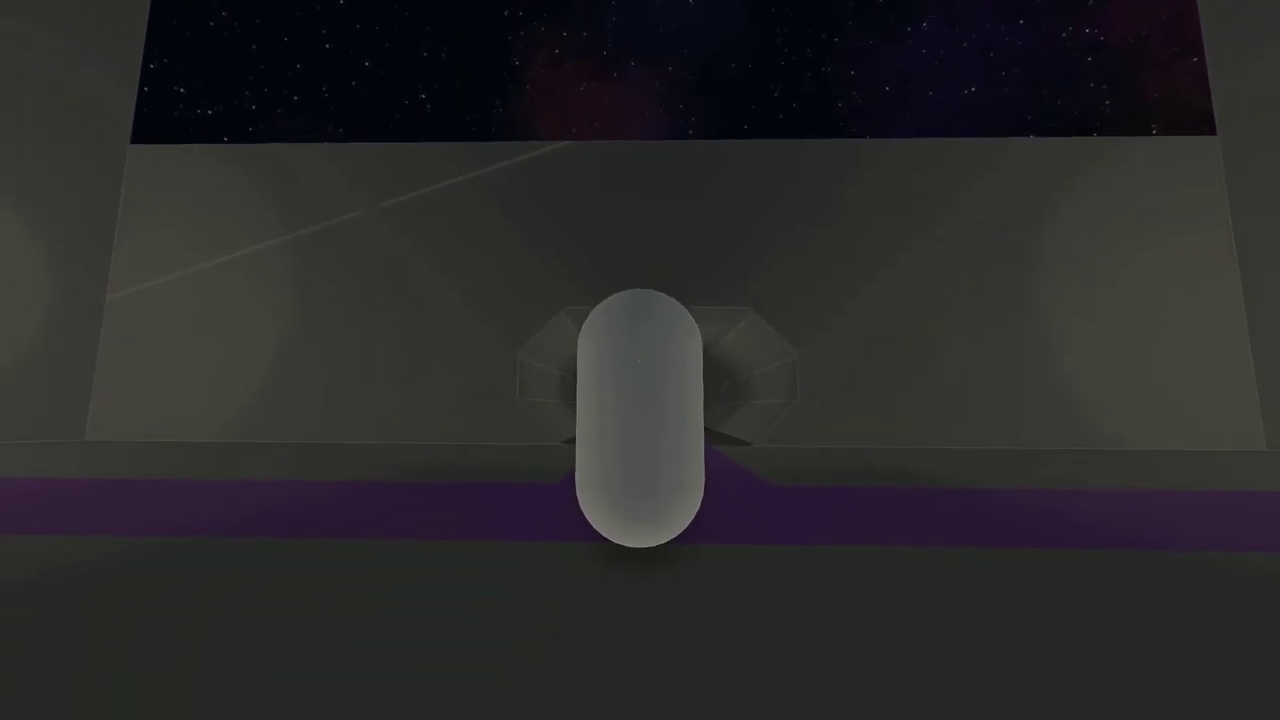
{"action": "key", "text": "w"}
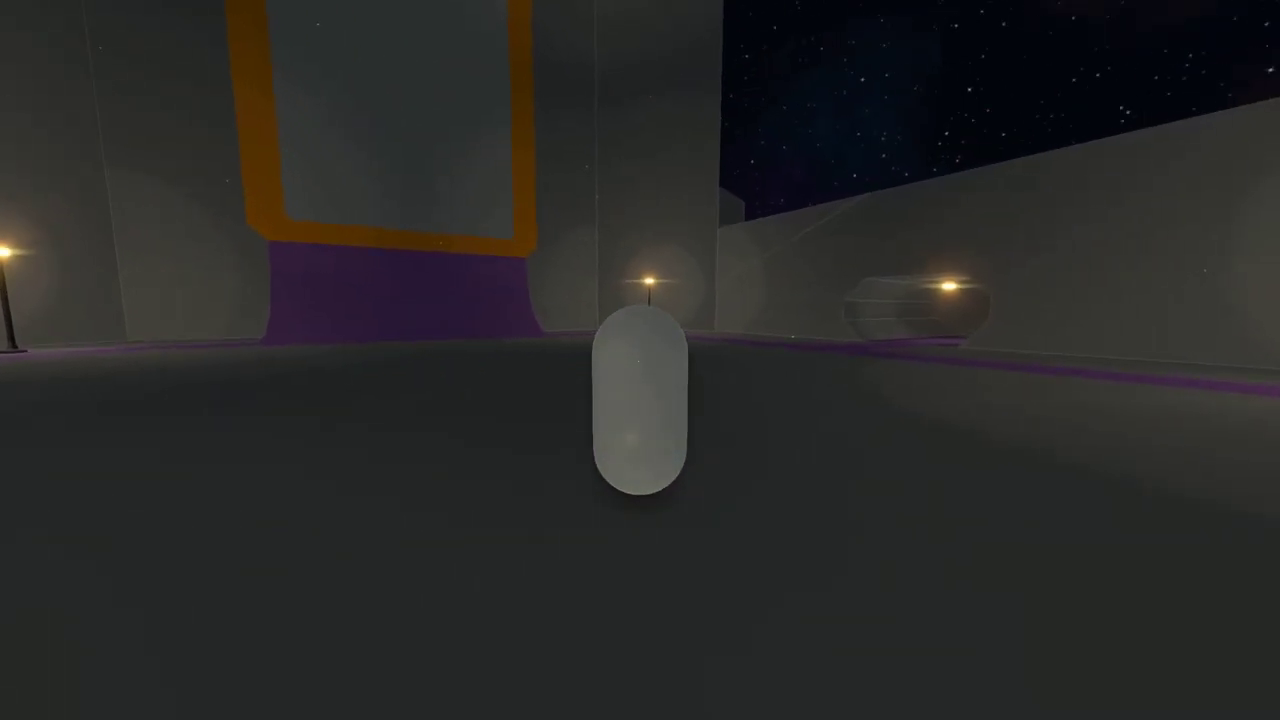
{"action": "key", "text": "w"}
{"action": "key", "text": "w"}
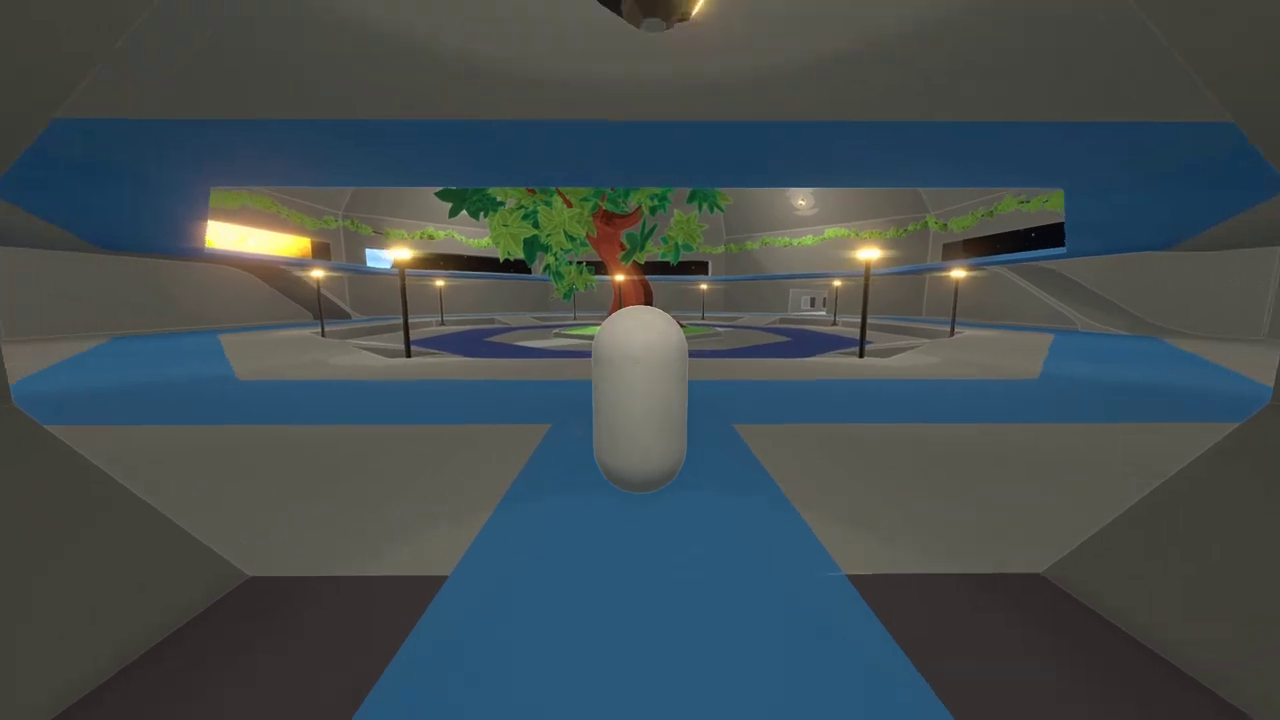
{"action": "key", "text": "w"}
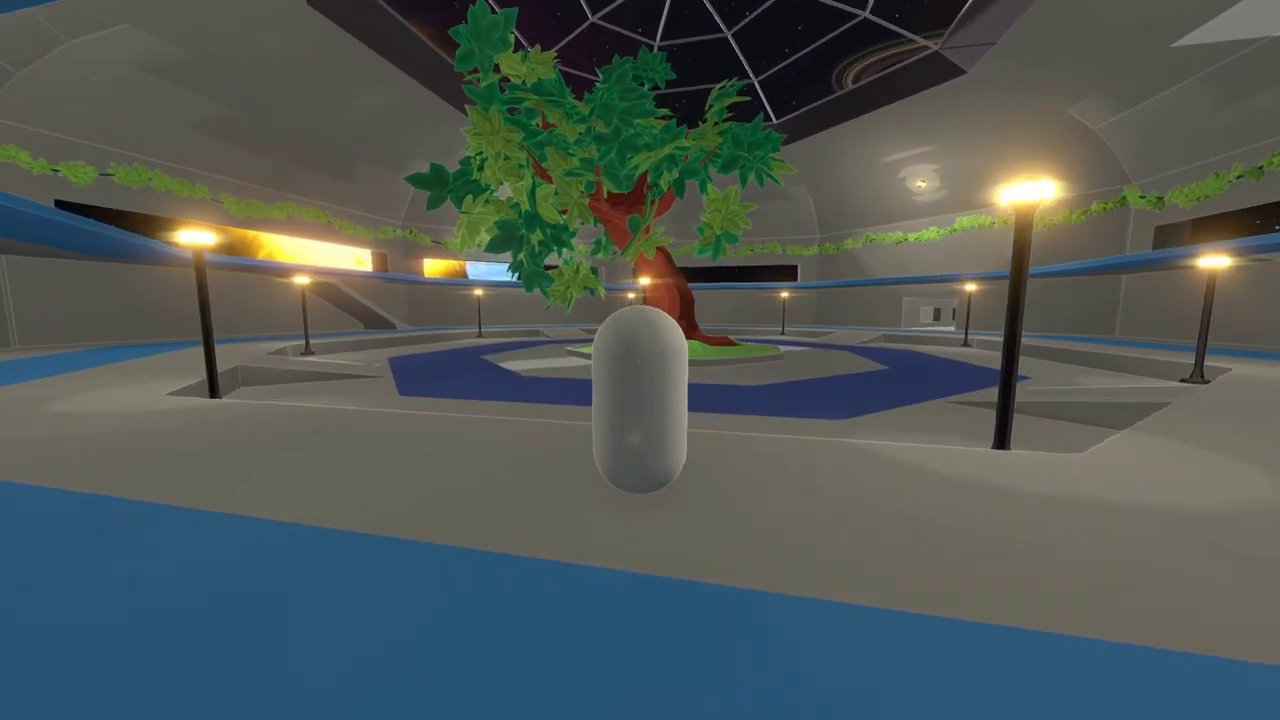
{"action": "key", "text": "w"}
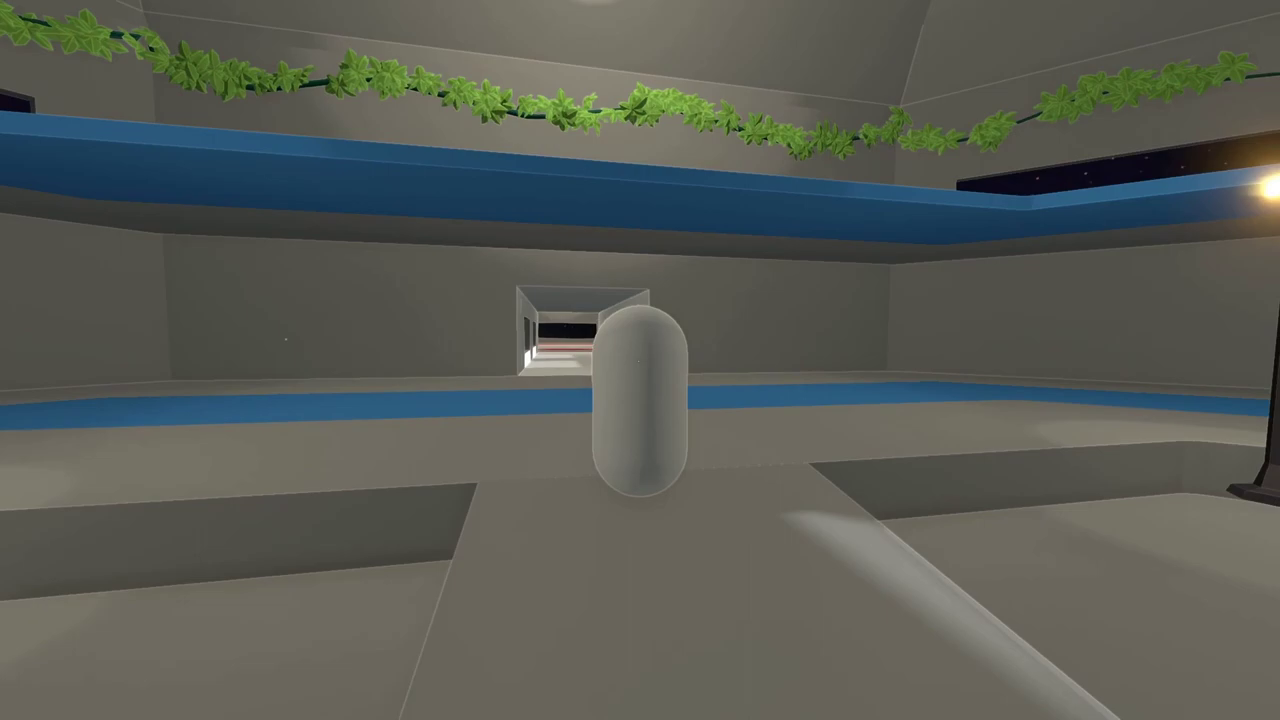
{"action": "key", "text": "w"}
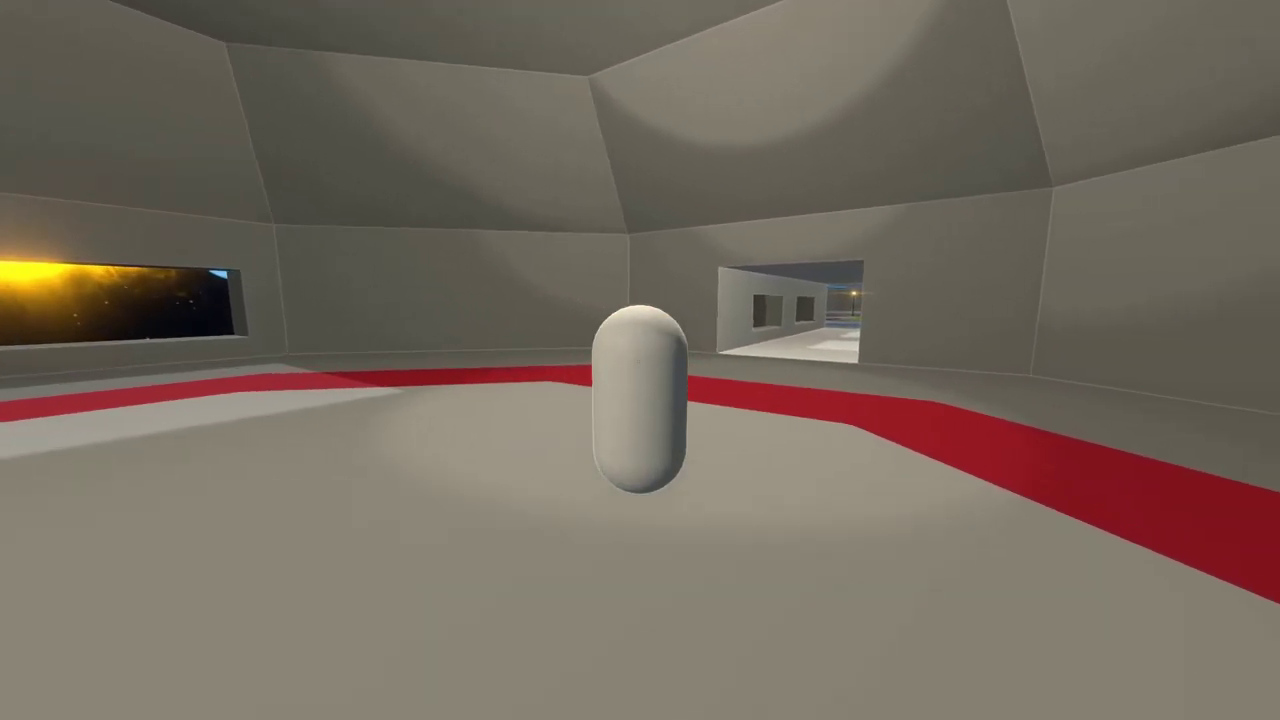
{"action": "key", "text": "w"}
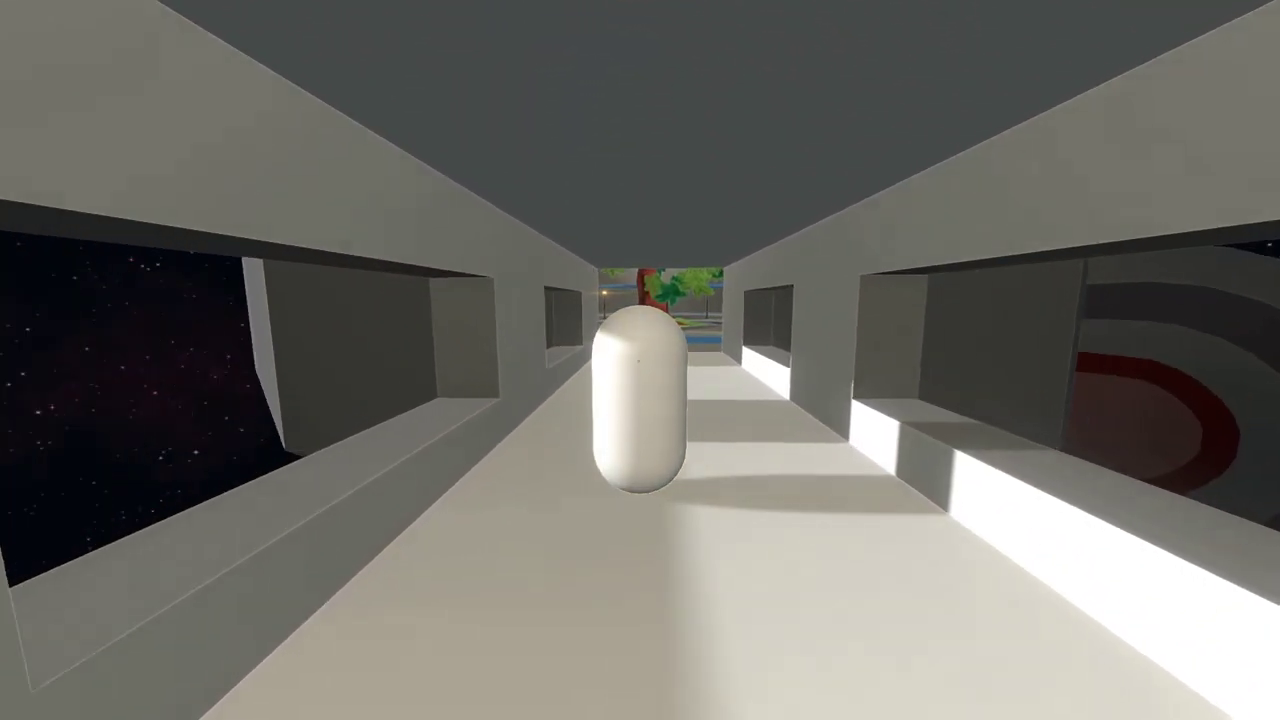
{"action": "key", "text": "w"}
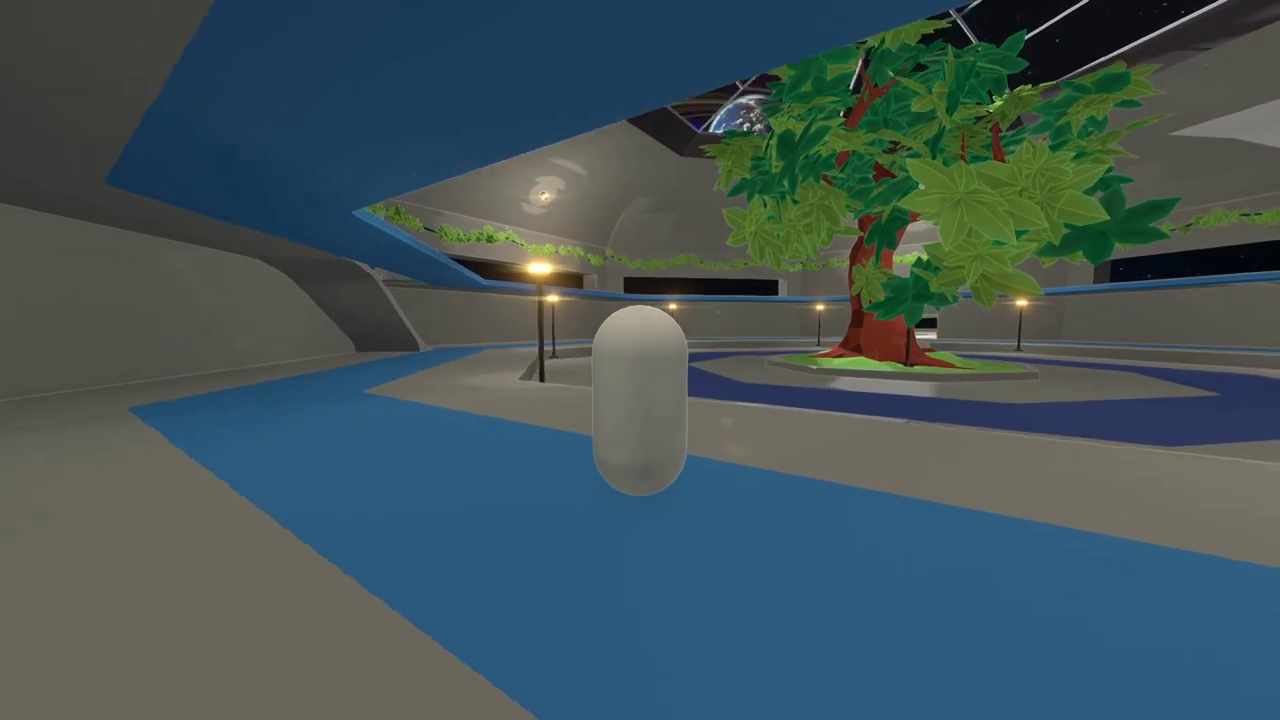
{"action": "key", "text": "d"}
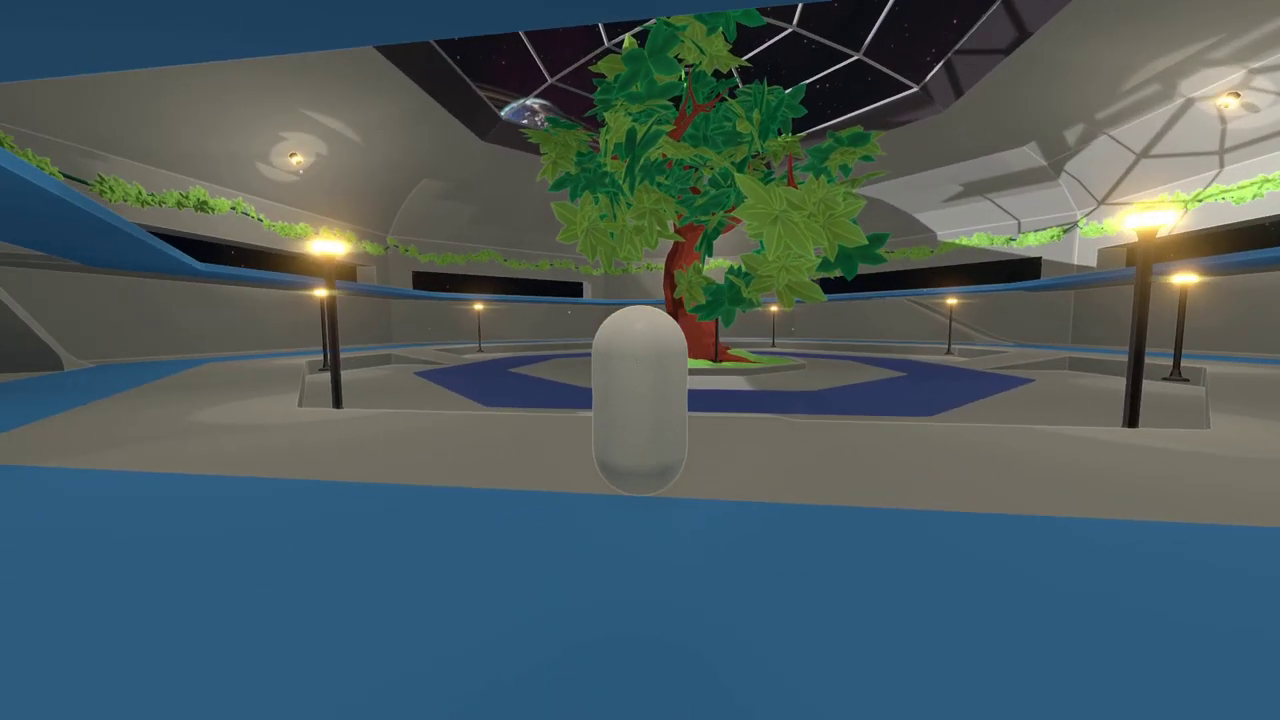
{"action": "key", "text": "w"}
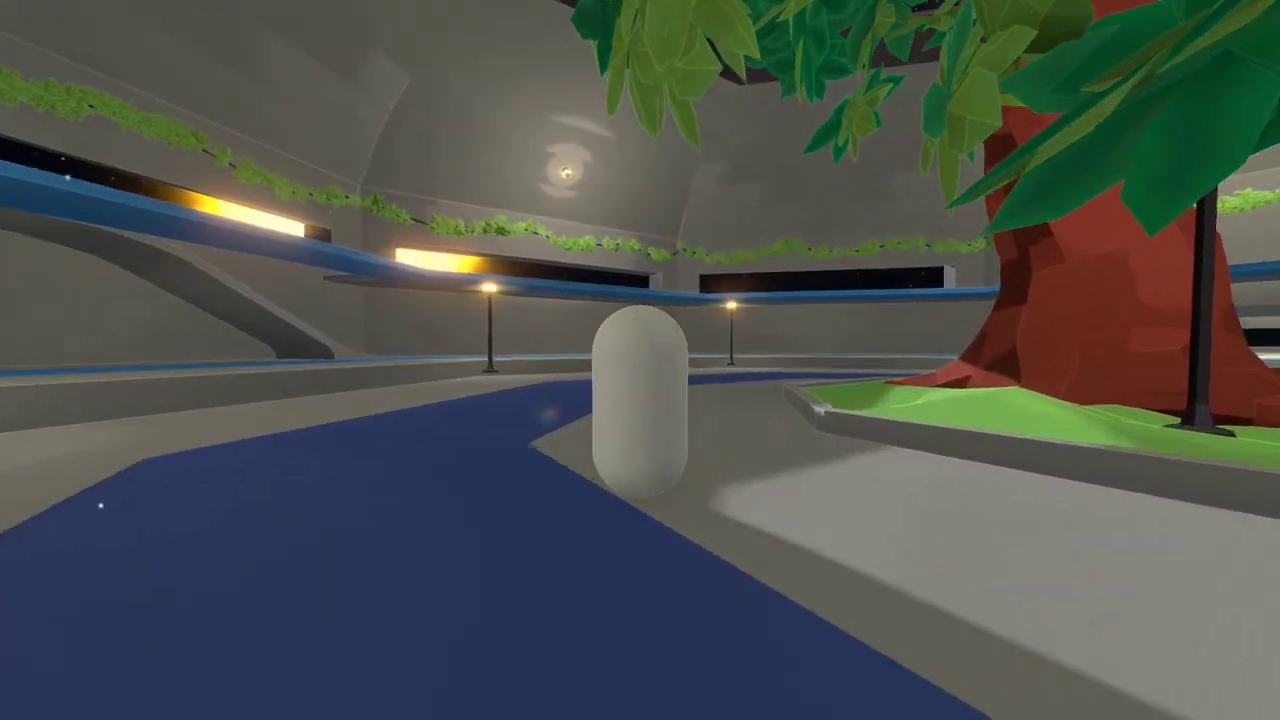
{"action": "key", "text": "w"}
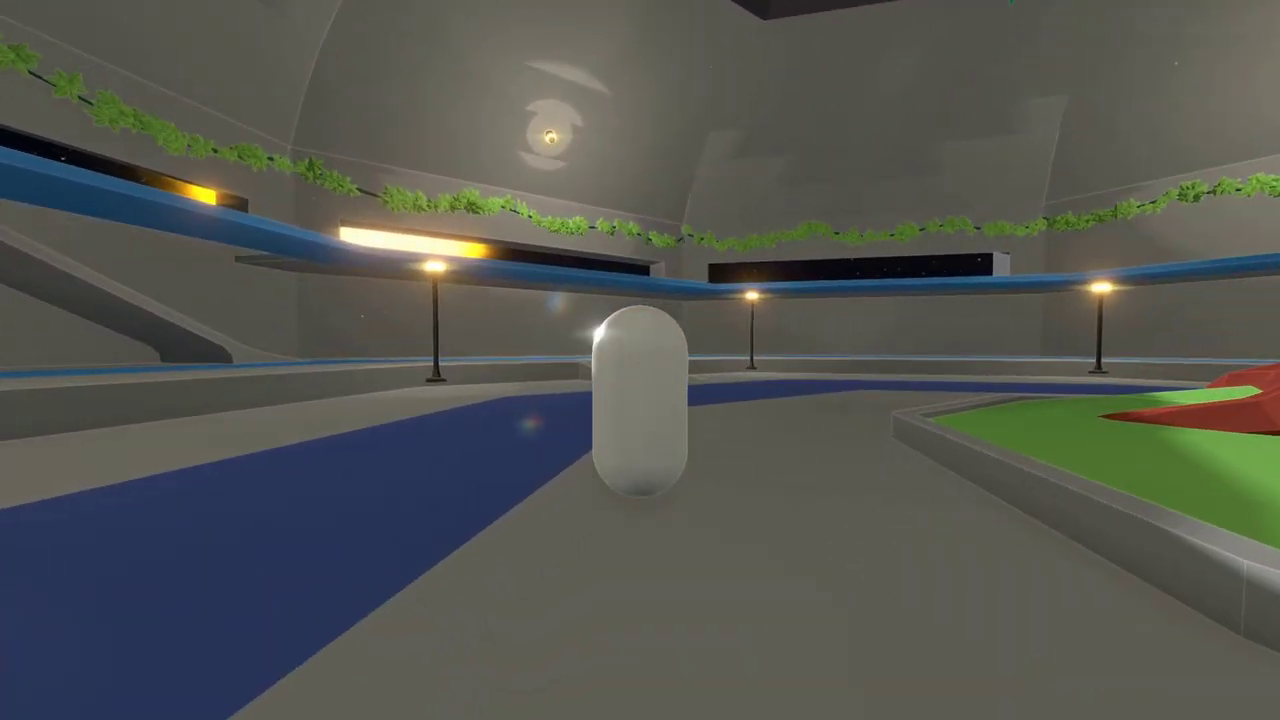
{"action": "key", "text": "w"}
{"action": "key", "text": "w"}
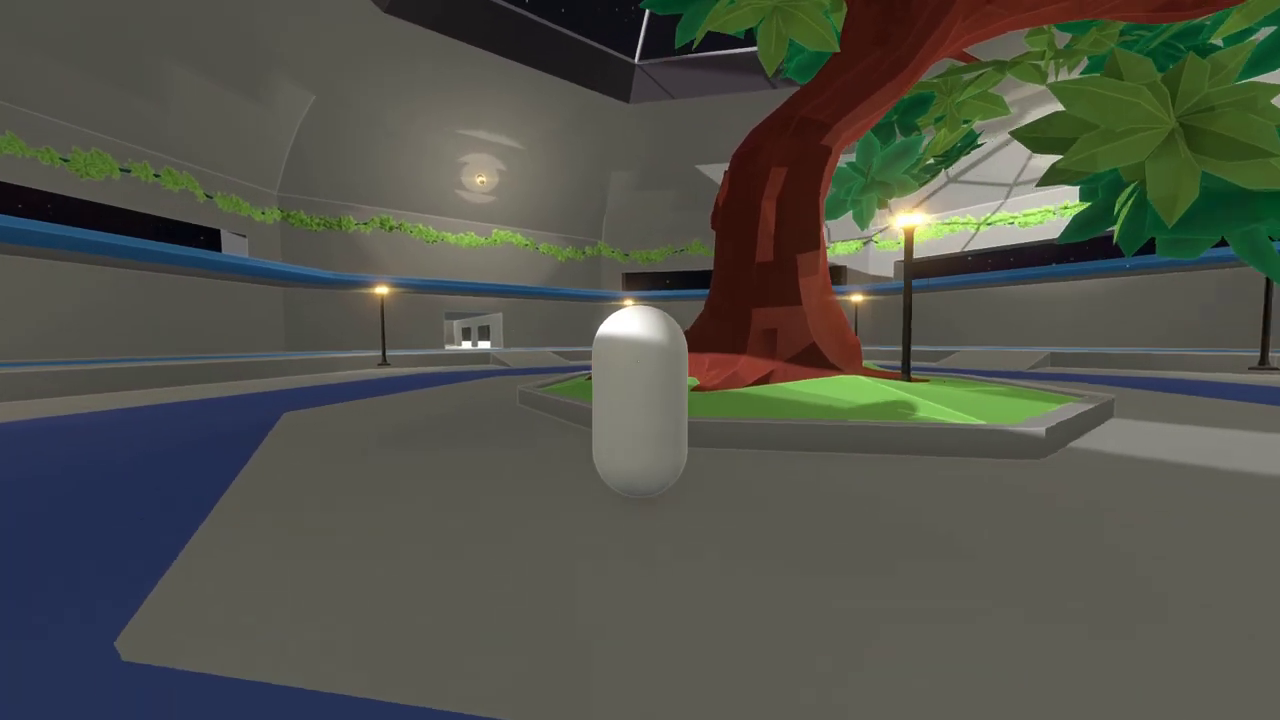
{"action": "key", "text": "w"}
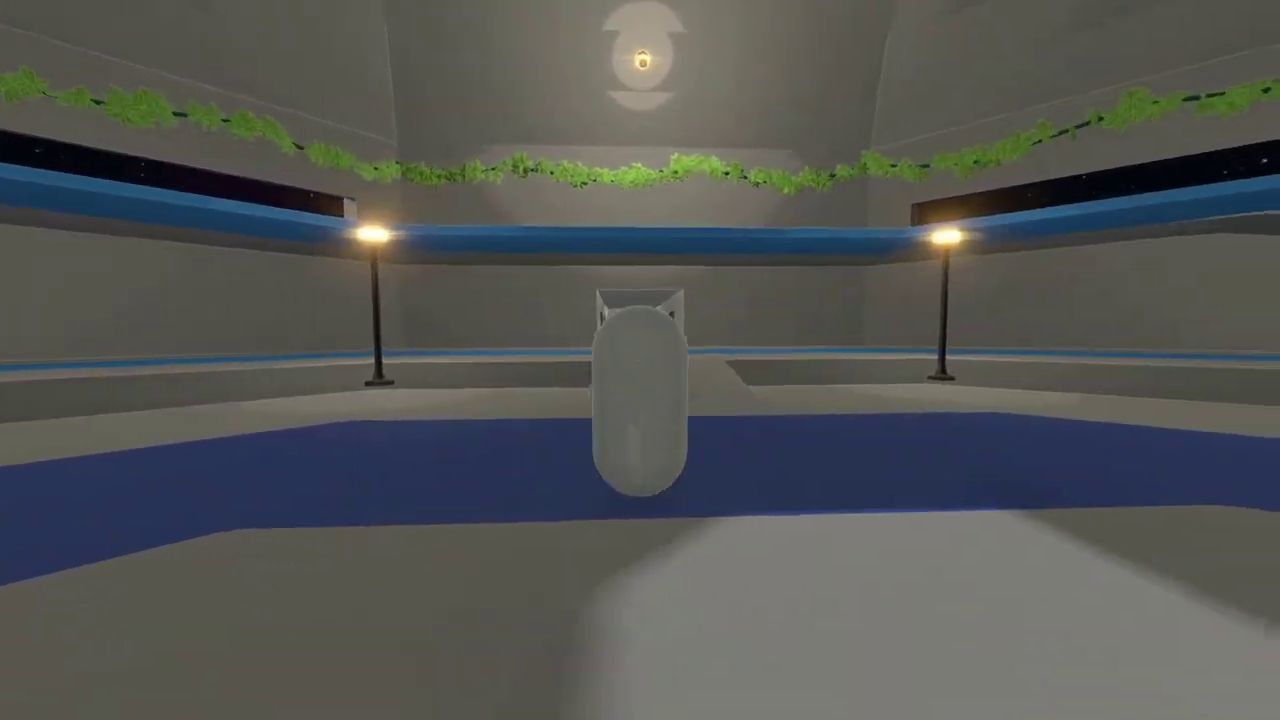
{"action": "key", "text": "w"}
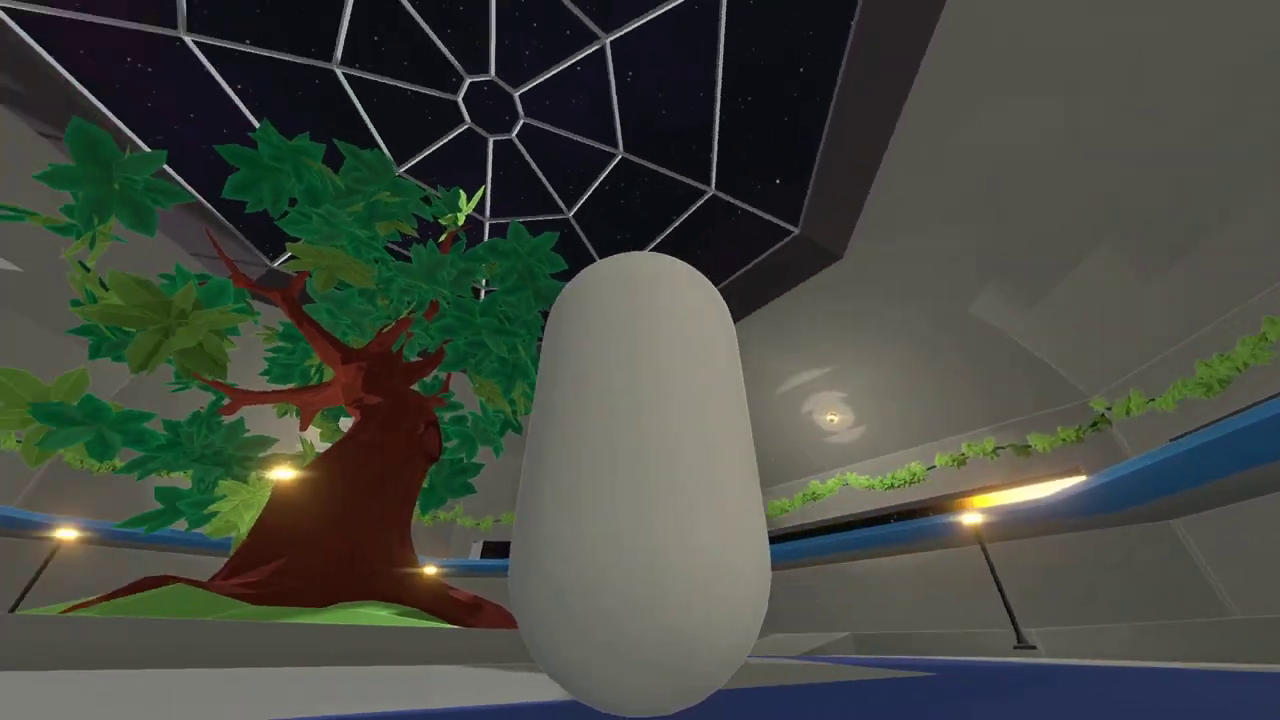
{"action": "key", "text": "w"}
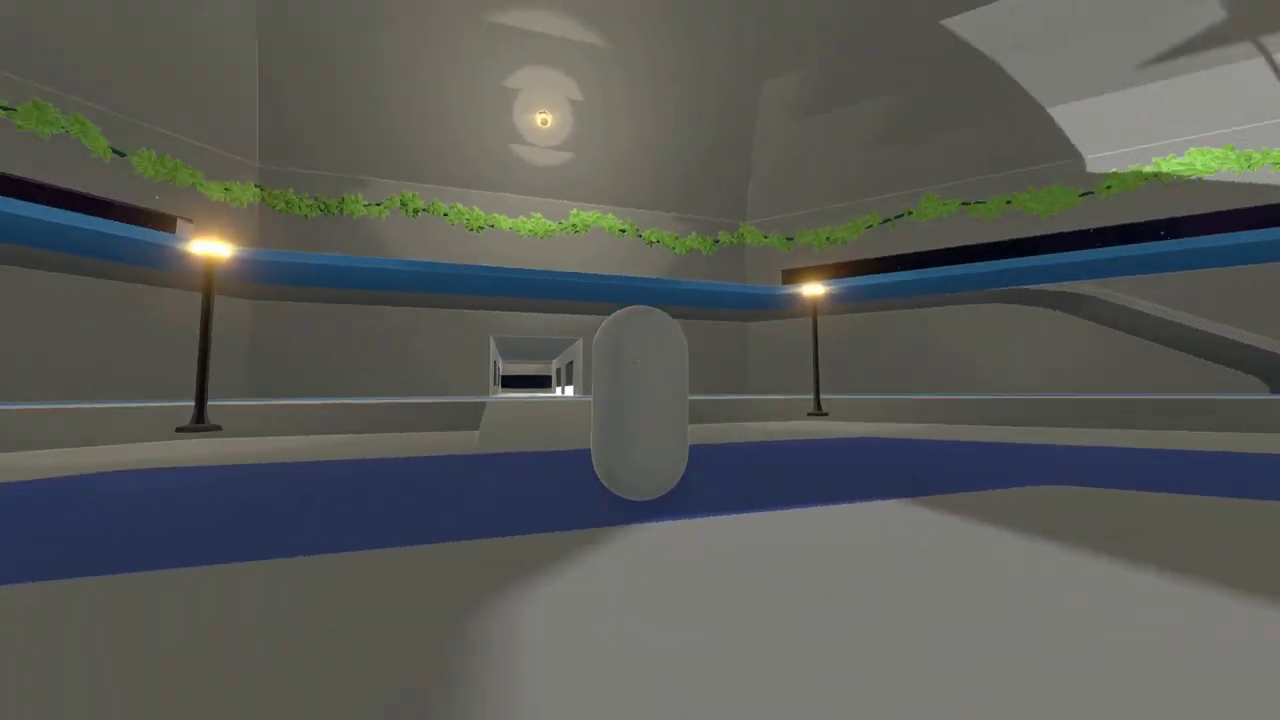
{"action": "key", "text": "w"}
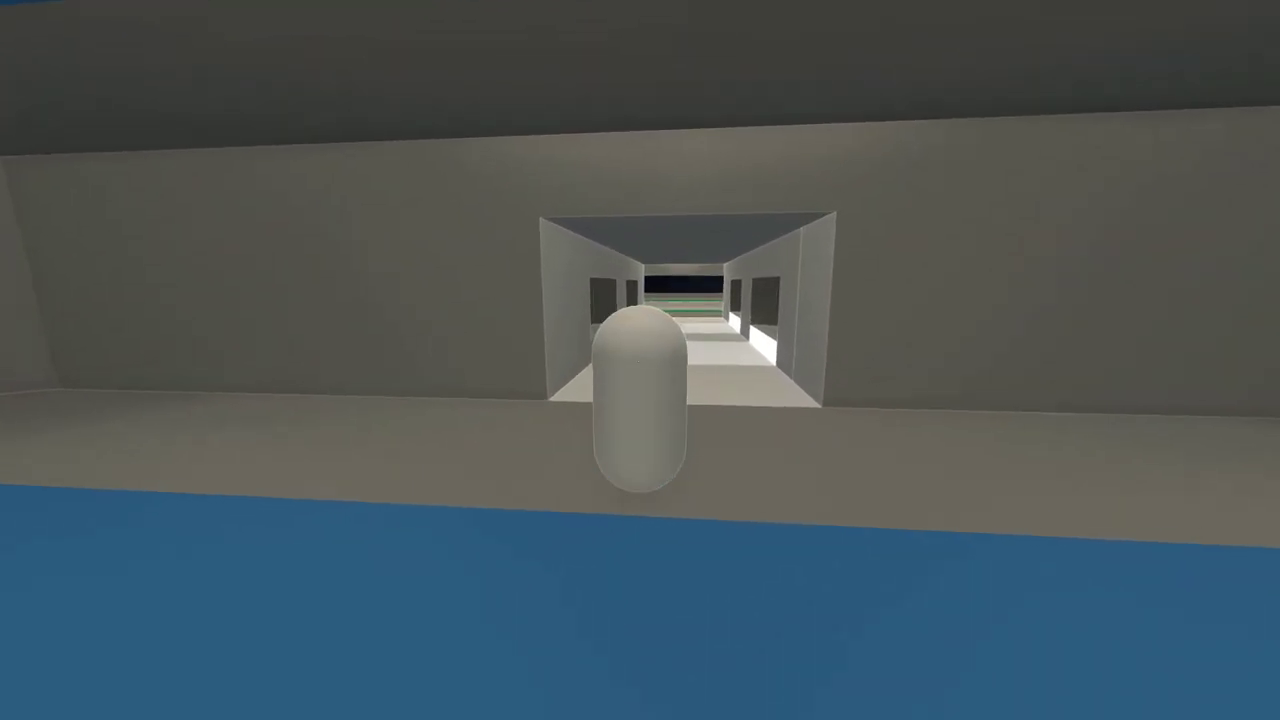
{"action": "key", "text": "w"}
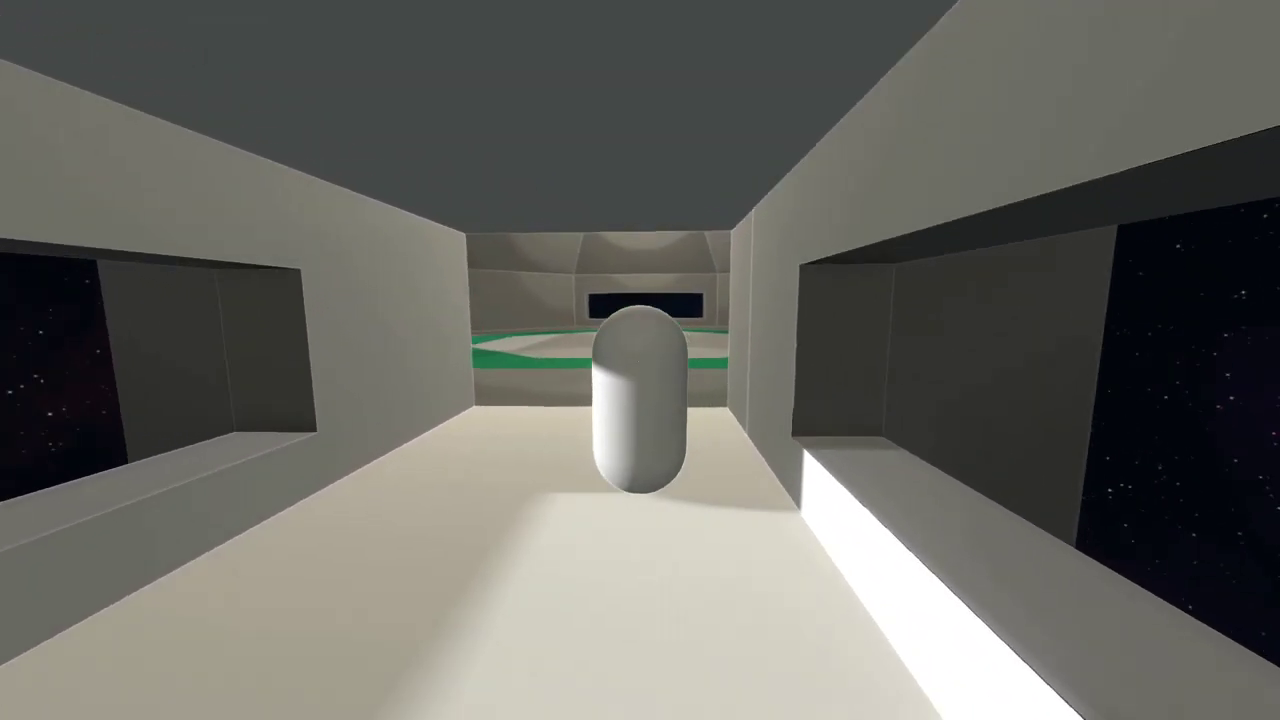
{"action": "key", "text": "w"}
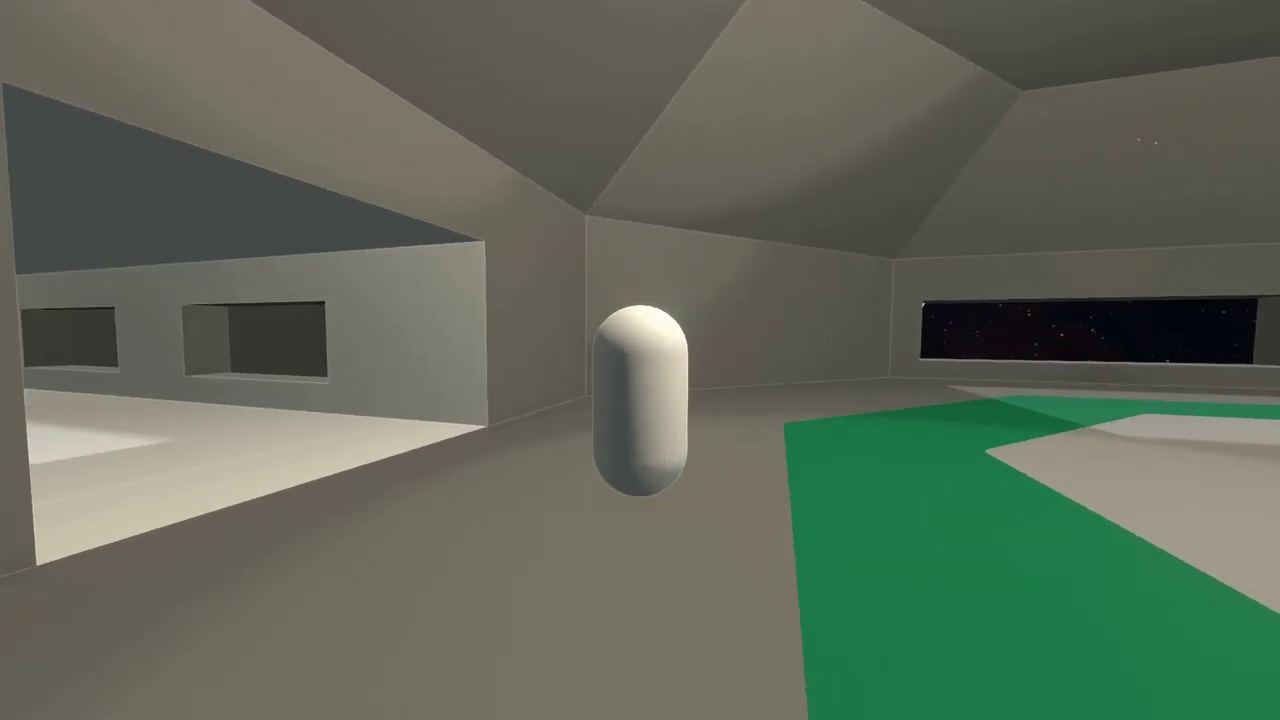
{"action": "key", "text": "w"}
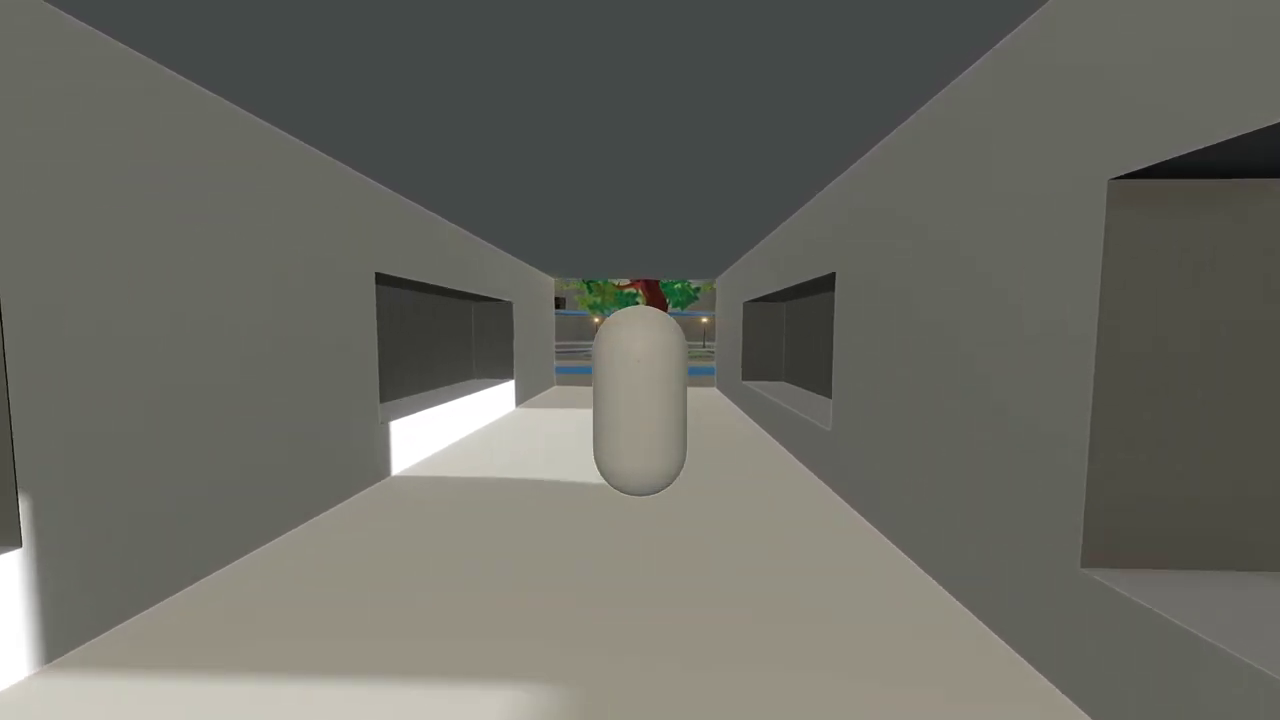
{"action": "key", "text": "w"}
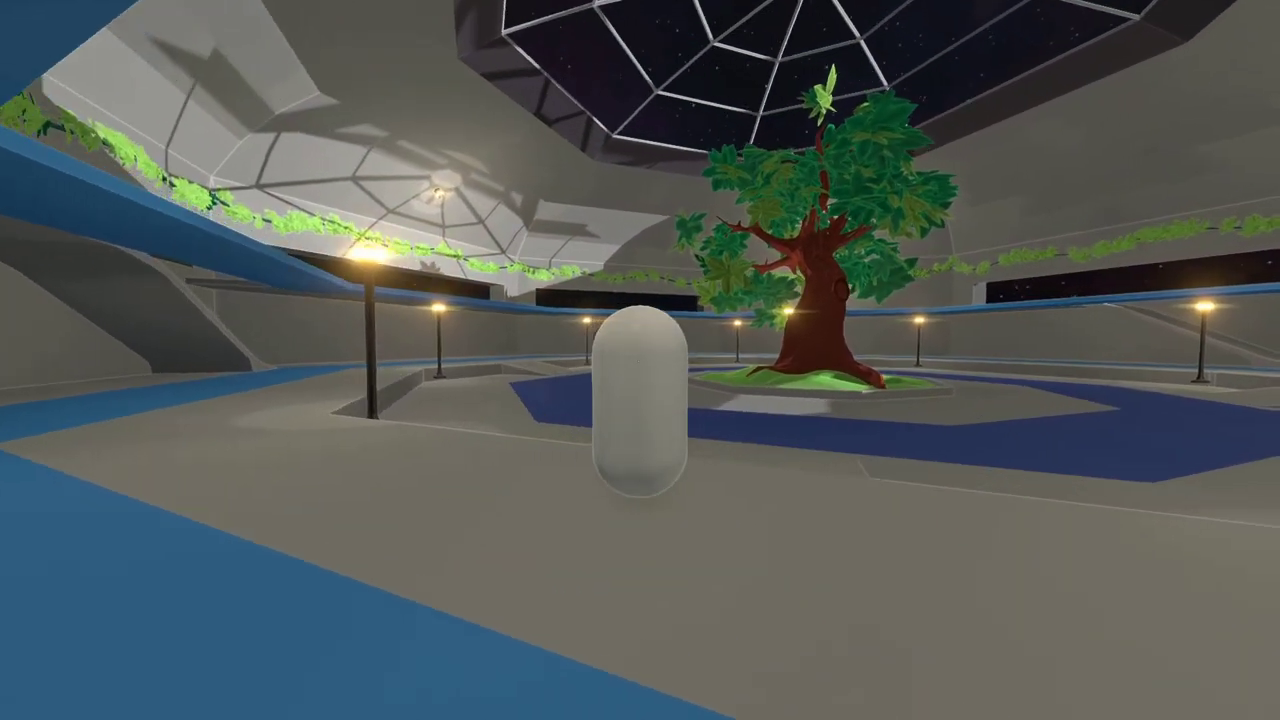
{"action": "key", "text": "w"}
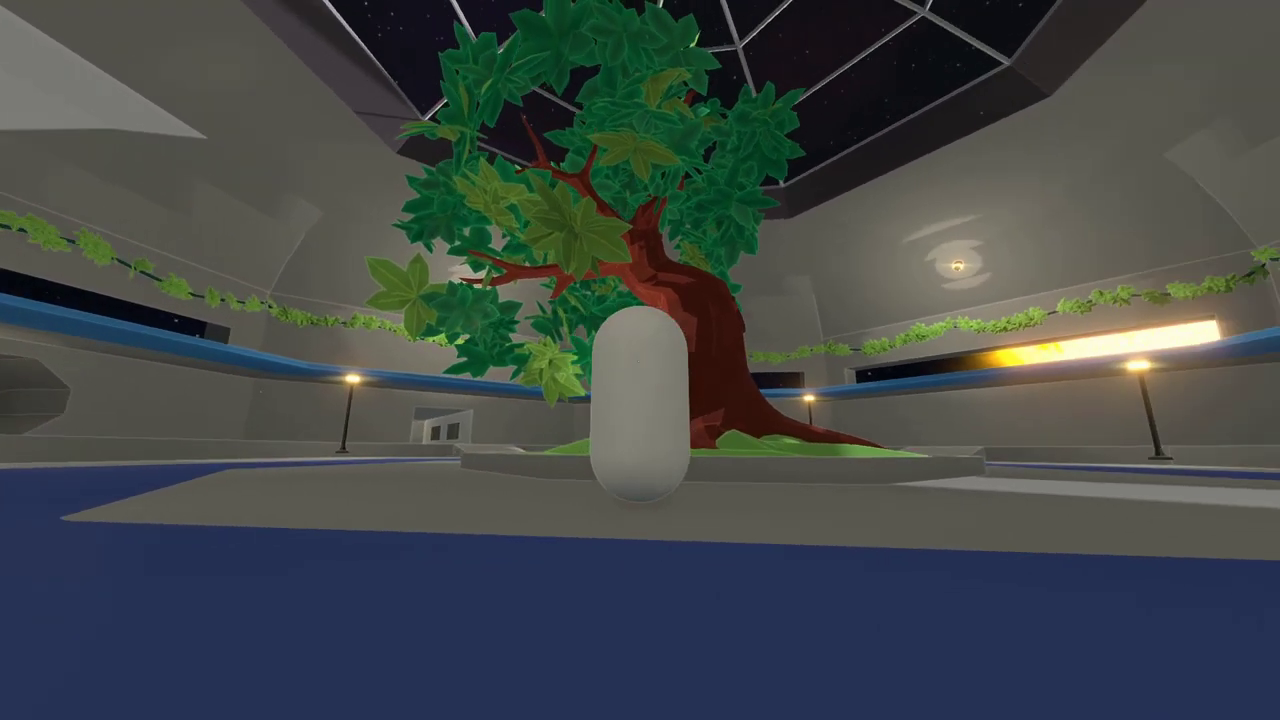
{"action": "key", "text": "w"}
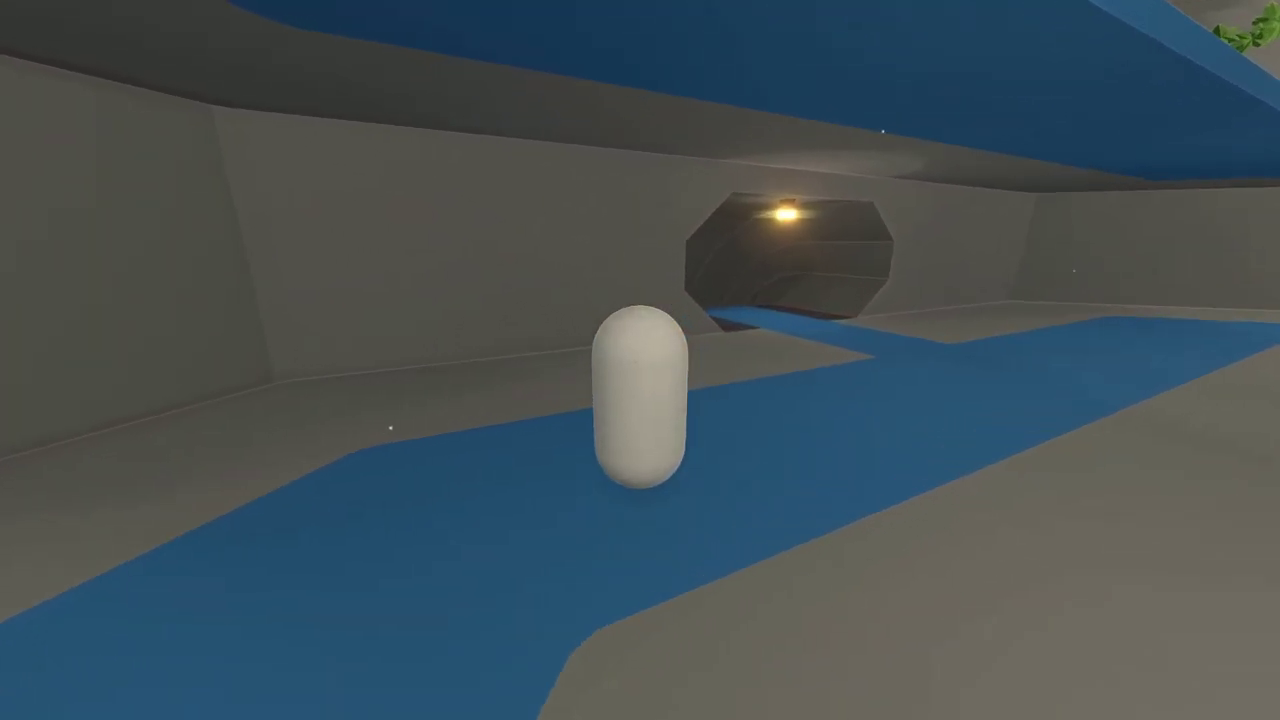
{"action": "key", "text": "w"}
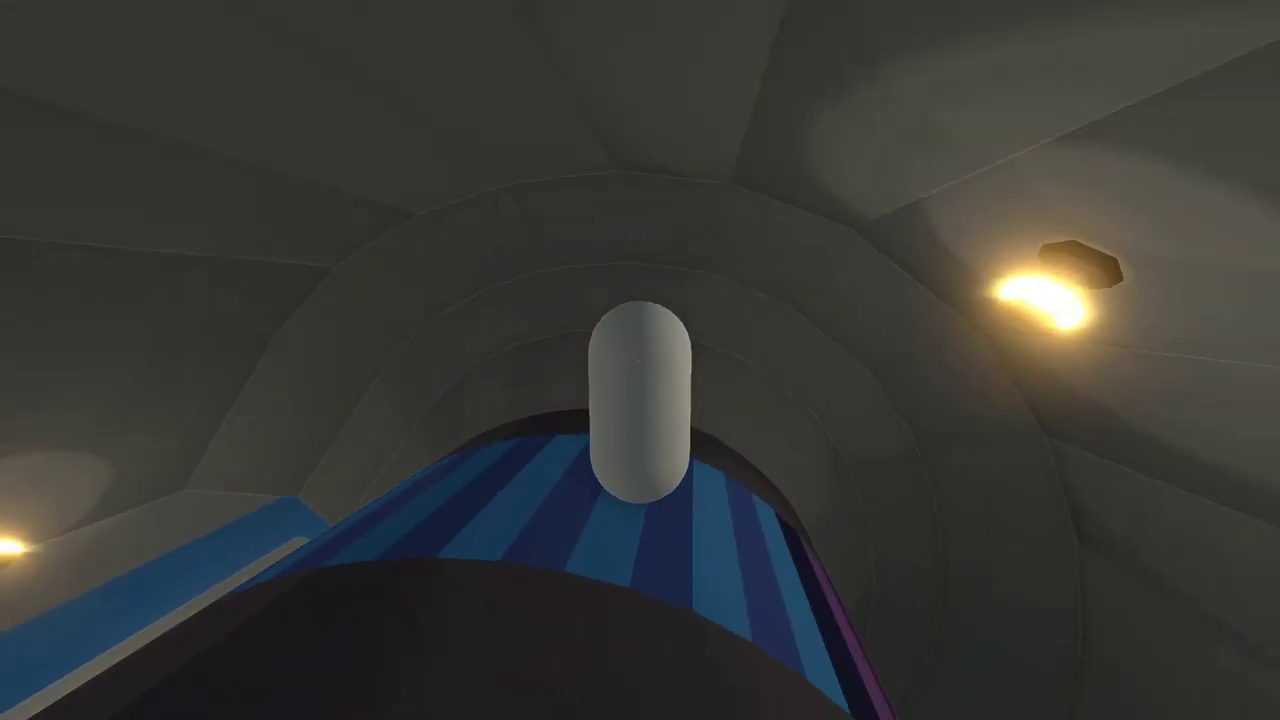
{"action": "key", "text": "w"}
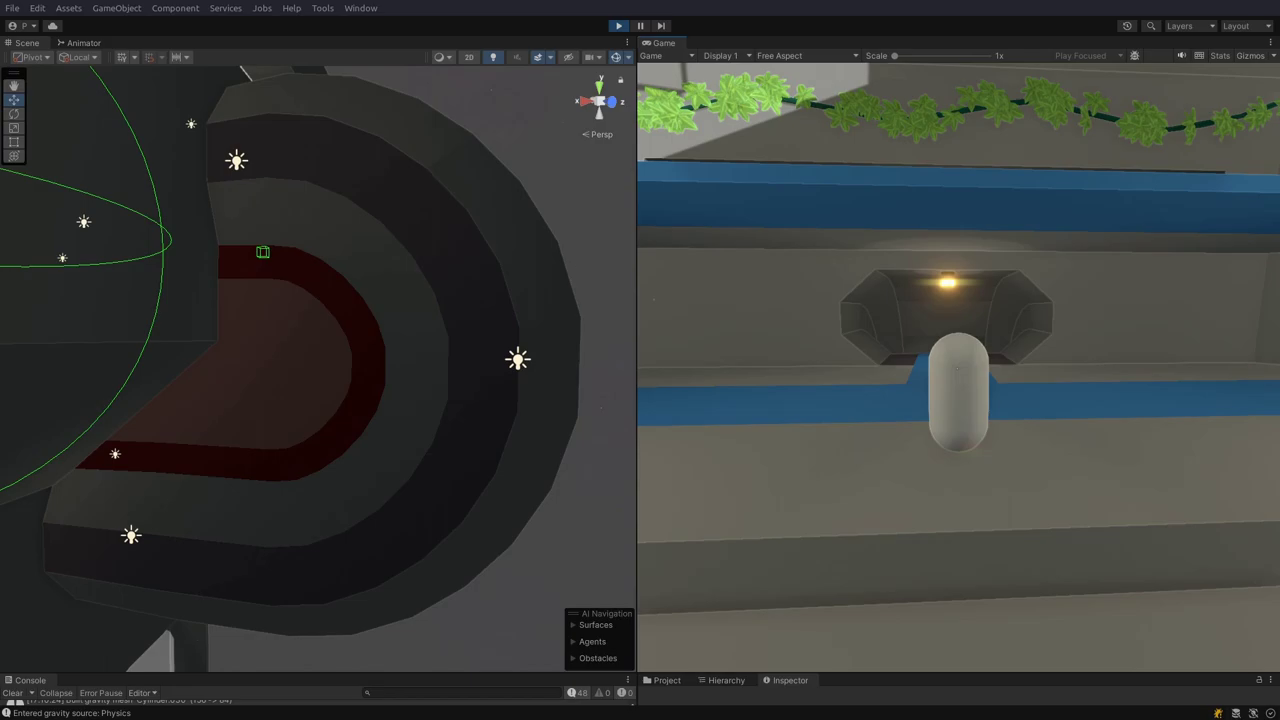
Step: Pause the running game and reframe the Scene view on the curved tunnel with the red inner band
{"action": "key", "text": "s"}
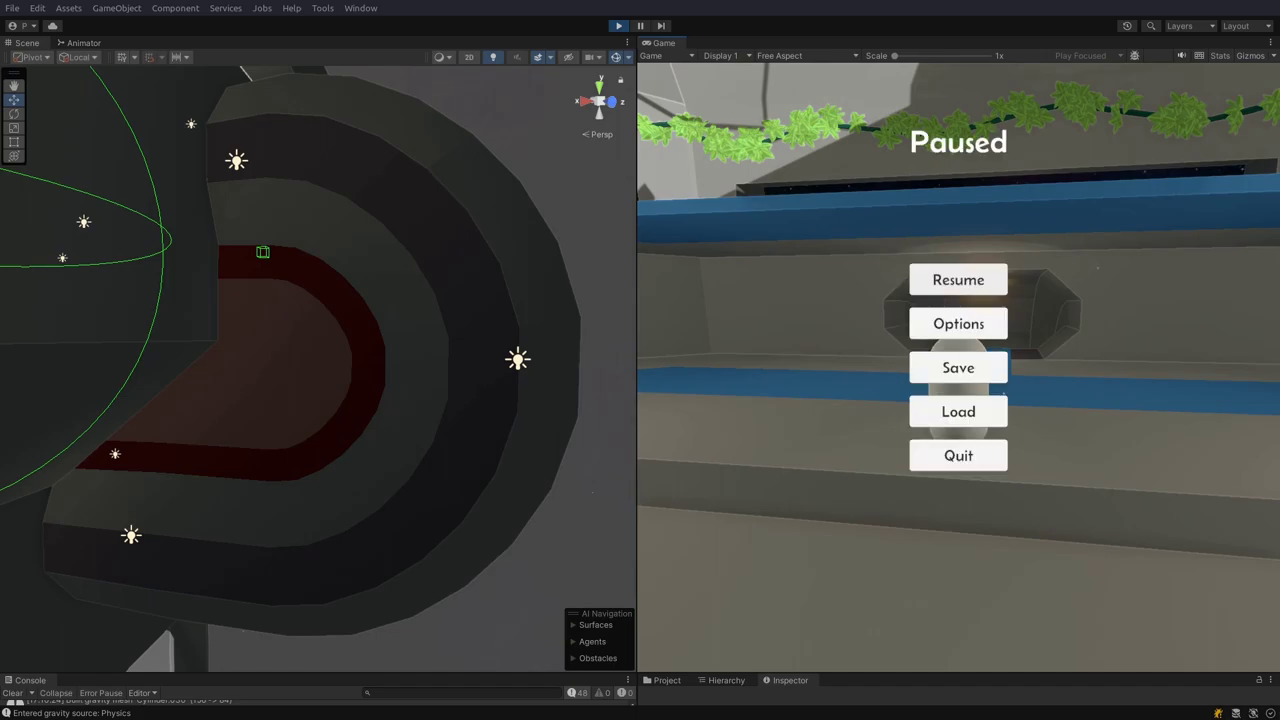
{"action": "right_click_drag", "start_coordinate": [330, 370], "coordinate": [214, 328]}
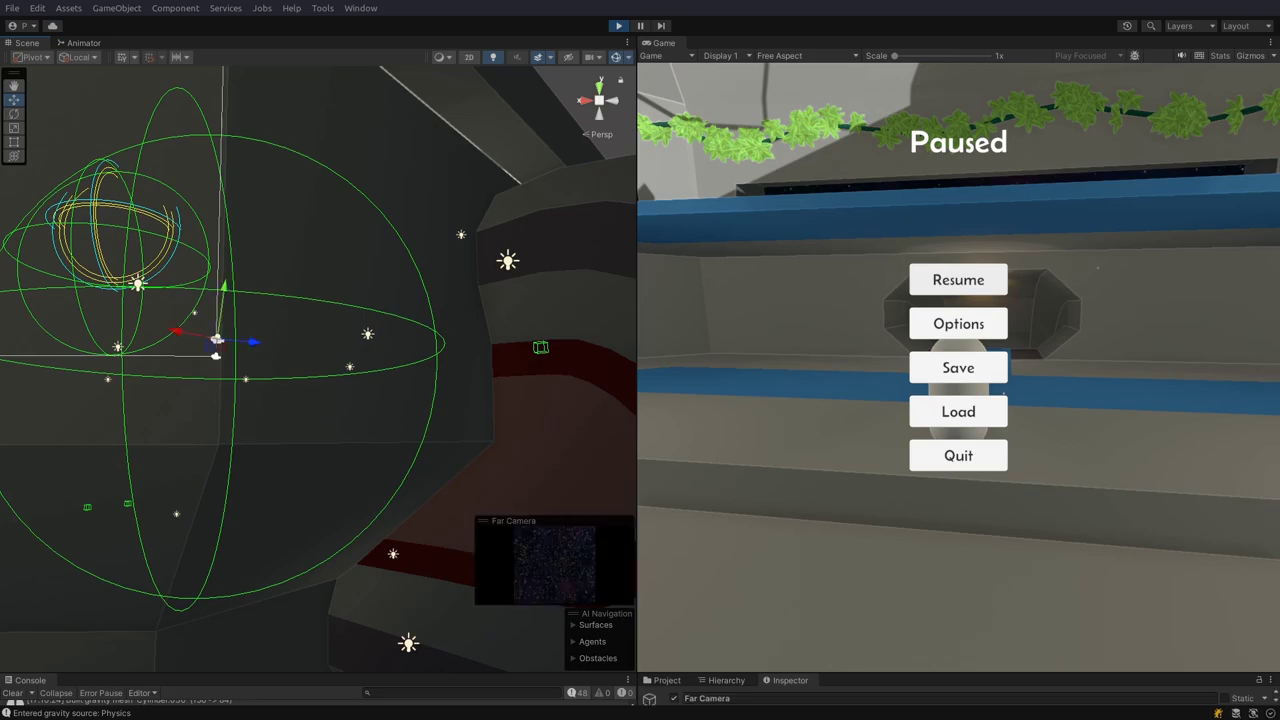
{"action": "right_click_drag", "start_coordinate": [214, 328], "coordinate": [345, 360]}
{"action": "left_click", "coordinate": [117, 667]}
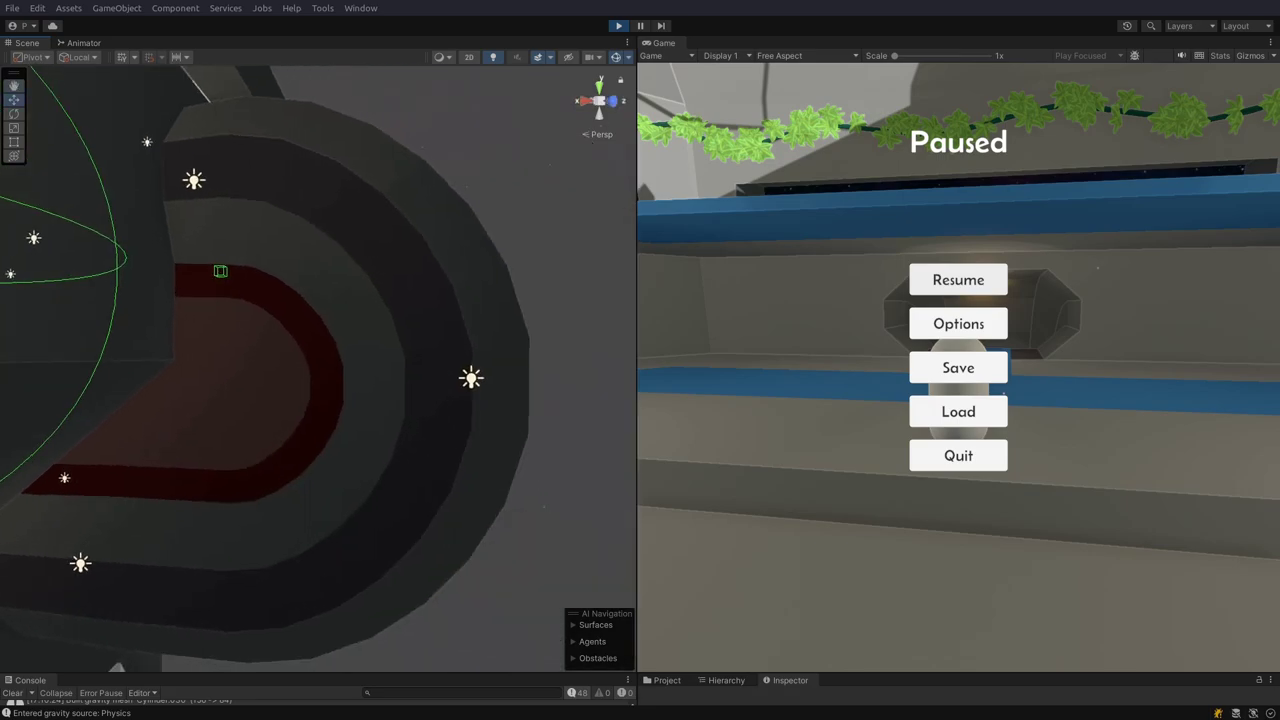
Step: Resume the game and walk the character back and forth on the tunnel's curved floor, examining the gravity rays in the Scene view
{"action": "left_click", "coordinate": [958, 280]}
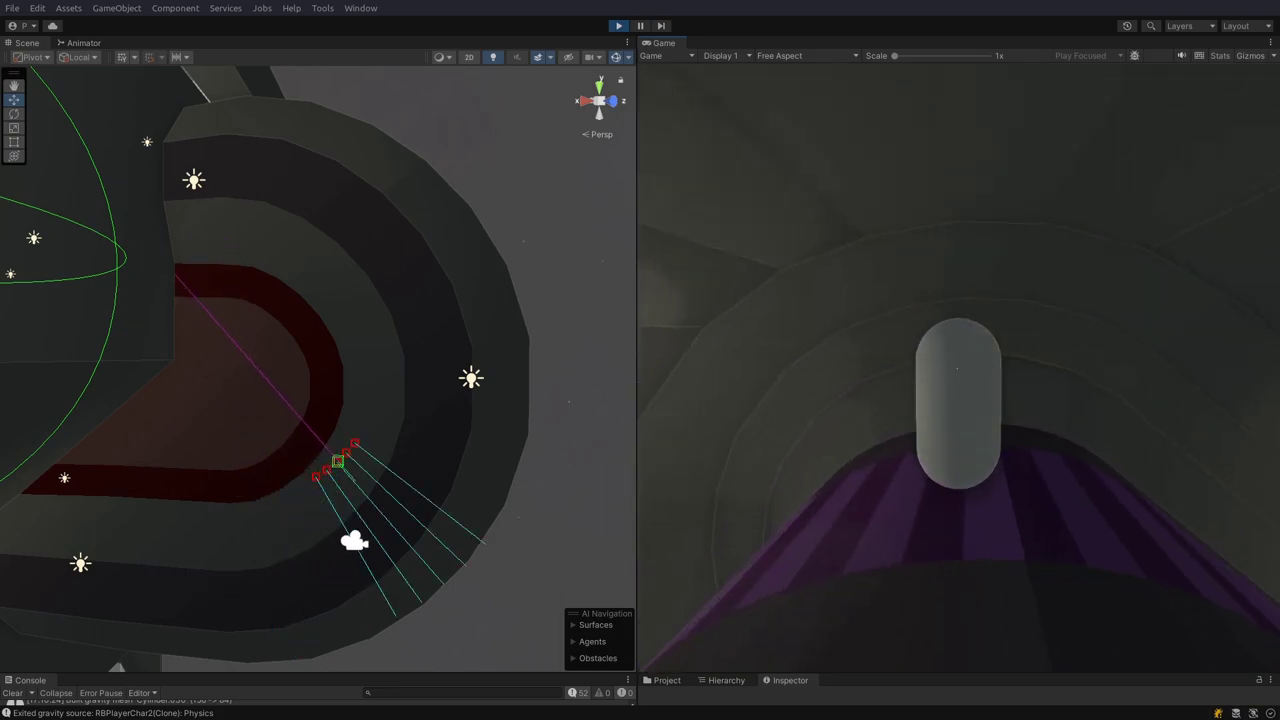
{"action": "key", "text": "a"}
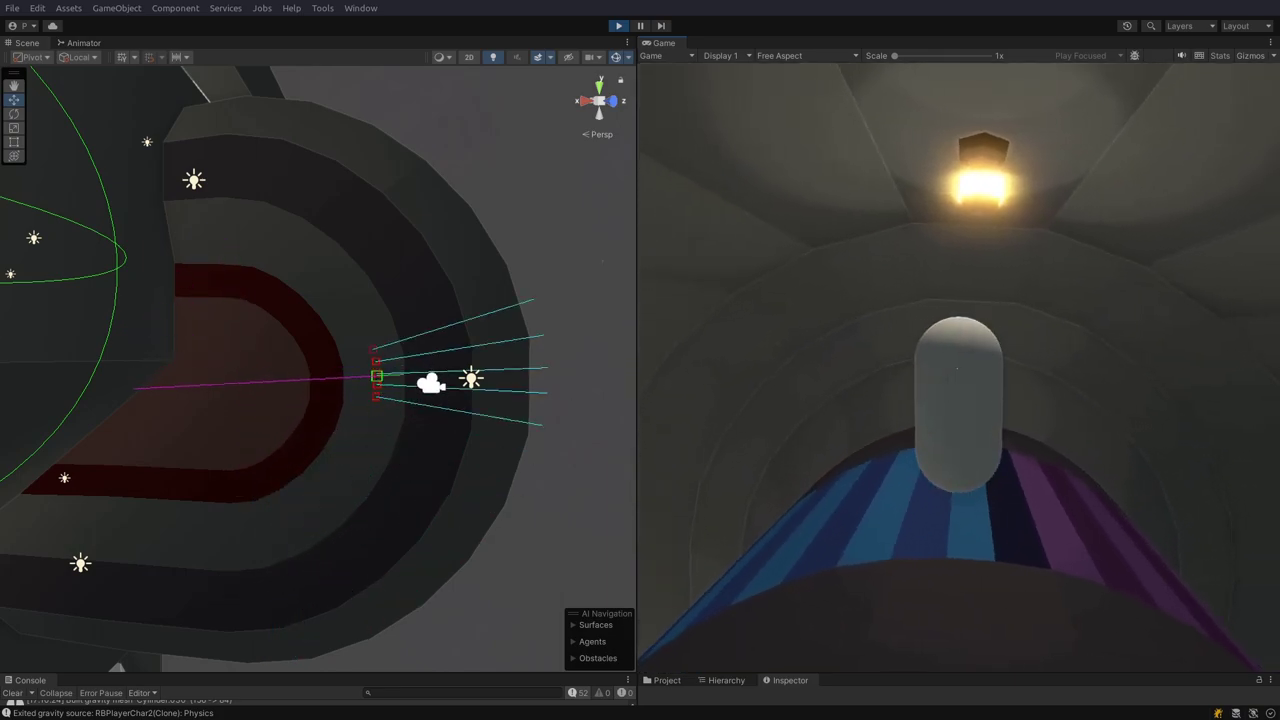
{"action": "key", "text": "d"}
{"action": "key", "text": "d"}
{"action": "key", "text": "a"}
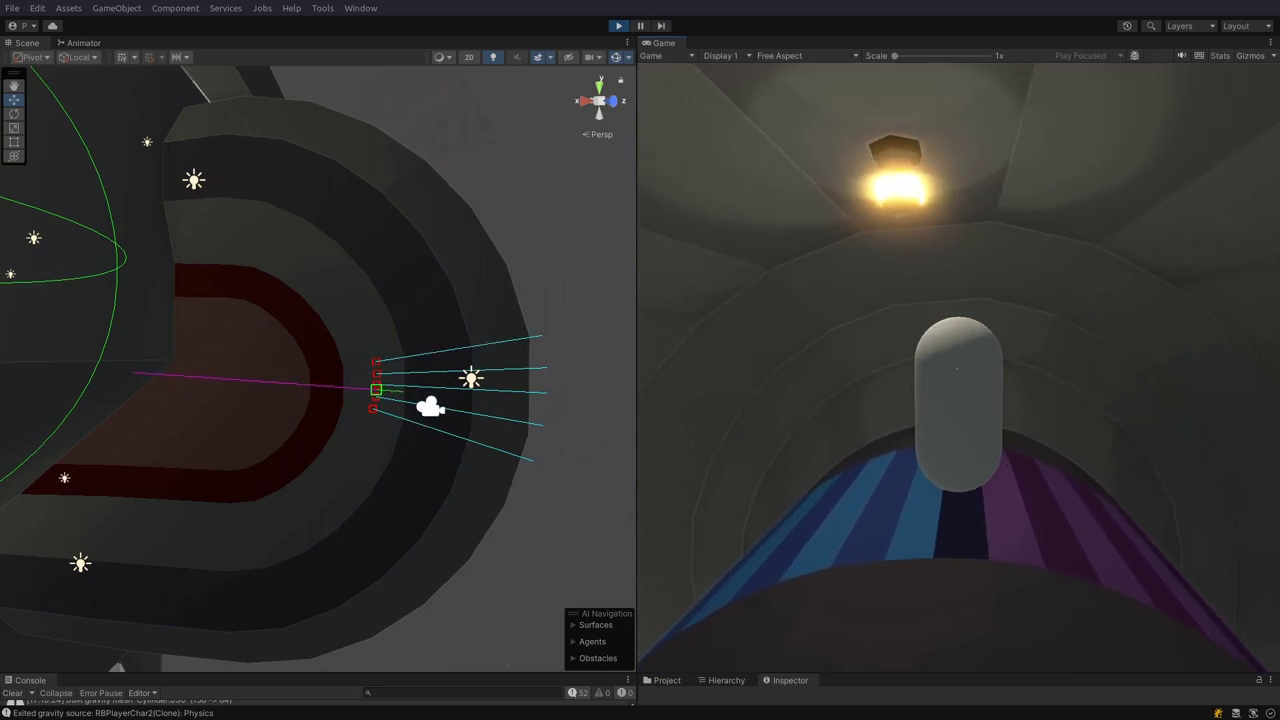
{"action": "key", "text": "w"}
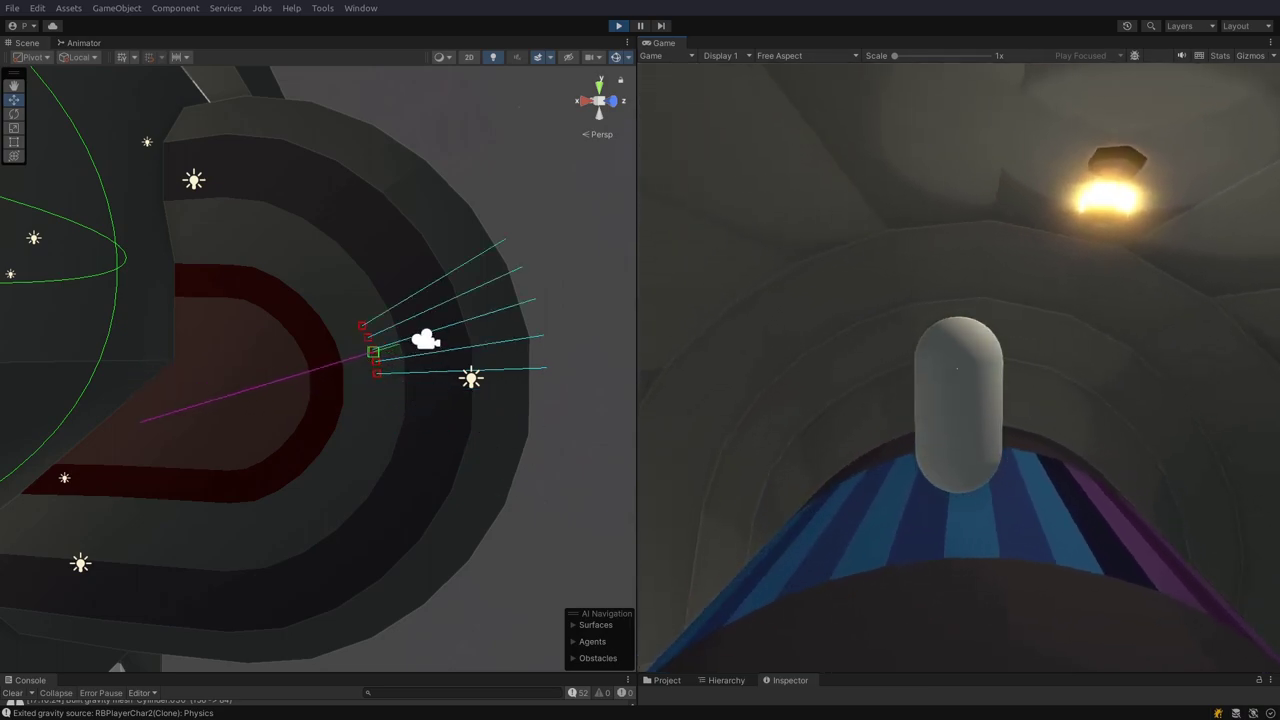
Step: Walk the character to the tunnel's blue entrance and around the bend to the purple end, examining how the gravity direction turns
{"action": "key", "text": "w"}
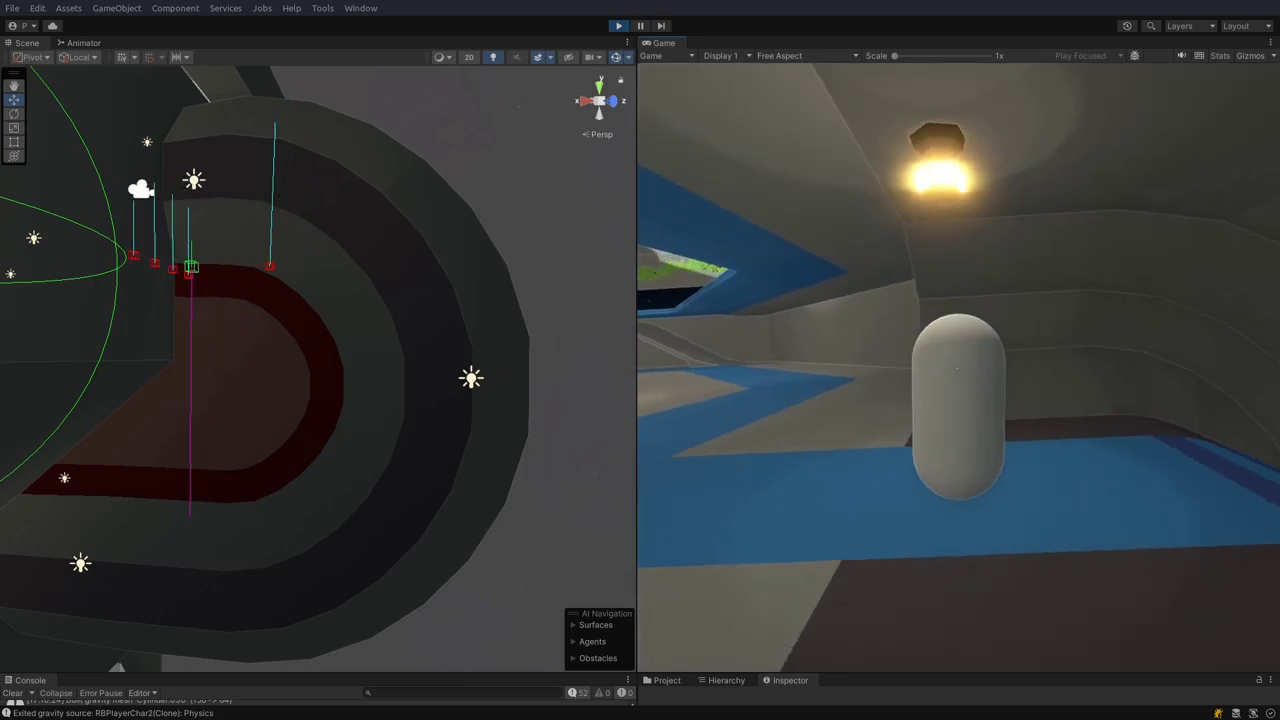
{"action": "key", "text": "w"}
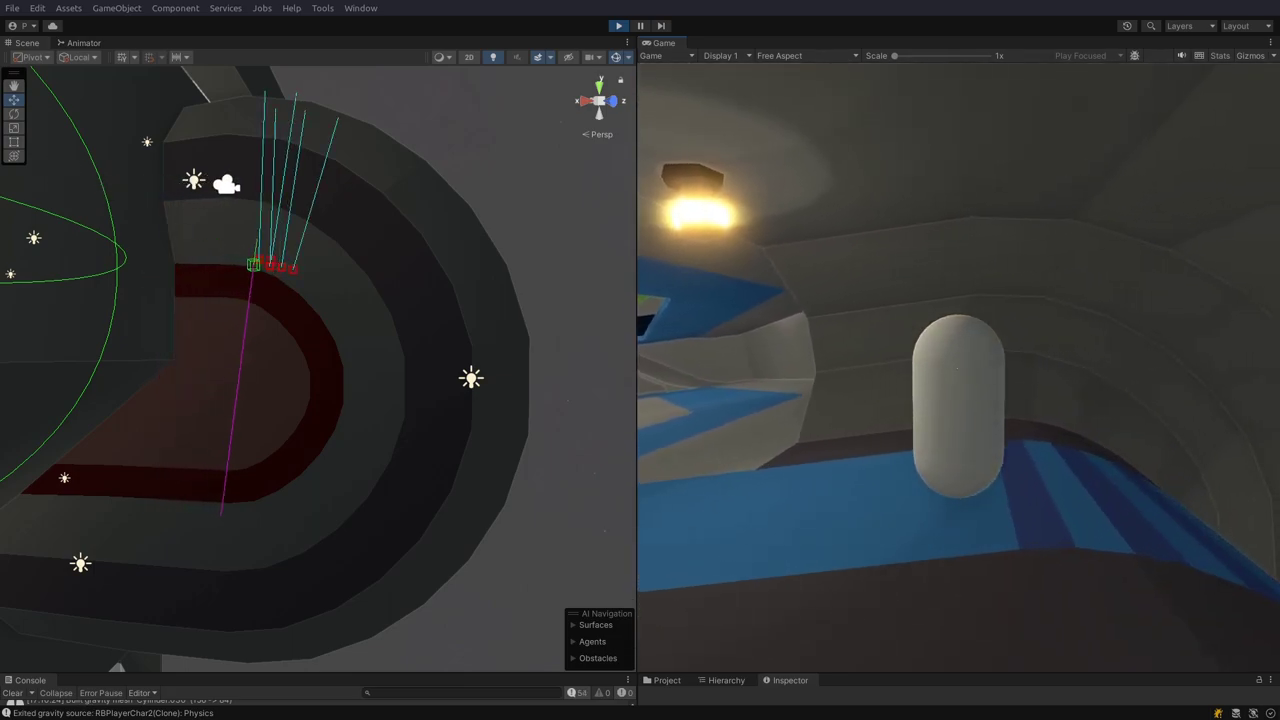
{"action": "key", "text": "s"}
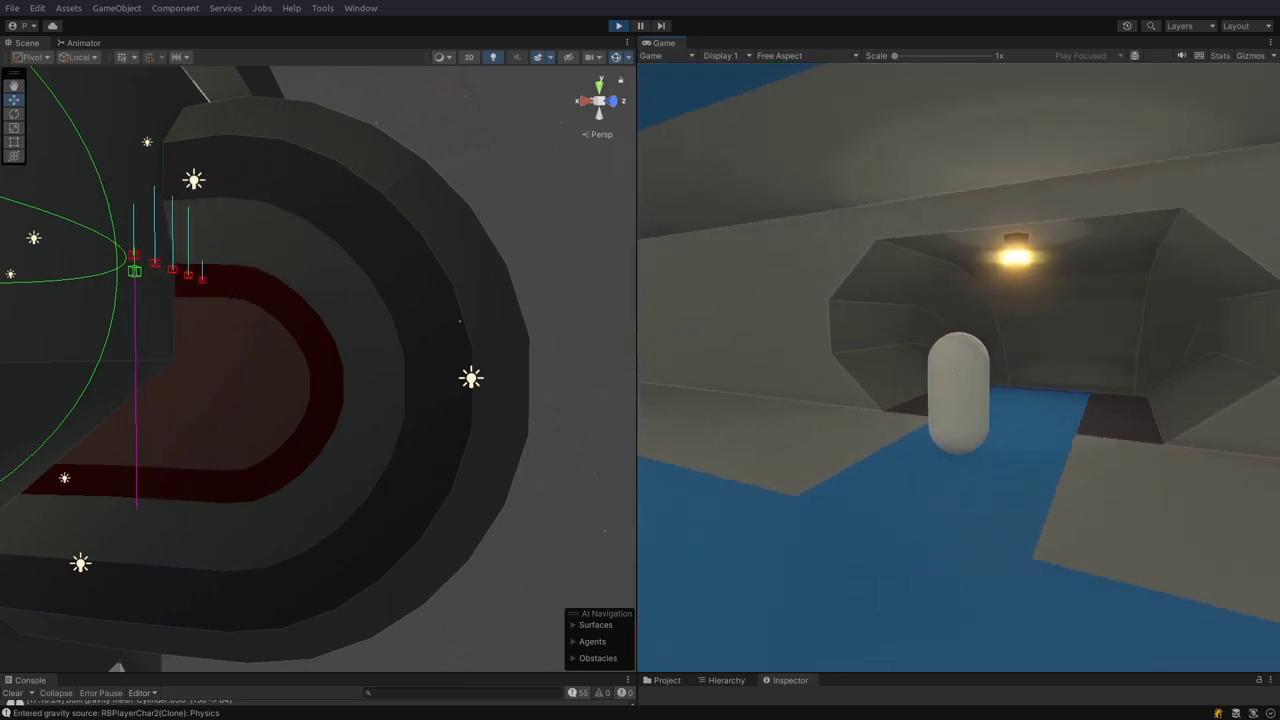
{"action": "key", "text": "w"}
{"action": "key", "text": "w"}
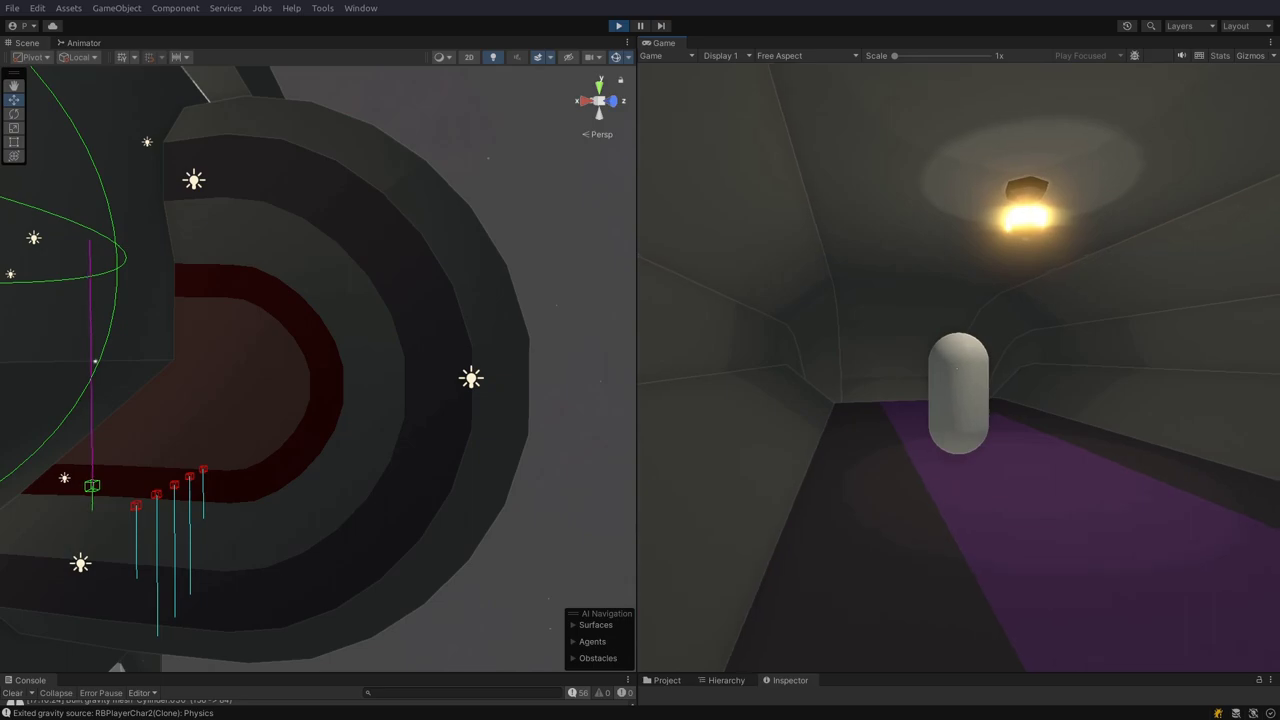
{"action": "key", "text": "w"}
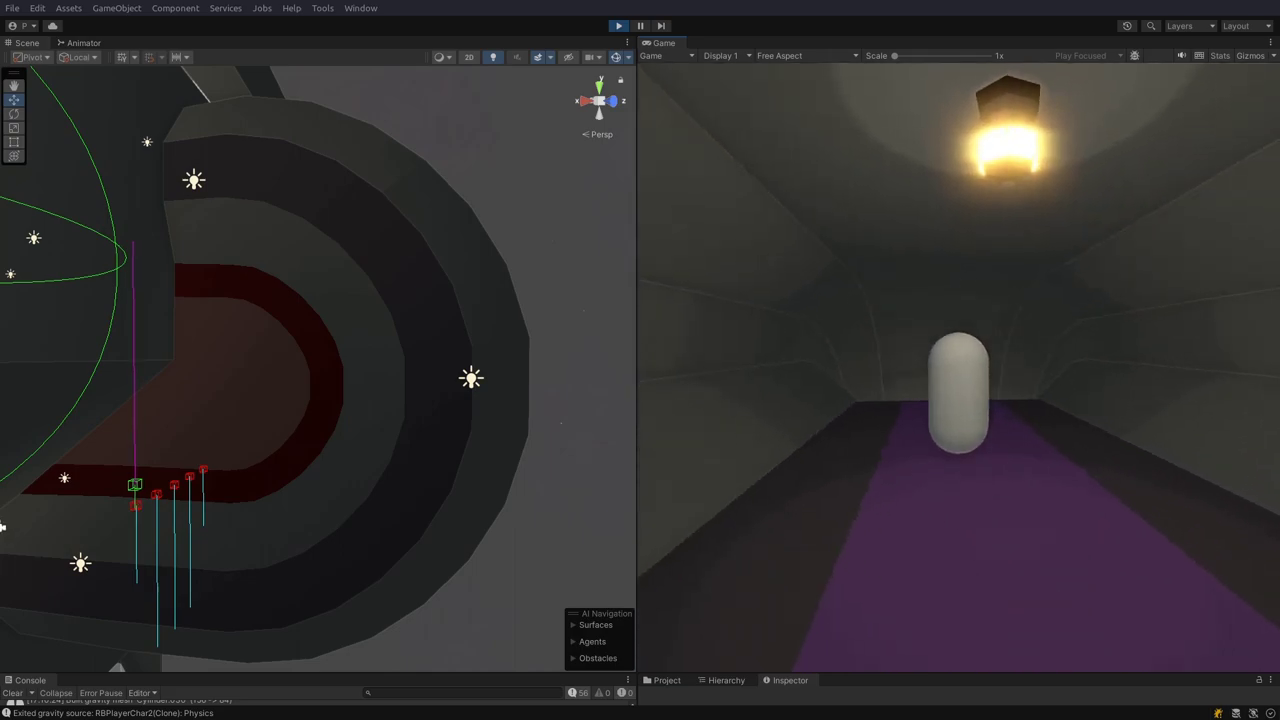
Step: Walk the character from the tunnel's purple end around the bend to the blue entrance and turn back toward the tunnel
{"action": "key", "text": "d"}
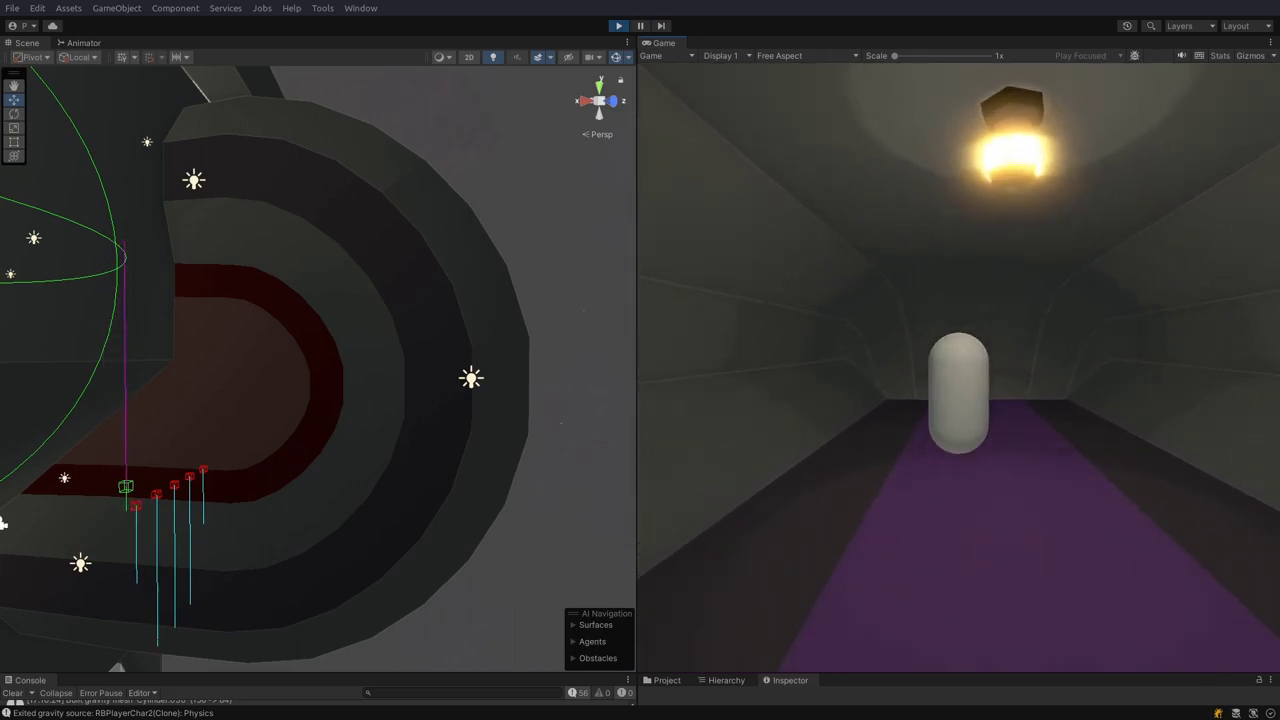
{"action": "key", "text": "w"}
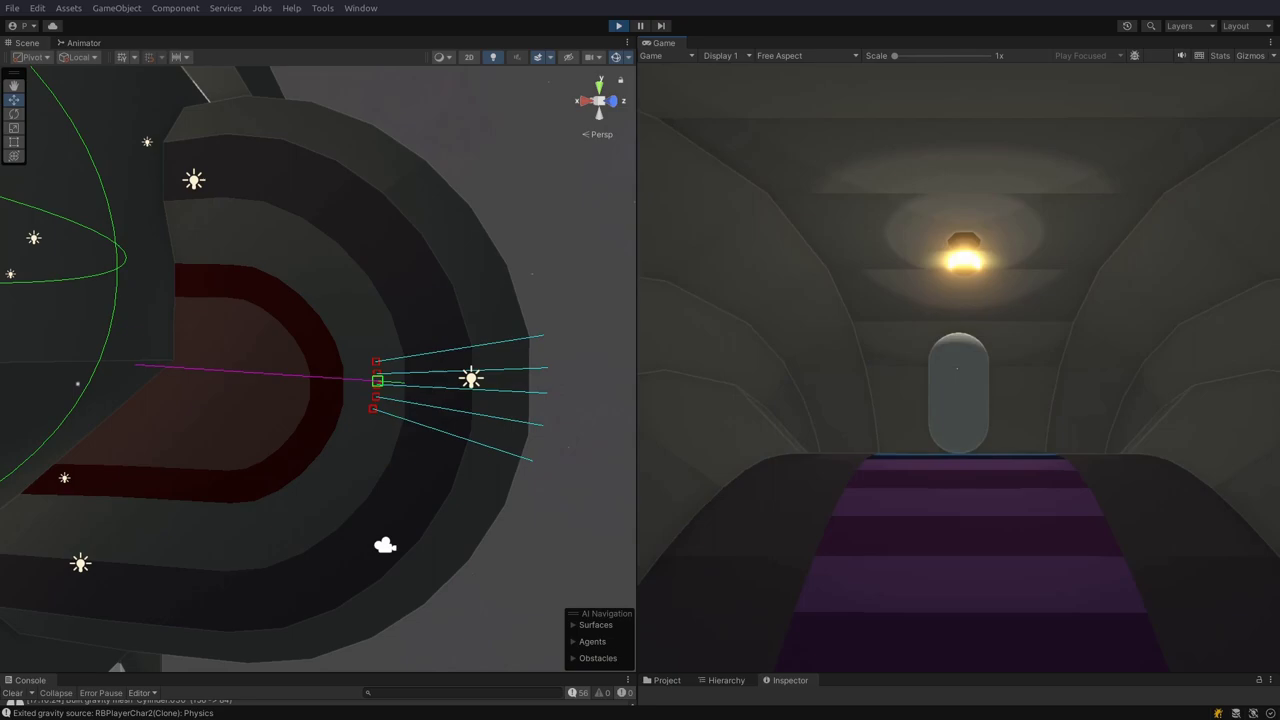
{"action": "key", "text": "w"}
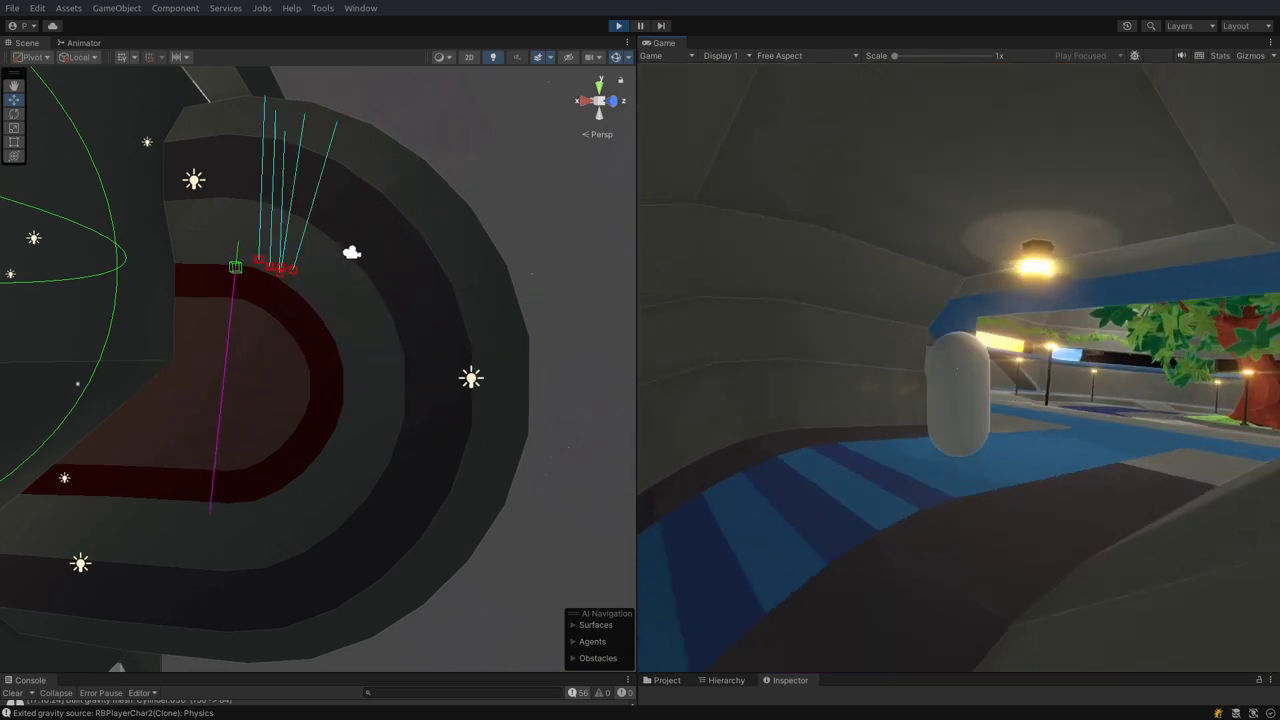
{"action": "key", "text": "w"}
{"action": "key", "text": "s"}
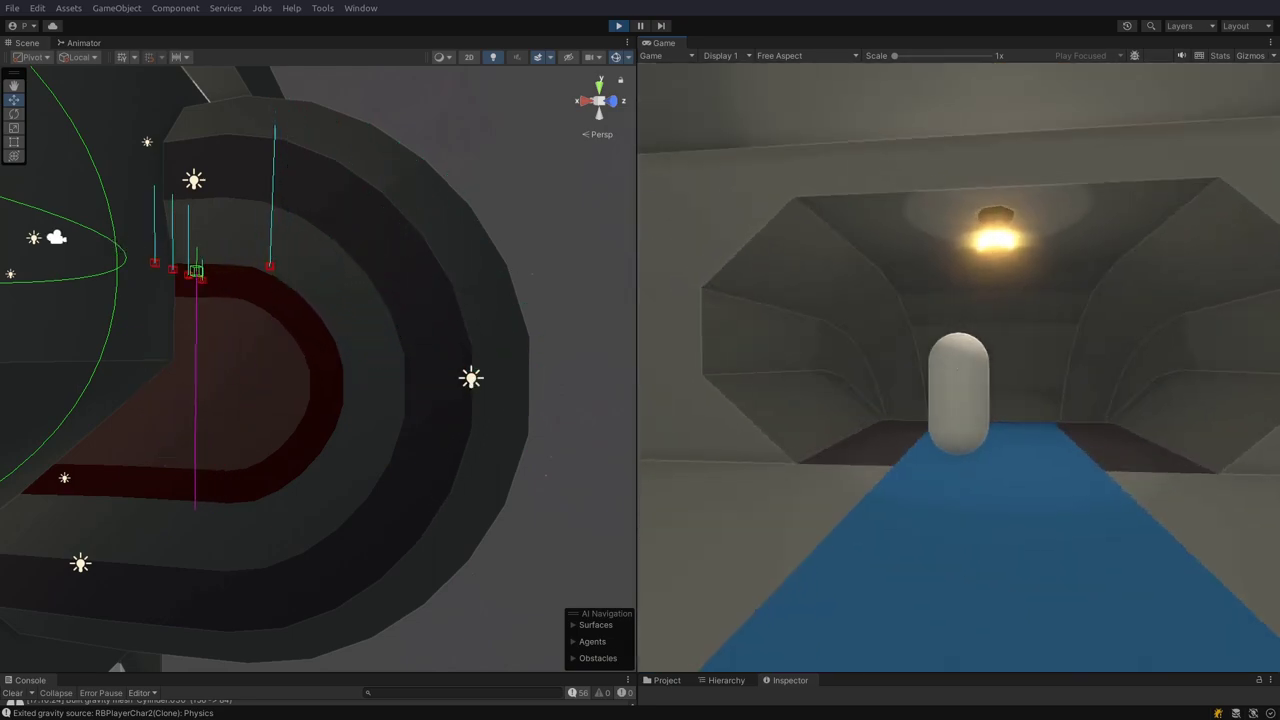
{"action": "key", "text": "d"}
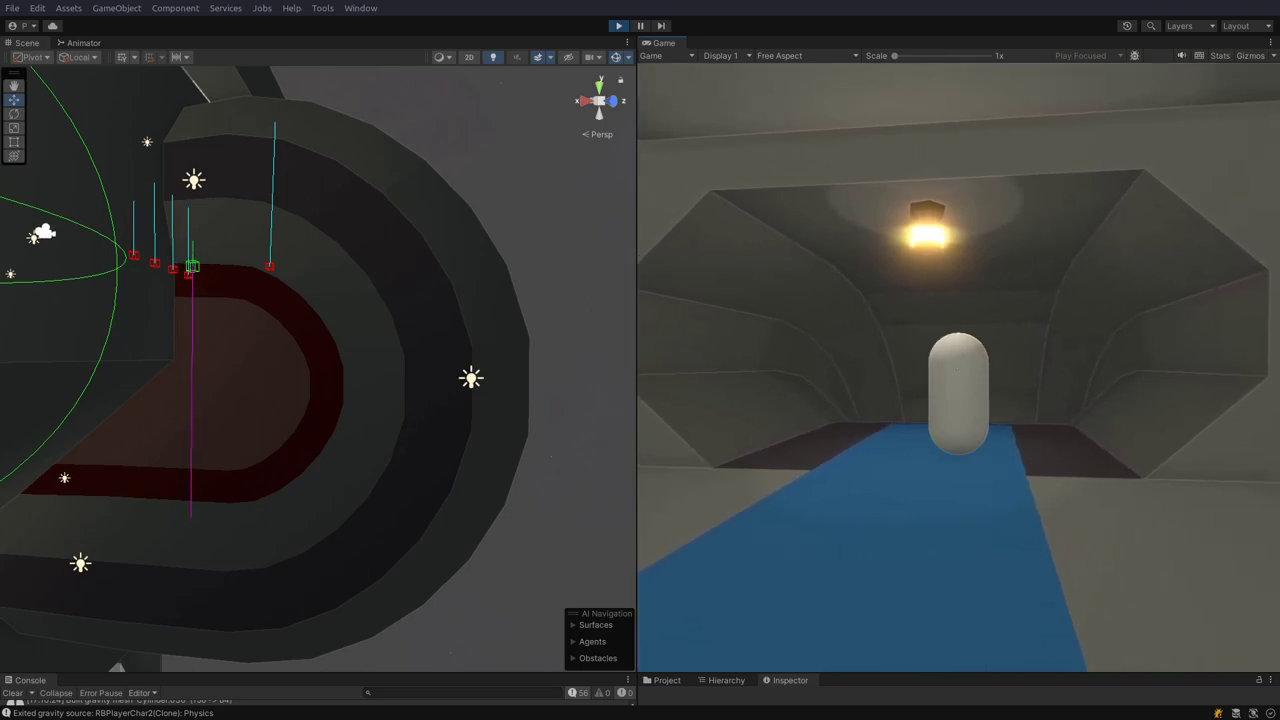
Step: Walk the character from the blue entrance around the bend to the purple end, examining the gravity rays, and turn around there
{"action": "key", "text": "w"}
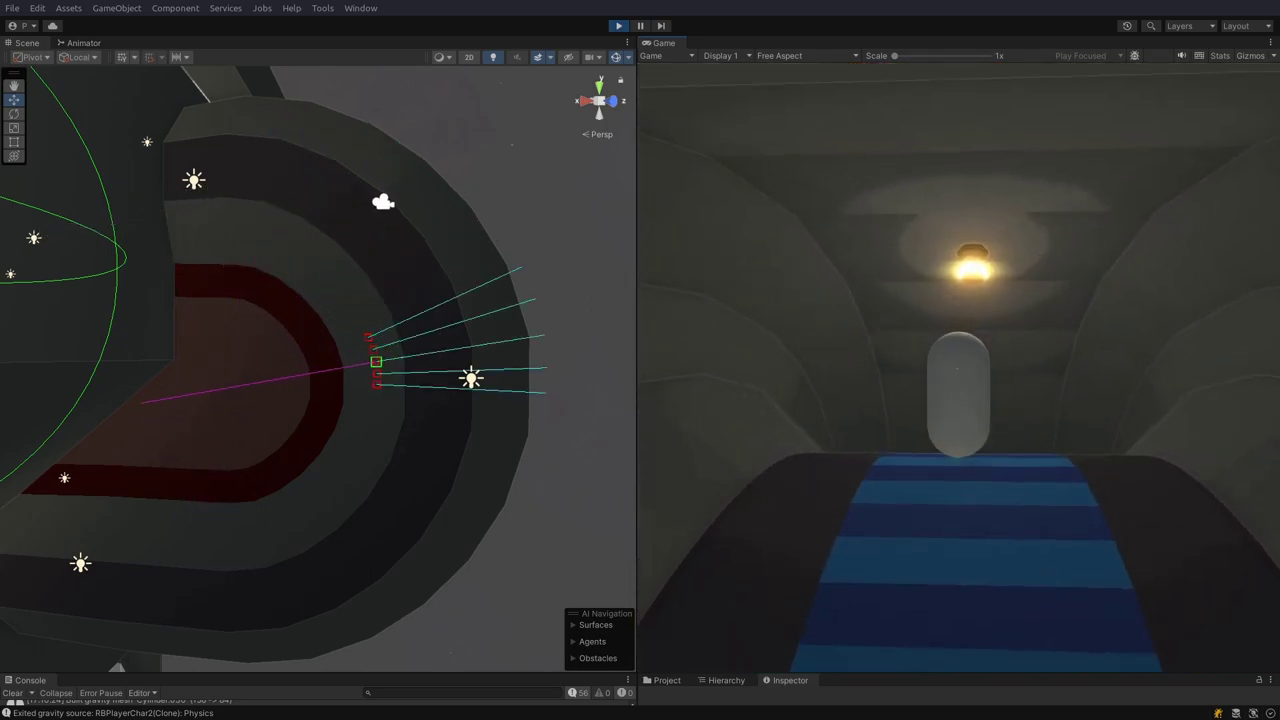
{"action": "key", "text": "w"}
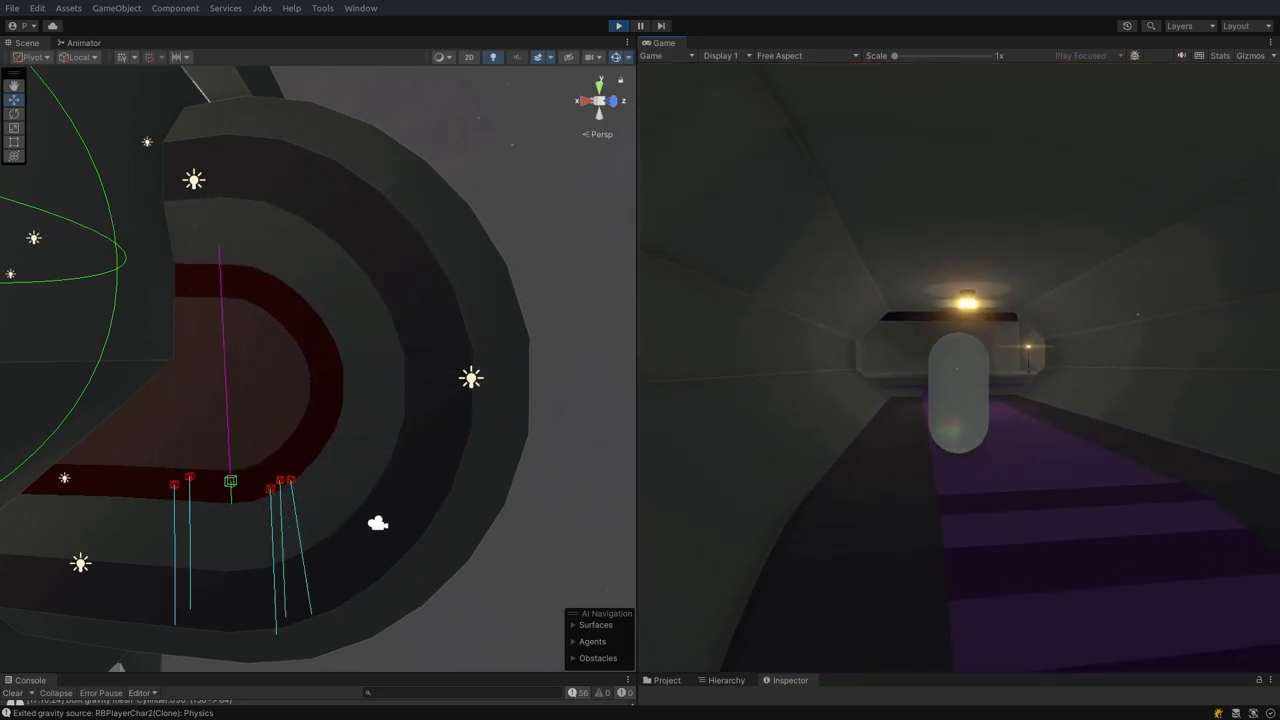
{"action": "key", "text": "w"}
{"action": "key", "text": "w"}
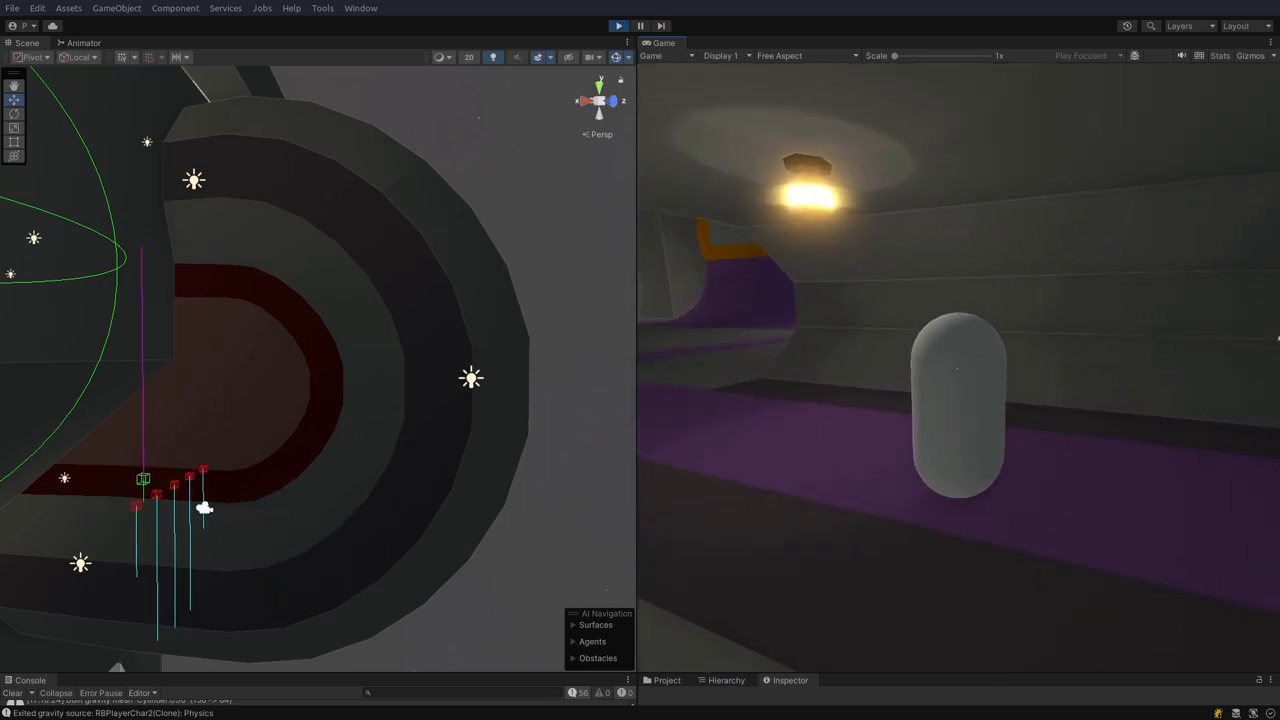
{"action": "key", "text": "w"}
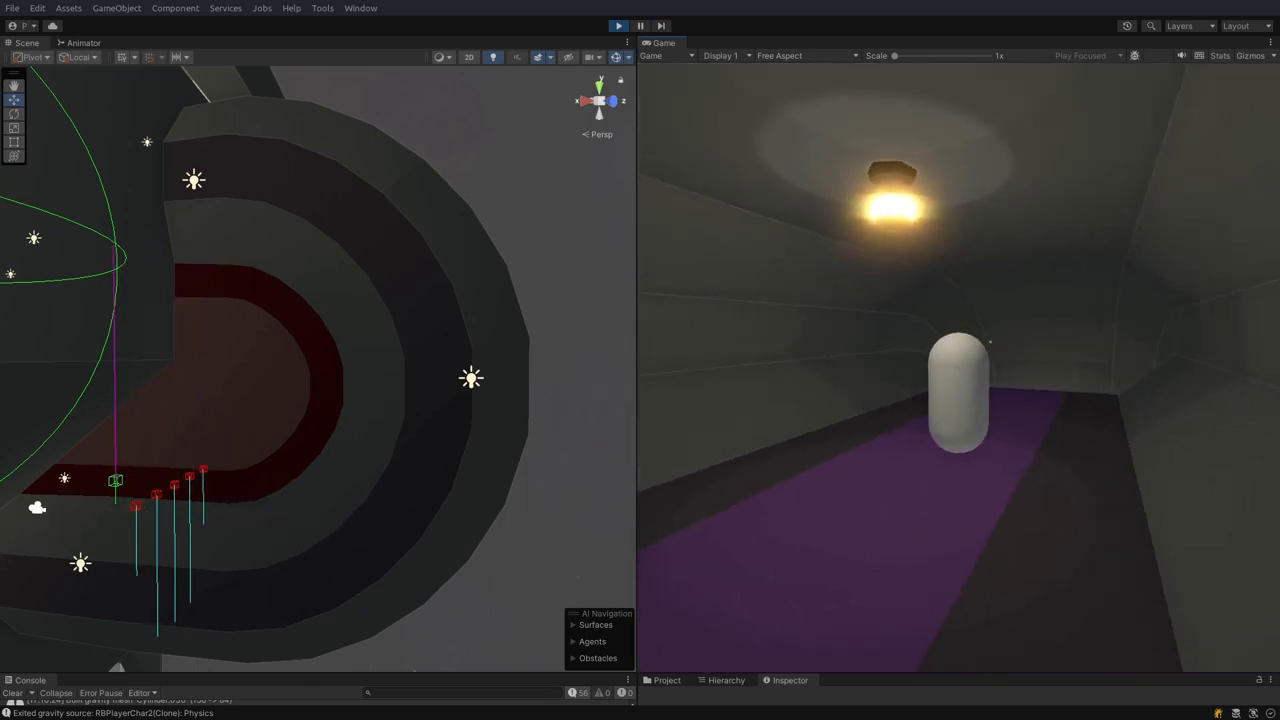
{"action": "key", "text": "w"}
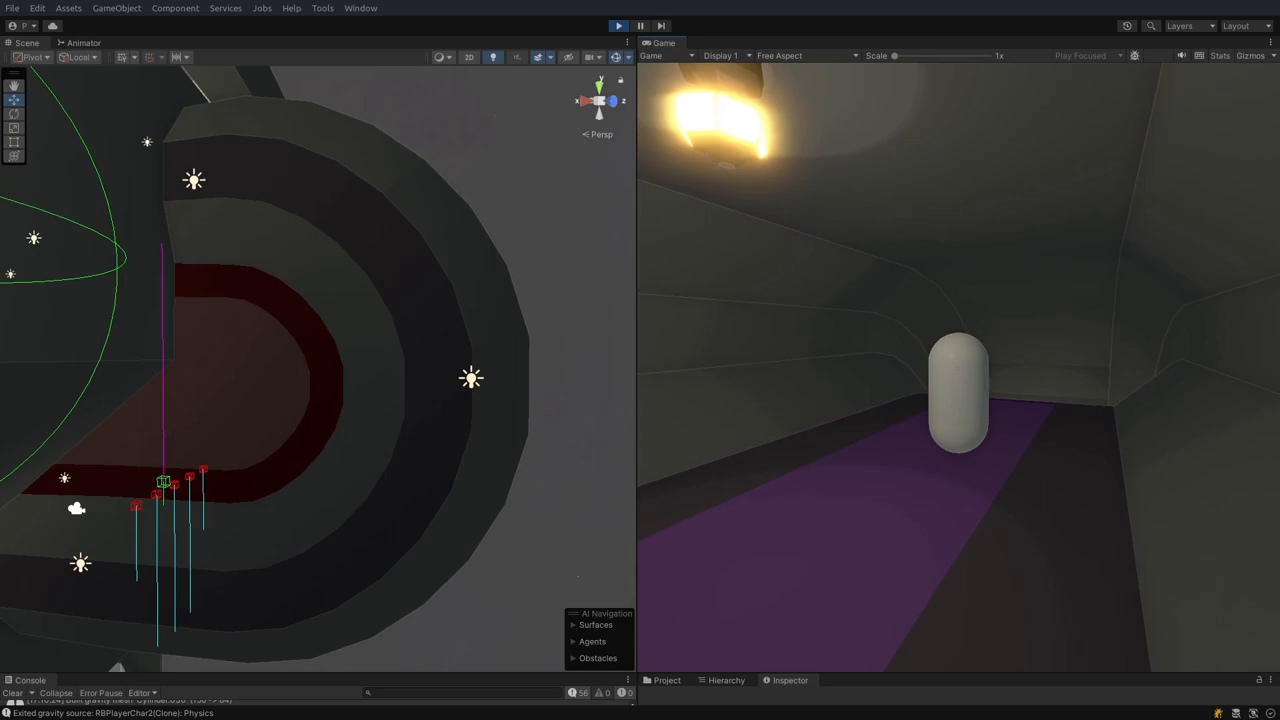
Step: Move the character to the start of the bend on the purple side and shift sideways and jump, examining the gravity direction
{"action": "key", "text": "w"}
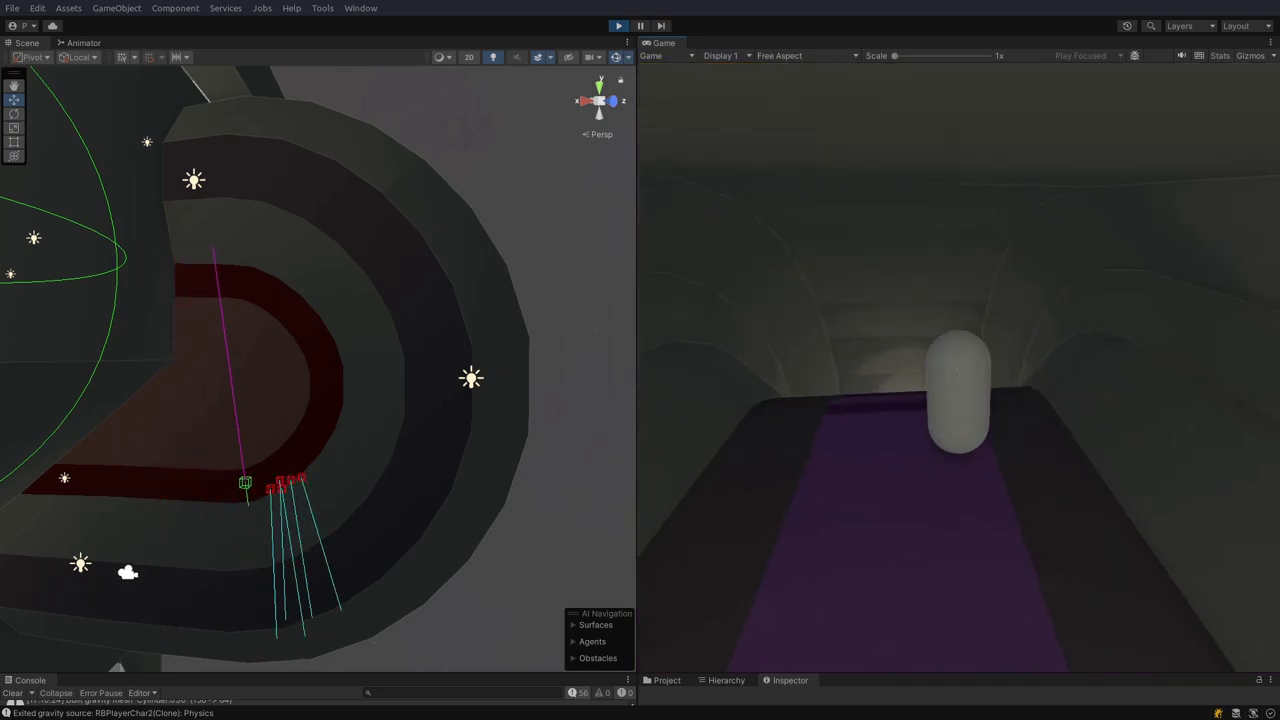
{"action": "key", "text": "w"}
{"action": "key", "text": "a"}
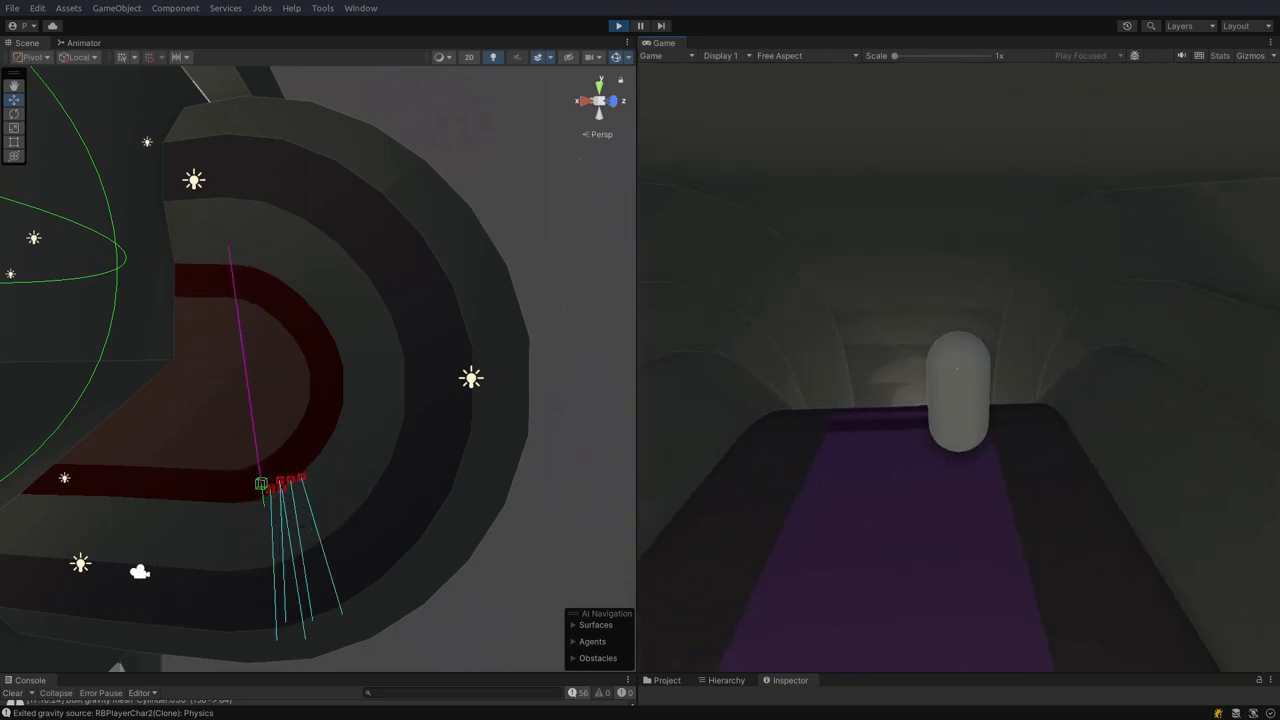
{"action": "key", "text": "a"}
{"action": "key", "text": "d"}
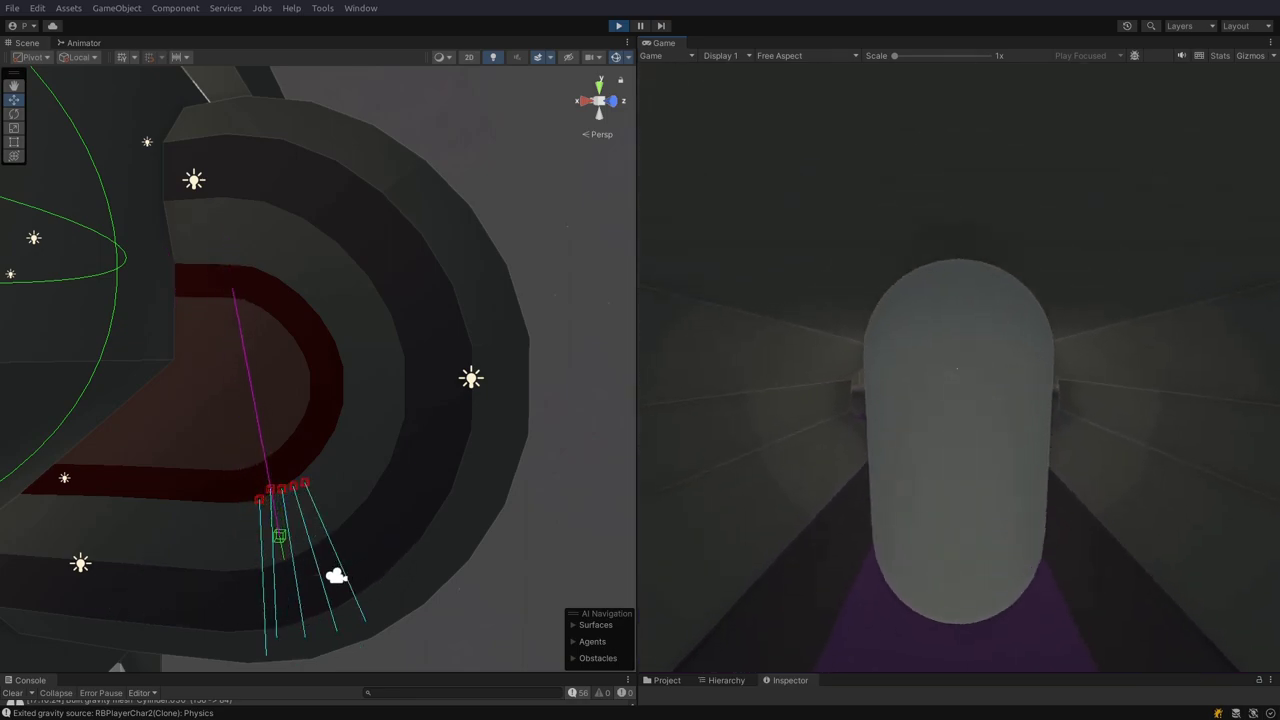
Step: Run and jump the character from the purple end to the blue entrance and back into the bend, examining how gravity holds mid-jump
{"action": "key", "text": "w"}
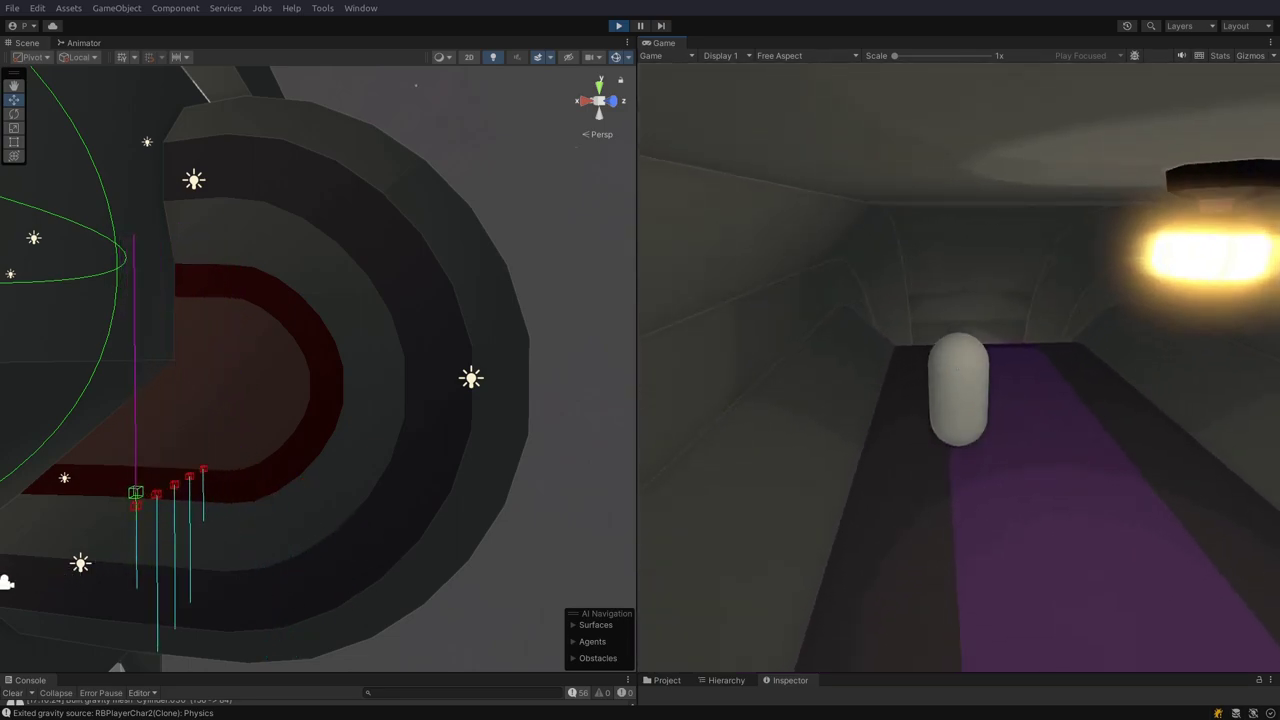
{"action": "key", "text": "w"}
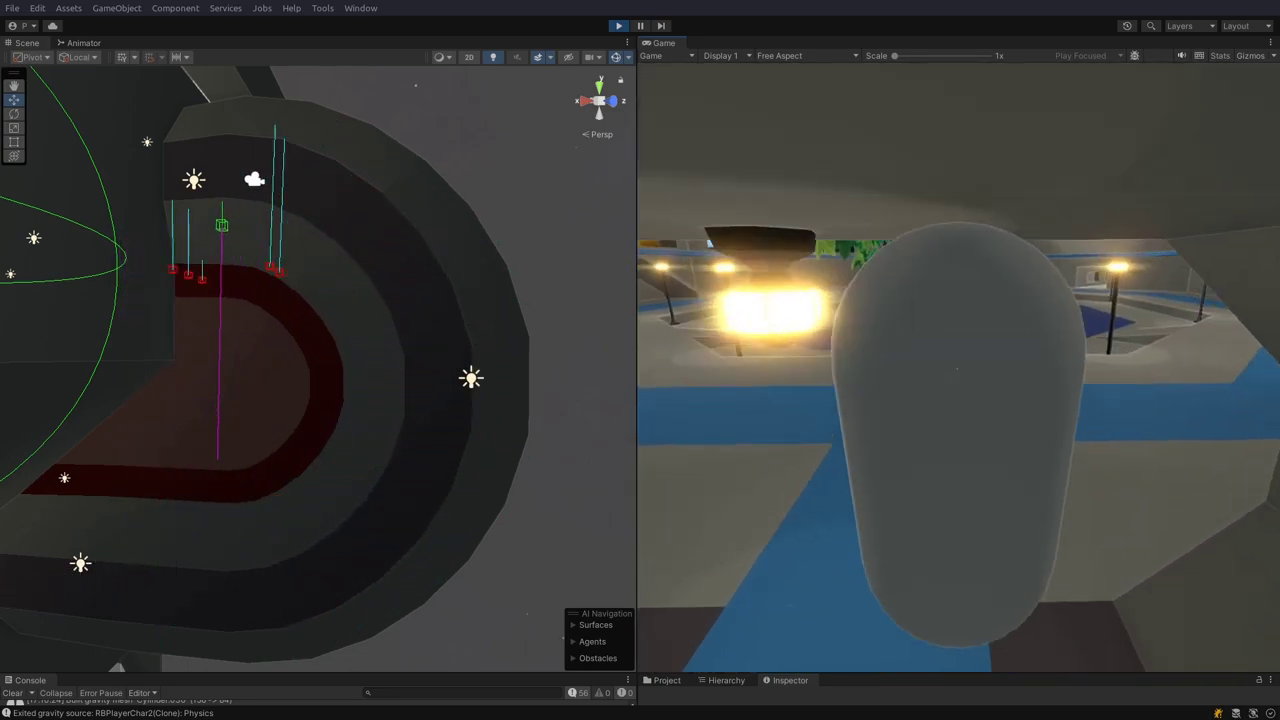
{"action": "key", "text": "w"}
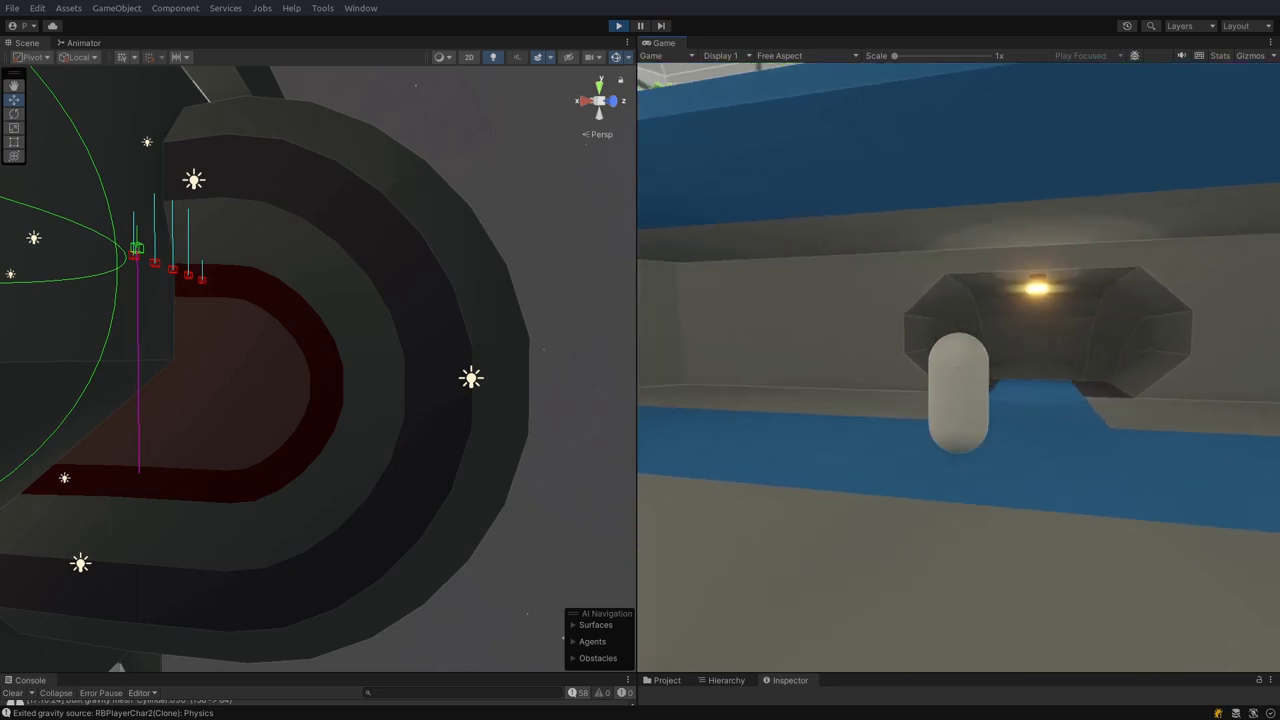
{"action": "key", "text": "w"}
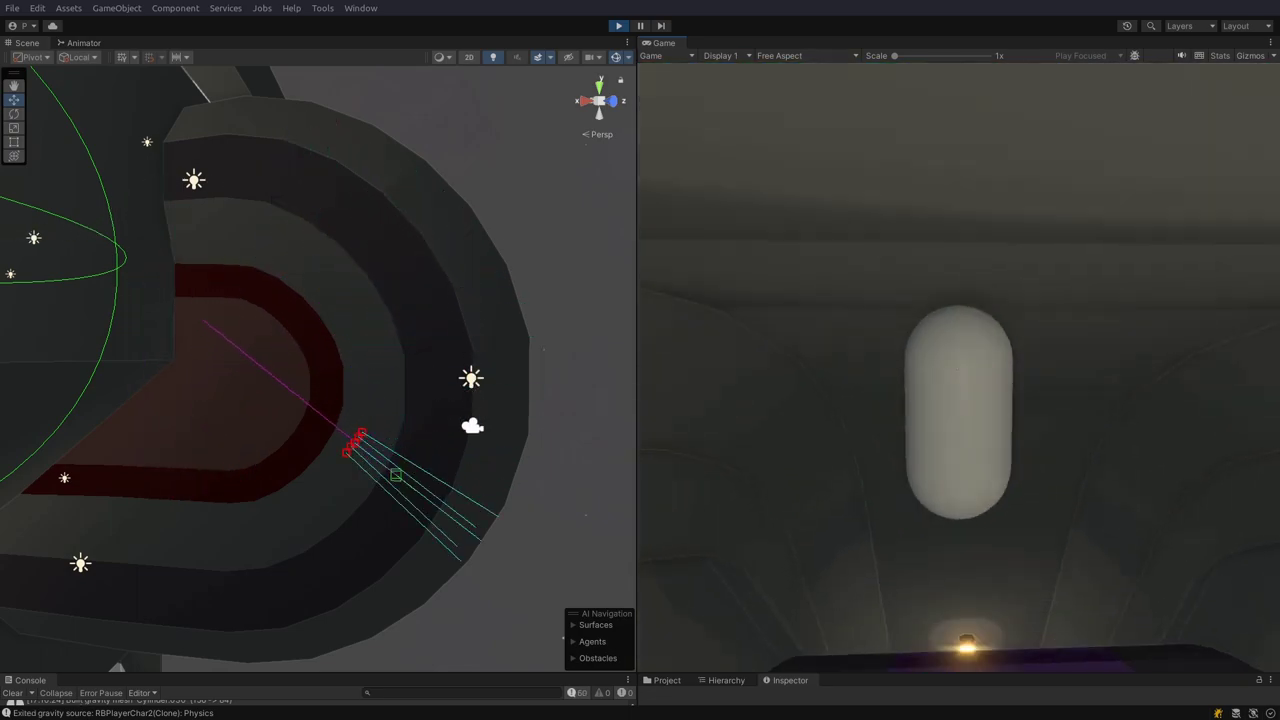
Step: Take the character to the purple end, back to the blue side and around the bend again toward the purple exit
{"action": "key", "text": "w"}
{"action": "key", "text": "s"}
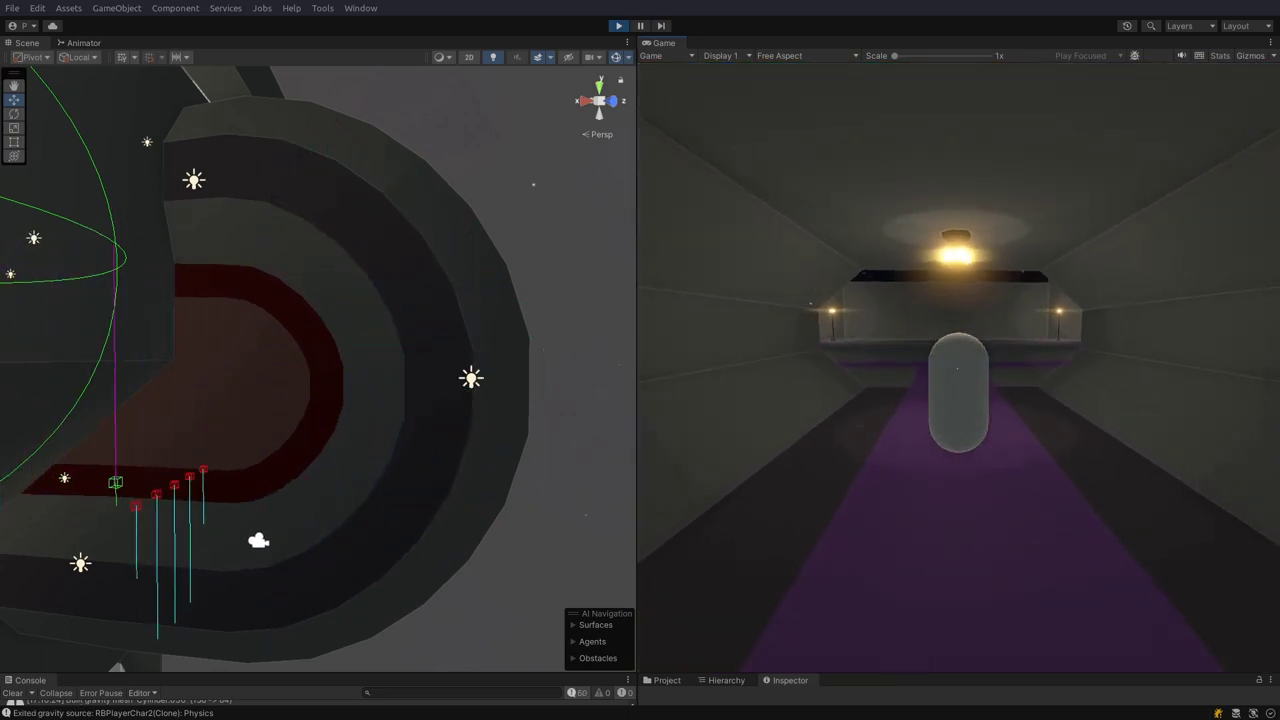
{"action": "key", "text": "s"}
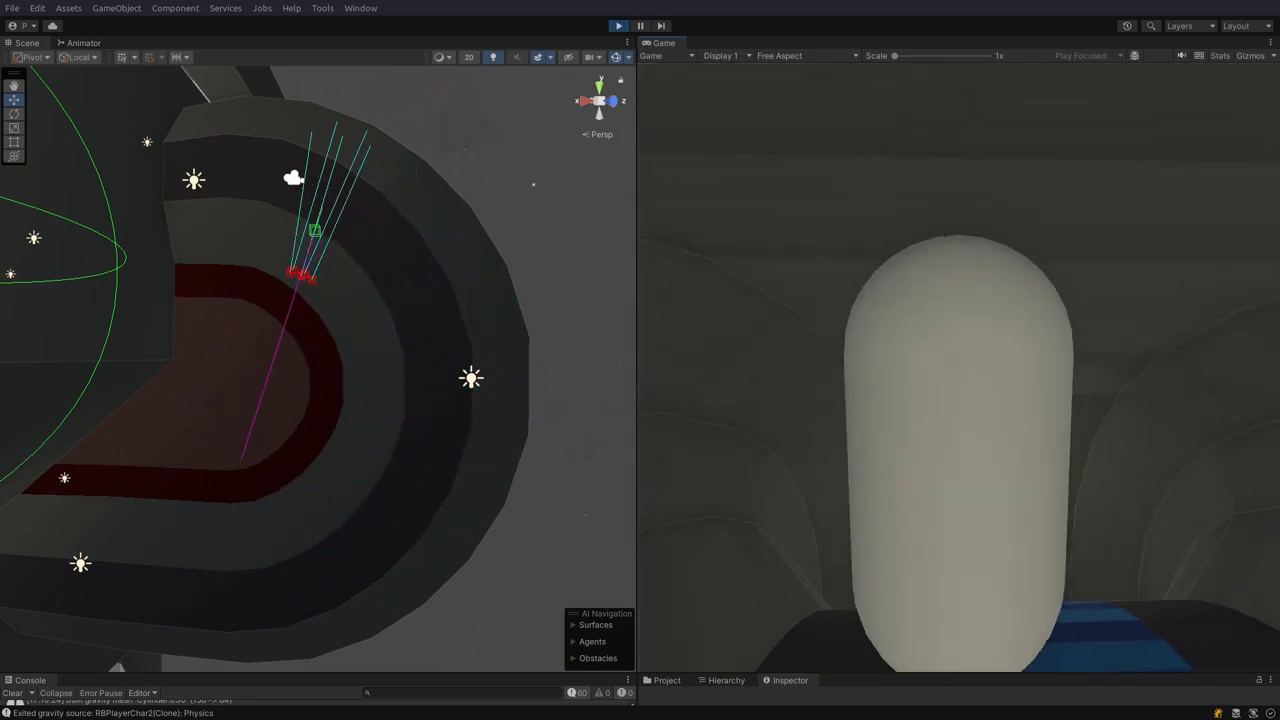
{"action": "key", "text": "w"}
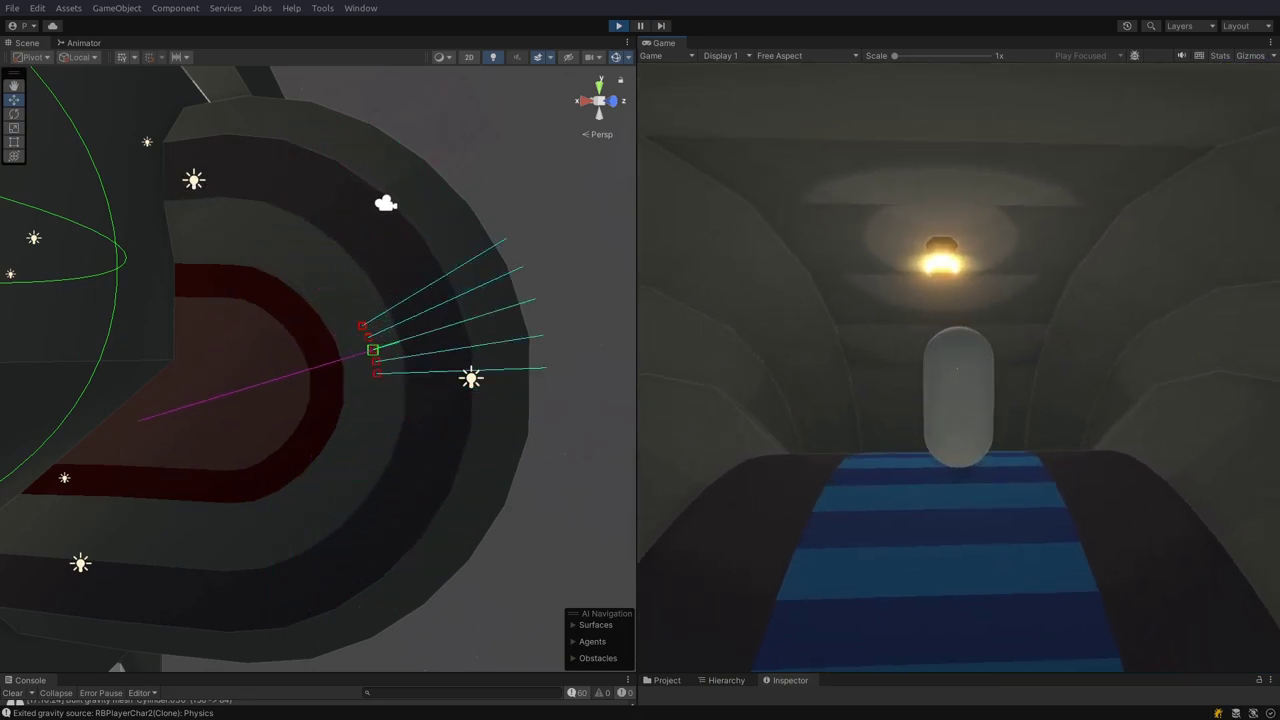
{"action": "key", "text": "w"}
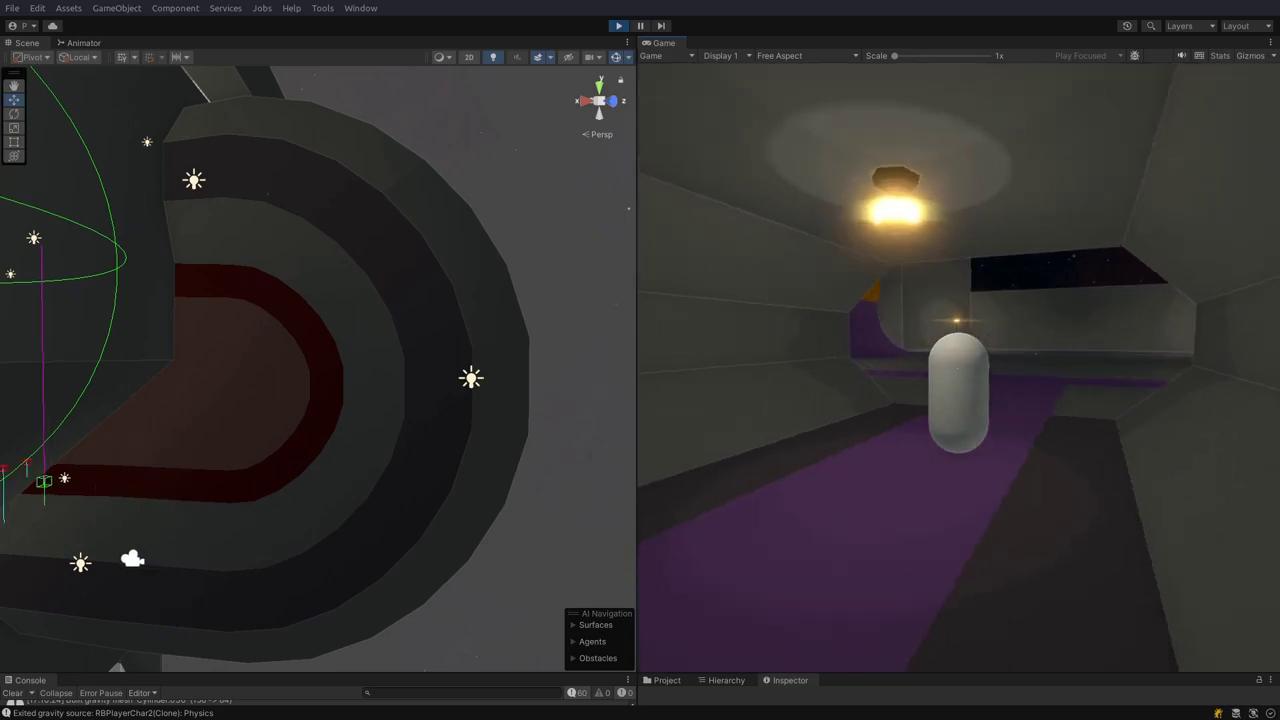
Step: Reframe the Scene view on the purple curved ramp beside the orange-framed wall while the game is paused, and resume play
{"action": "key", "text": "Escape"}
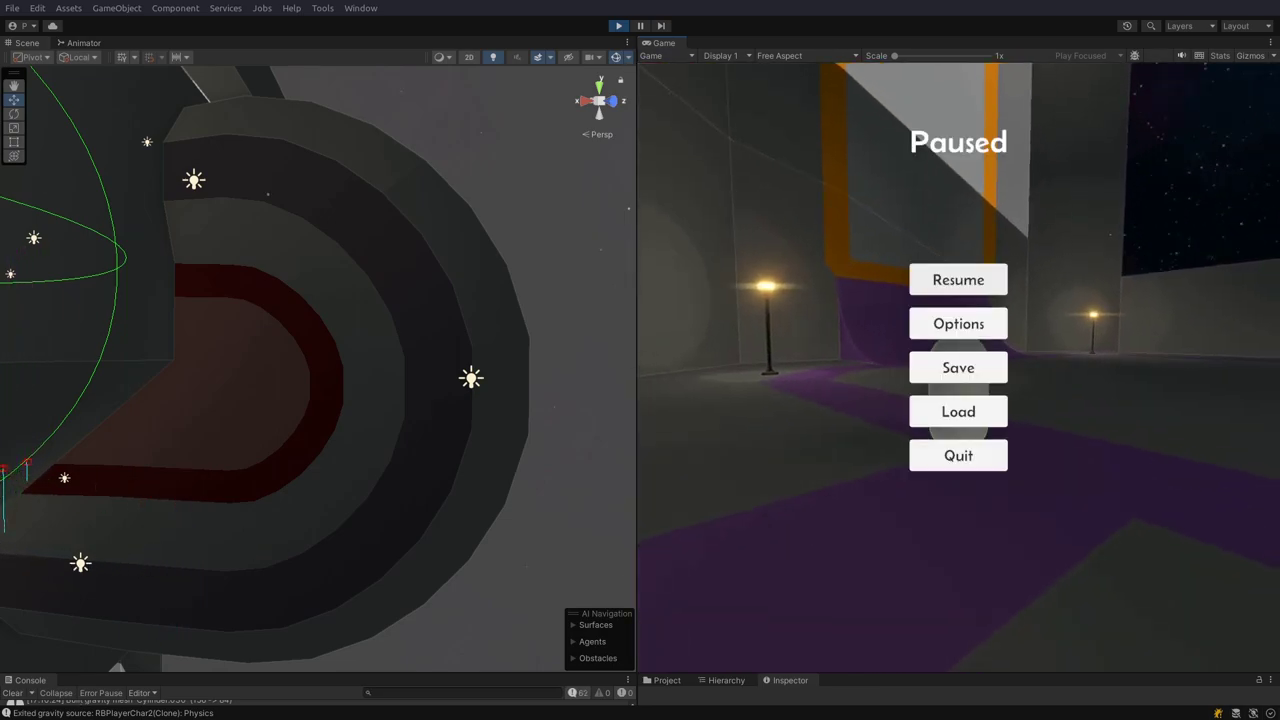
{"action": "right_click_drag", "start_coordinate": [380, 330], "coordinate": [110, 375]}
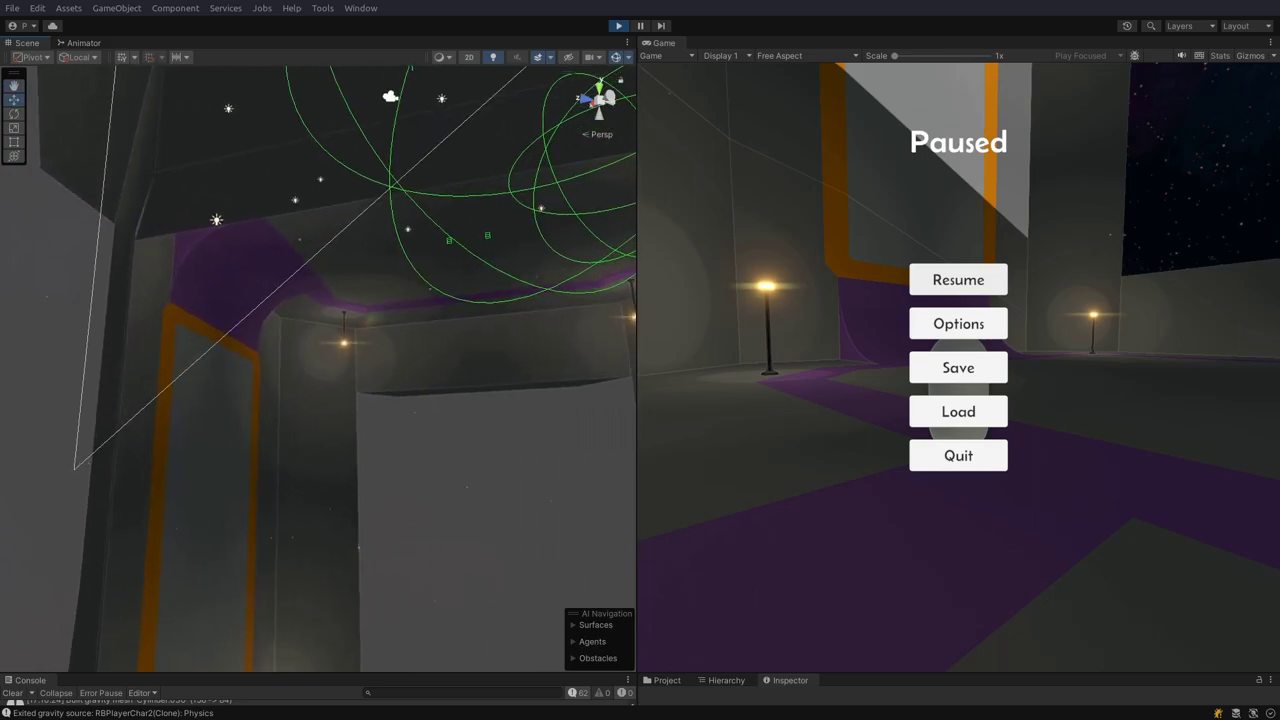
{"action": "key", "text": "Escape"}
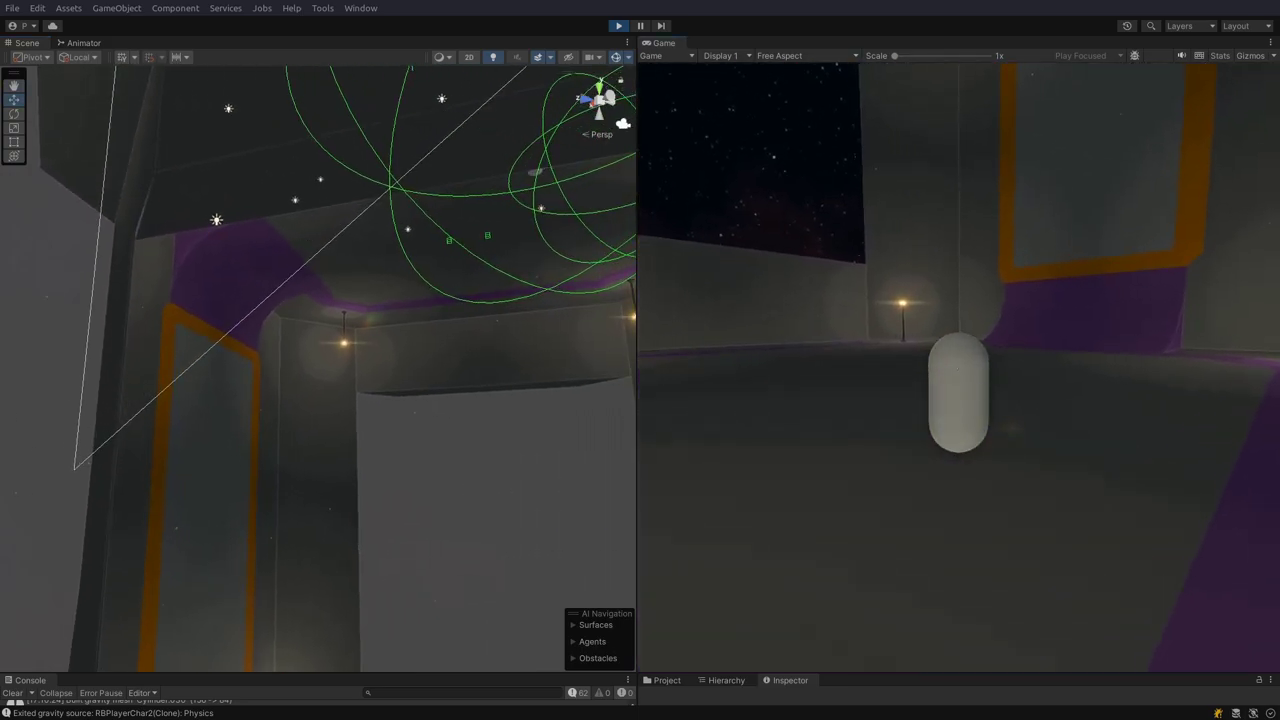
Step: Walk the character across the floor, up the purple curved ramp and onto the orange-framed wall, examining how the gravity rays turn
{"action": "key", "text": "w"}
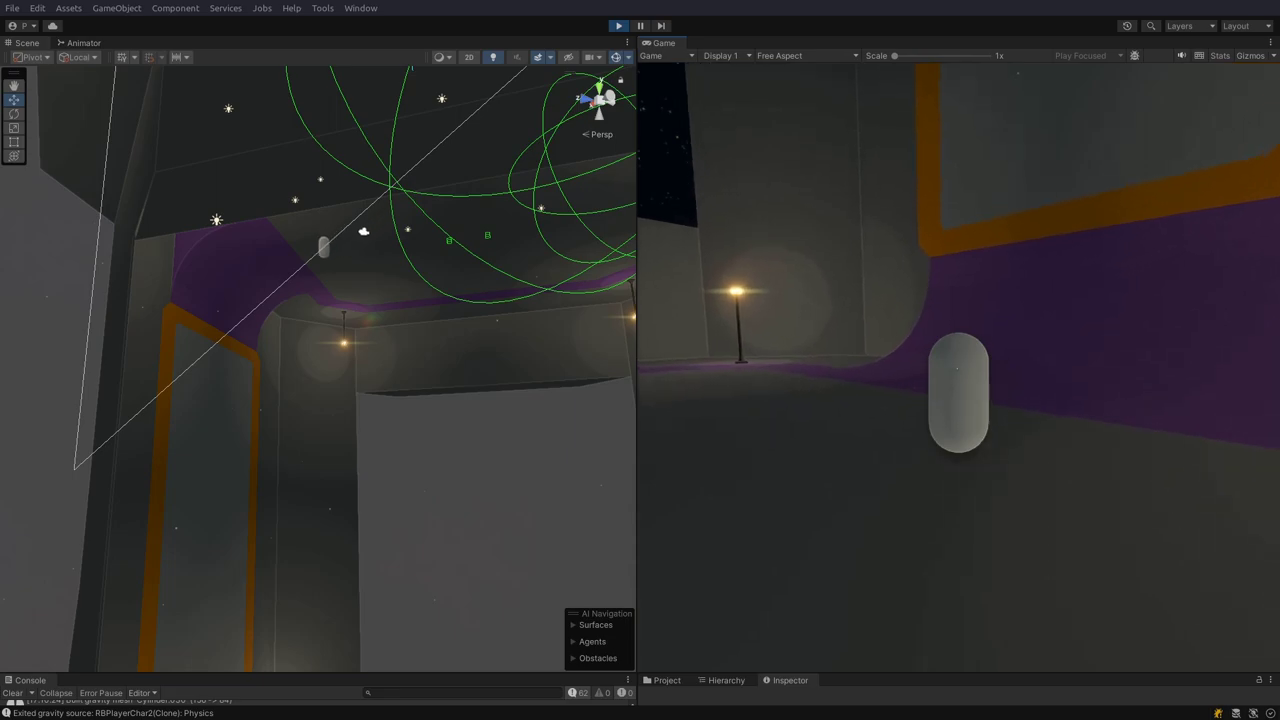
{"action": "key", "text": "w"}
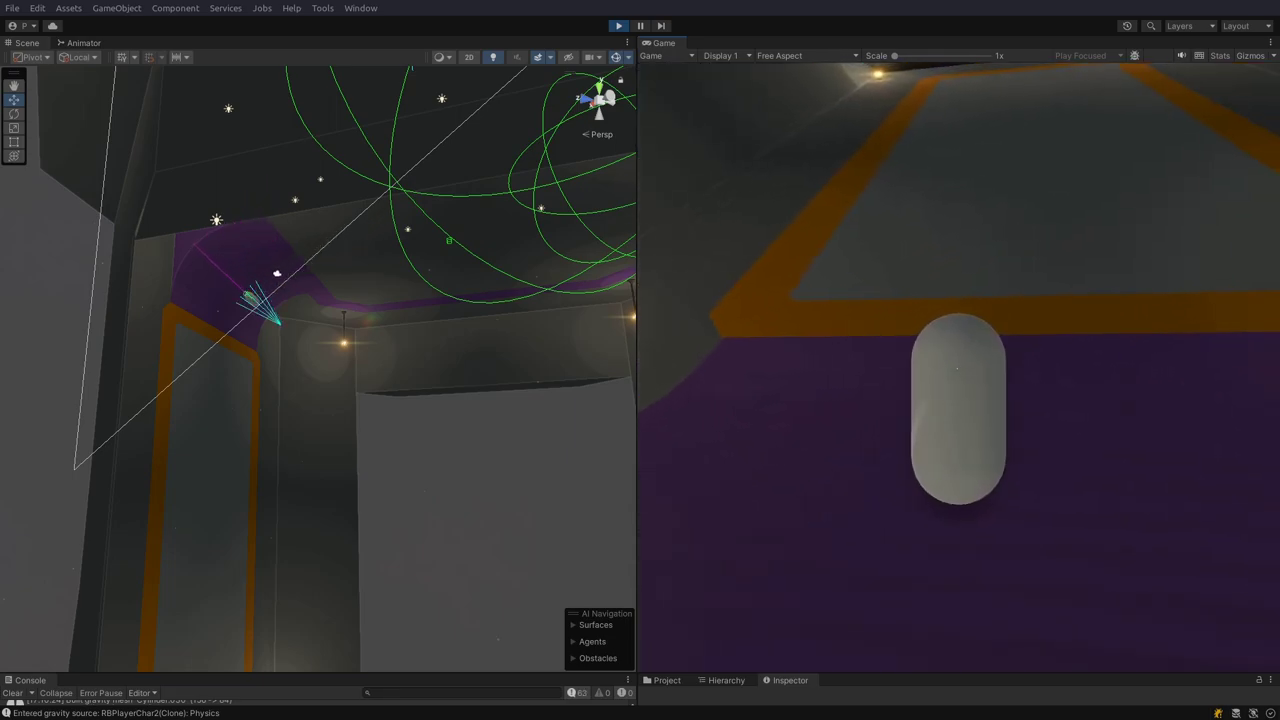
{"action": "key", "text": "d"}
{"action": "key", "text": "a"}
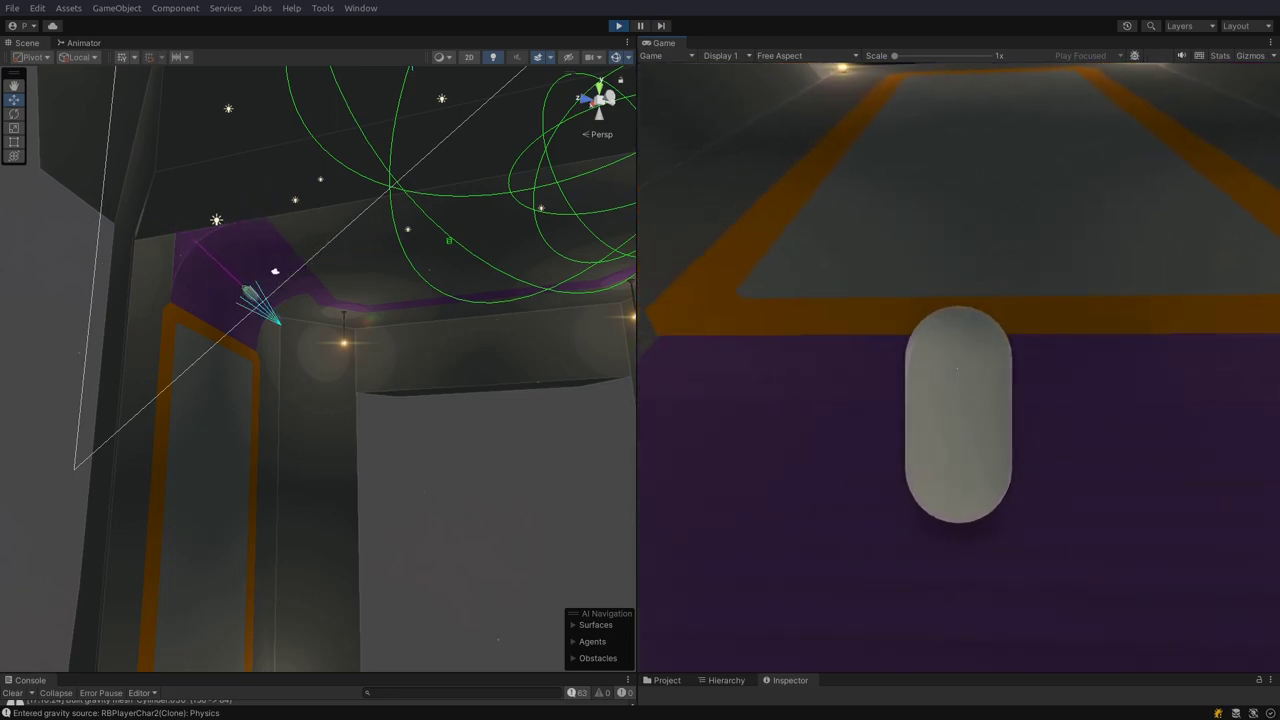
{"action": "key", "text": "a"}
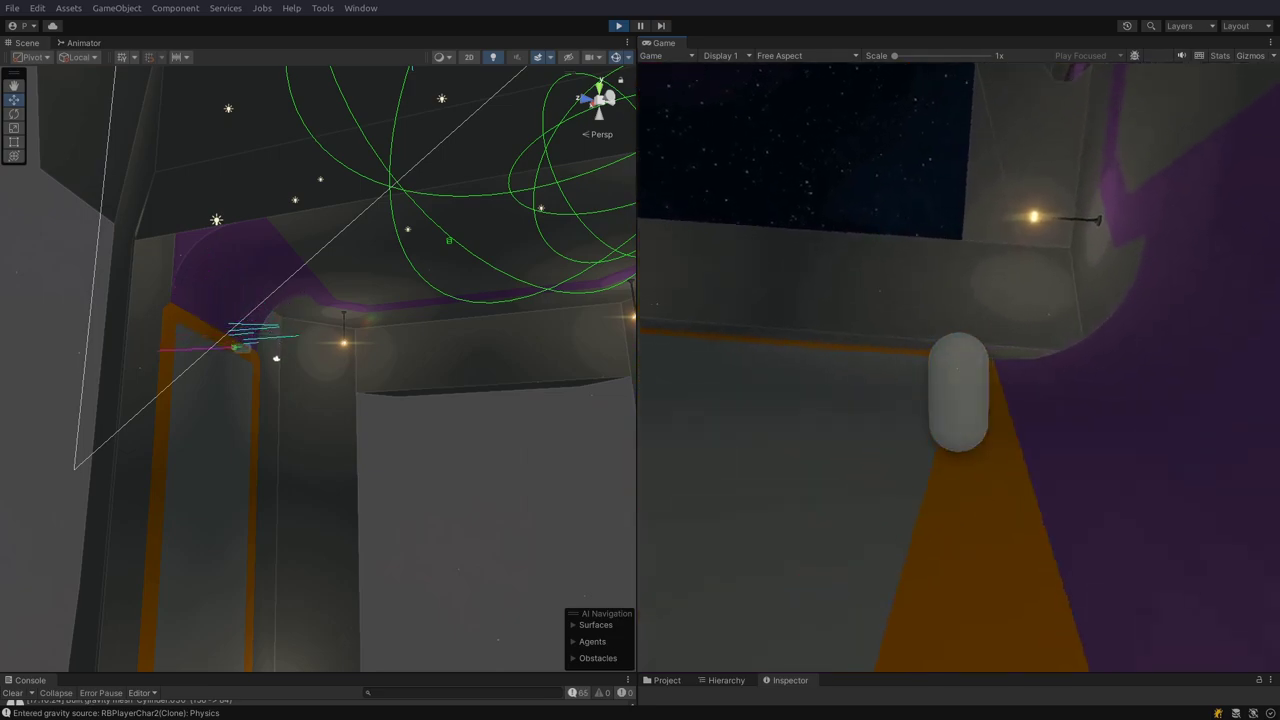
Step: Walk the character down the purple ramp to the floor and back up to the edge of the orange frame
{"action": "key", "text": "d"}
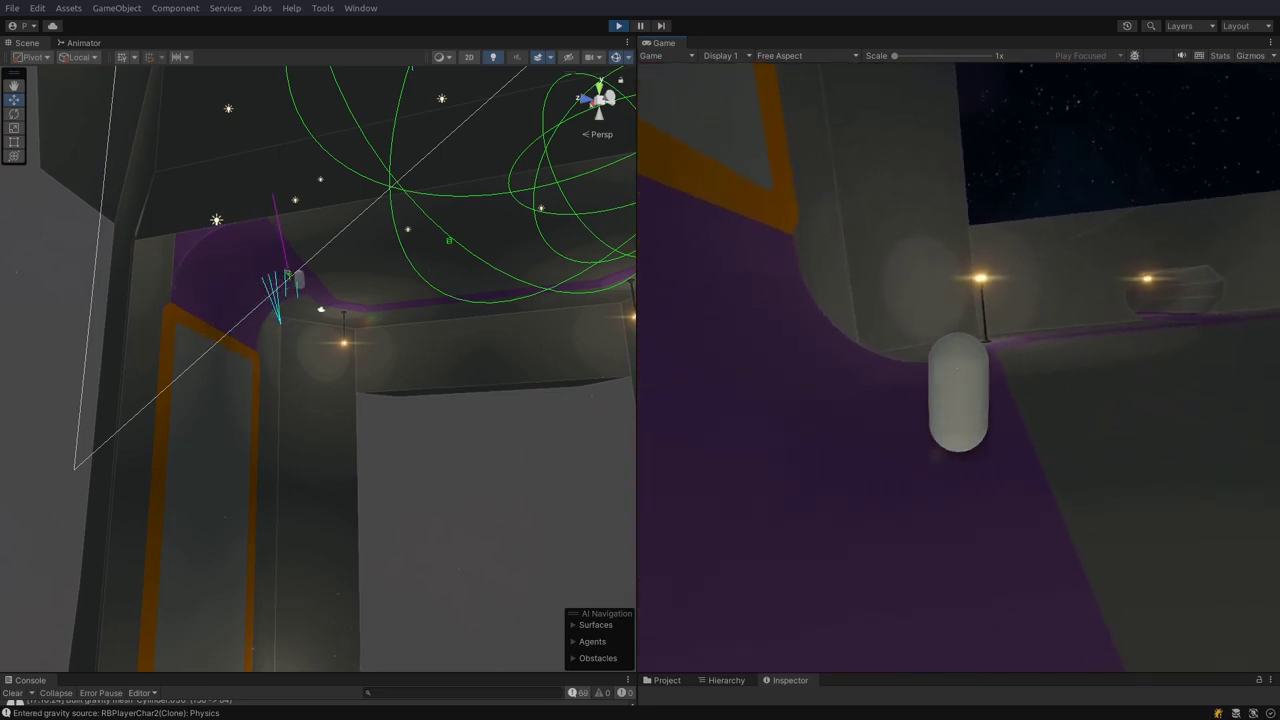
{"action": "key", "text": "d"}
{"action": "key", "text": "w"}
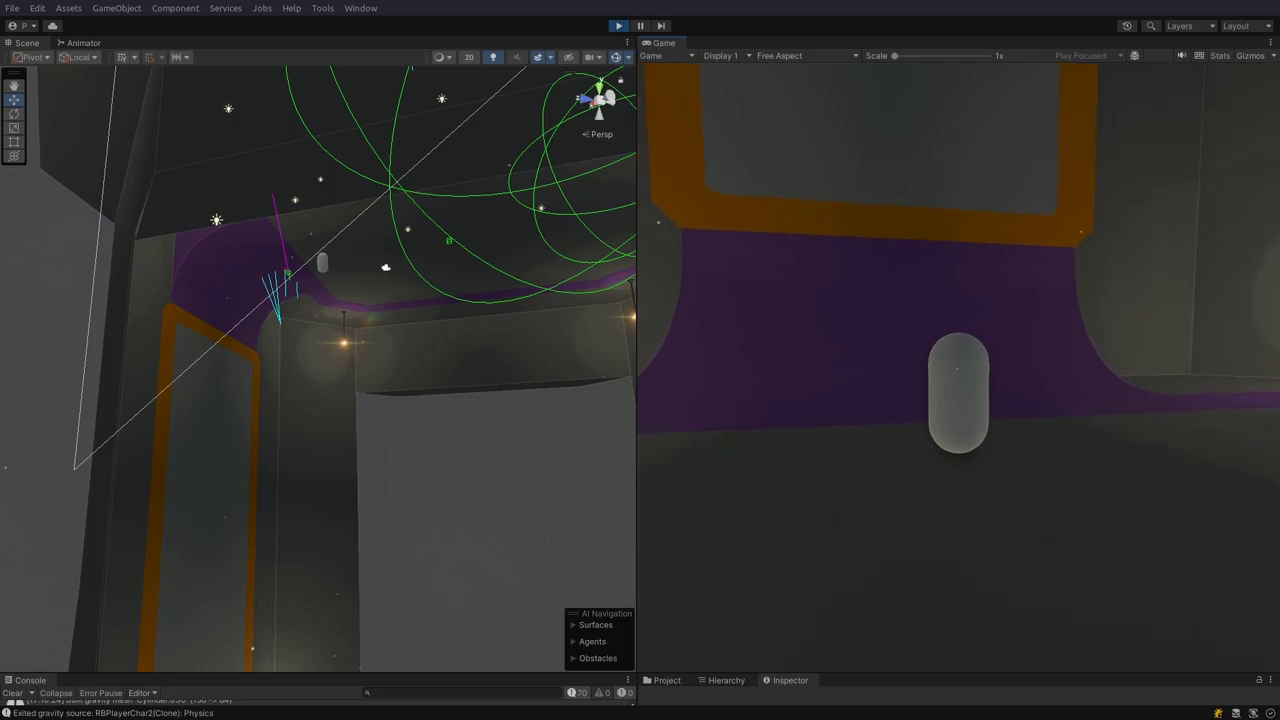
{"action": "key", "text": "w"}
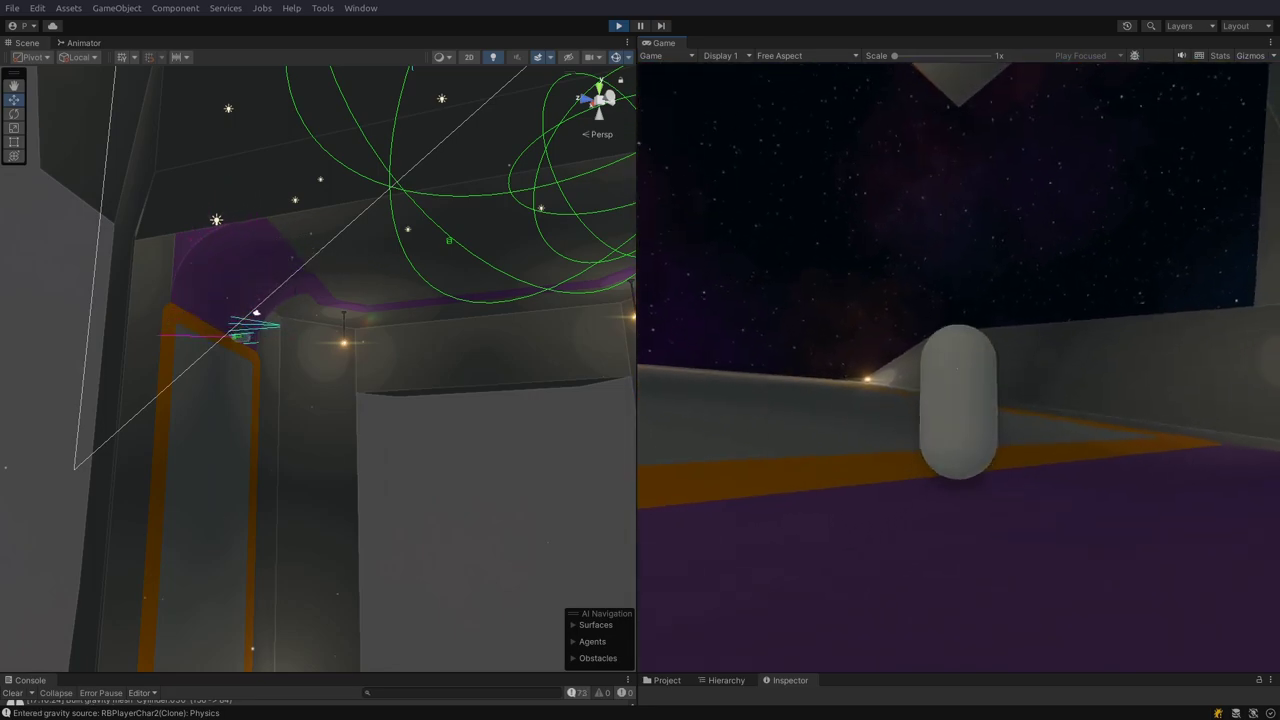
Step: Walk the character down off the purple ramp, across the floor and back to the ramp's foot, examining the transition between gravity directions
{"action": "key", "text": "w"}
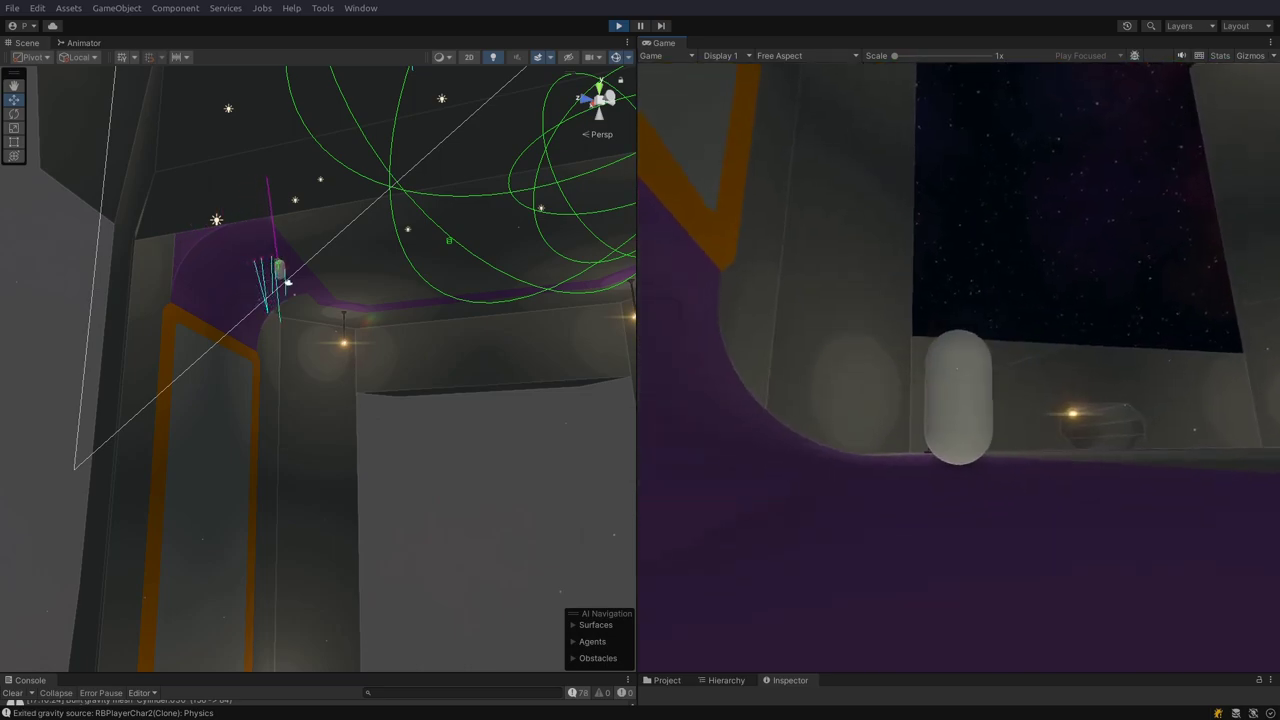
{"action": "key", "text": "w"}
{"action": "key", "text": "w"}
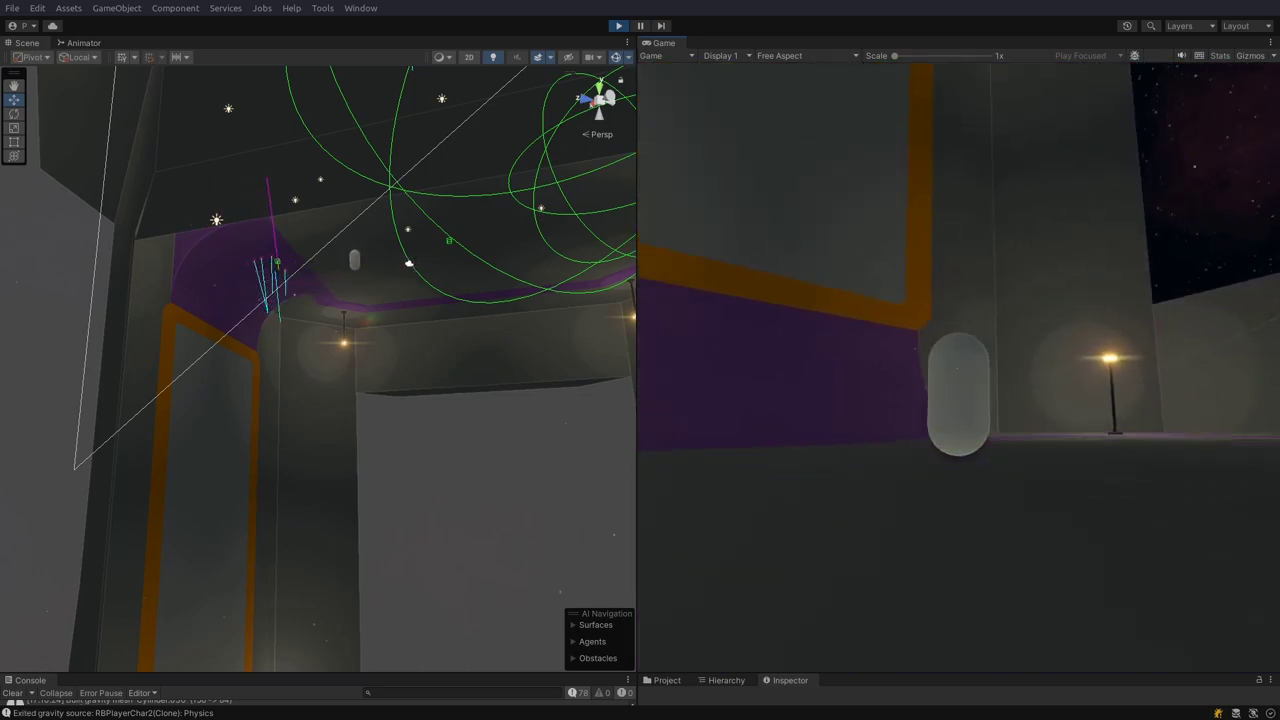
{"action": "key", "text": "w"}
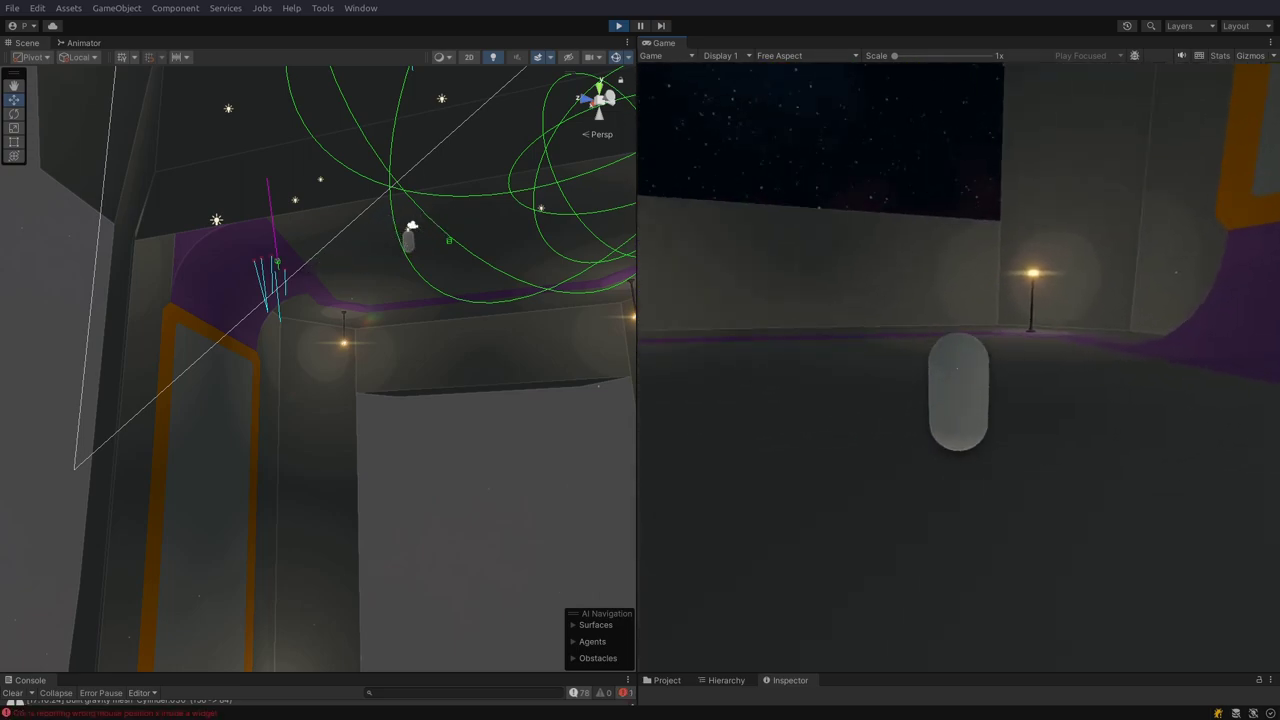
{"action": "key", "text": "w"}
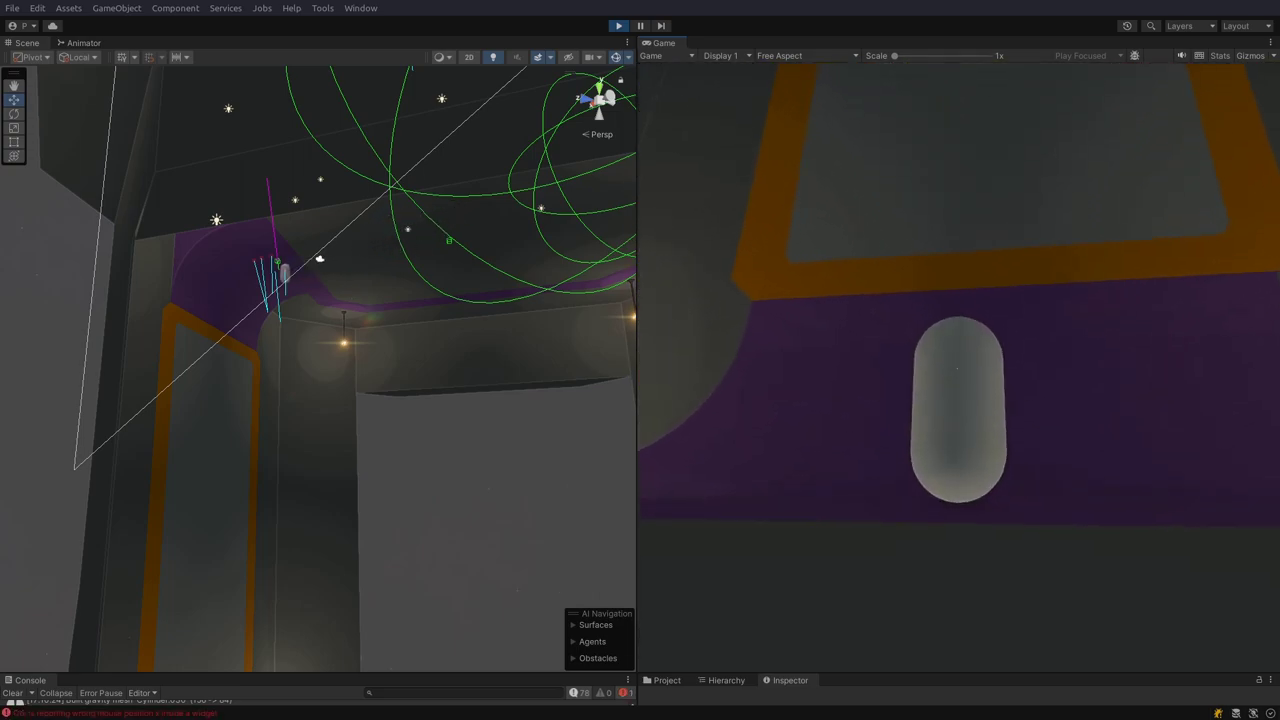
Step: Walk the character up the purple ramp and along the orange-framed wall, examining the gravity rays and surroundings from there
{"action": "key", "text": "w"}
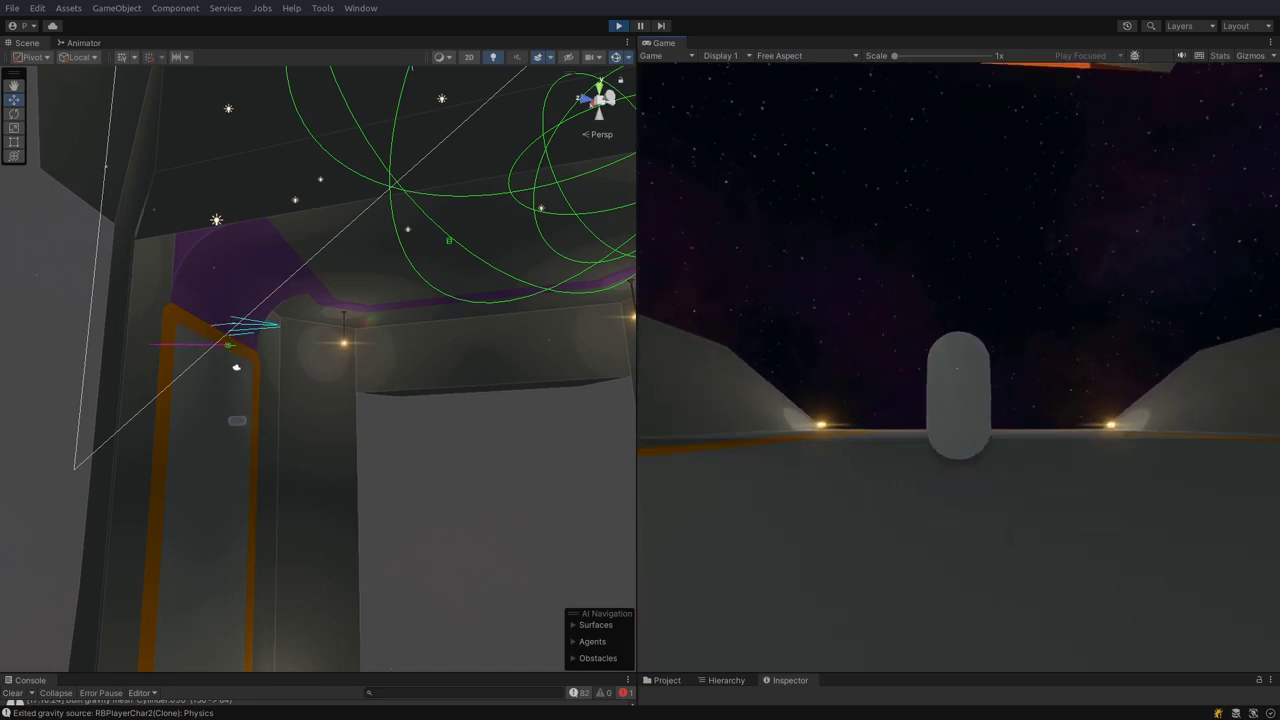
{"action": "key", "text": "w"}
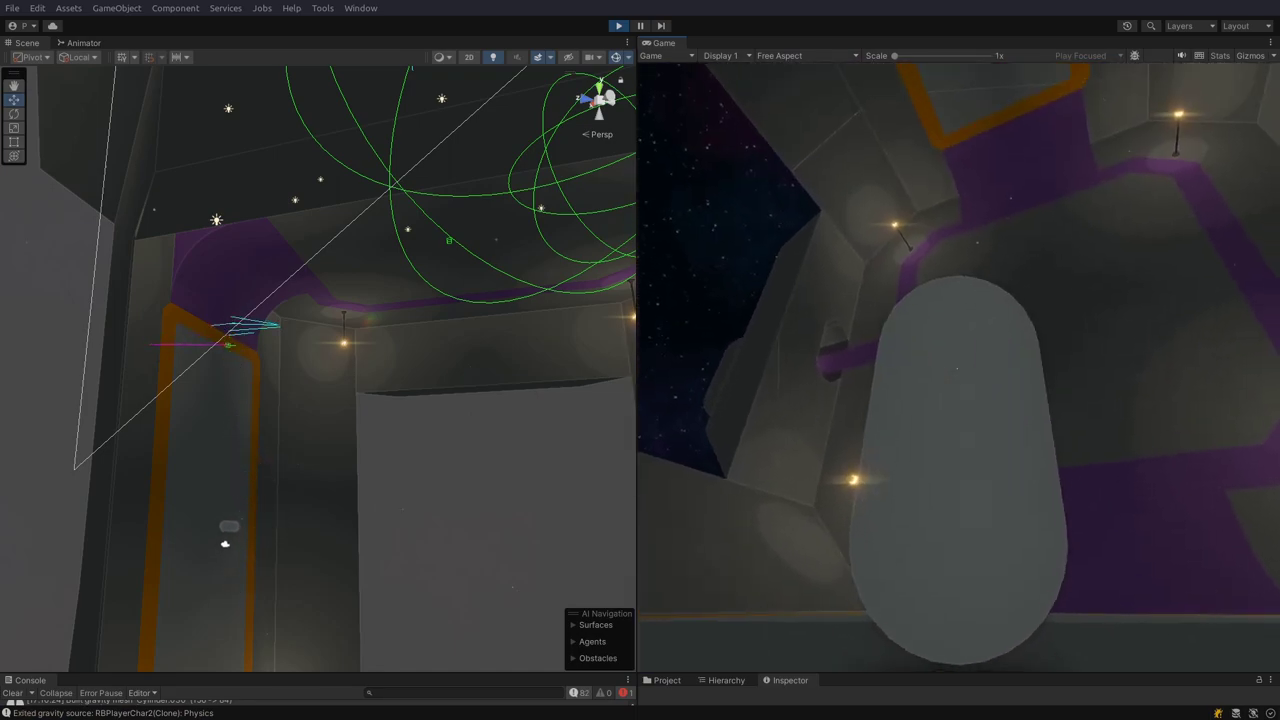
{"action": "key", "text": "w"}
{"action": "key", "text": "w"}
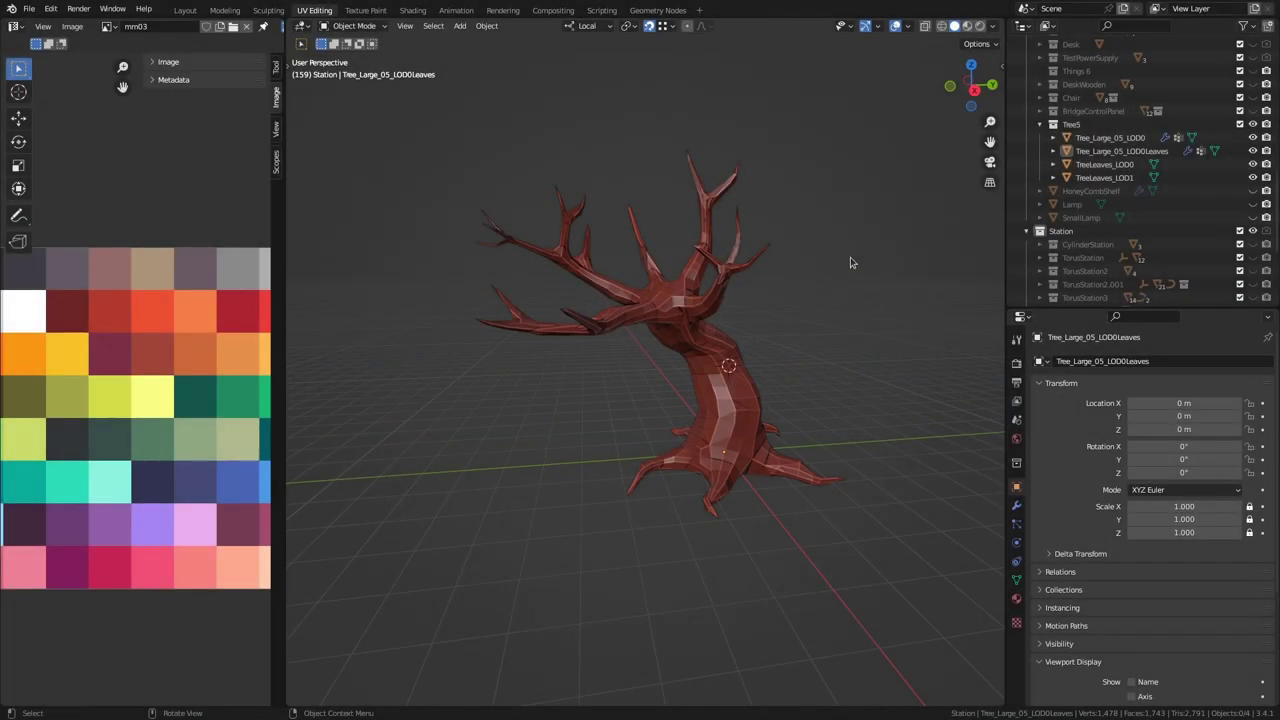
Step: Switch to Blender and examine the Tree_Large_05_LOD0 trunk and the Tree_Large_05_LOD0Leaves branch mesh from several angles
{"action": "middle_click_drag", "start_coordinate": [842, 211], "coordinate": [744, 248]}
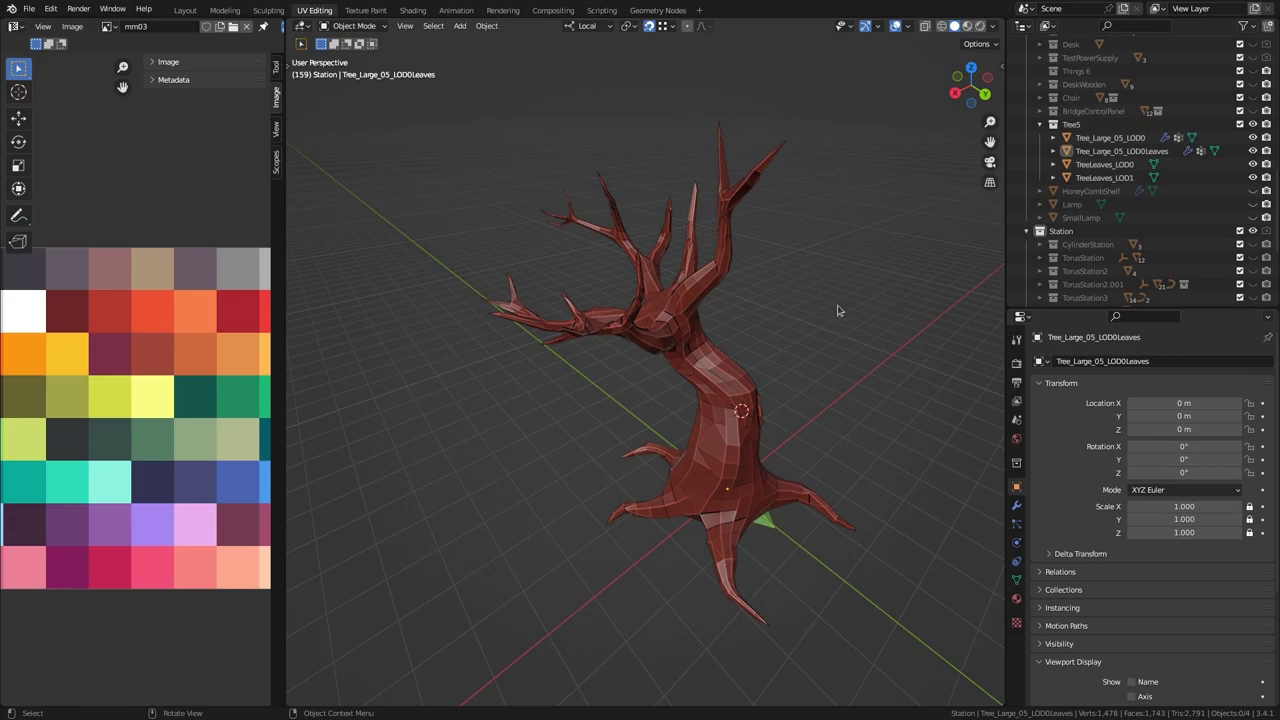
{"action": "middle_click_drag", "start_coordinate": [836, 306], "coordinate": [500, 484]}
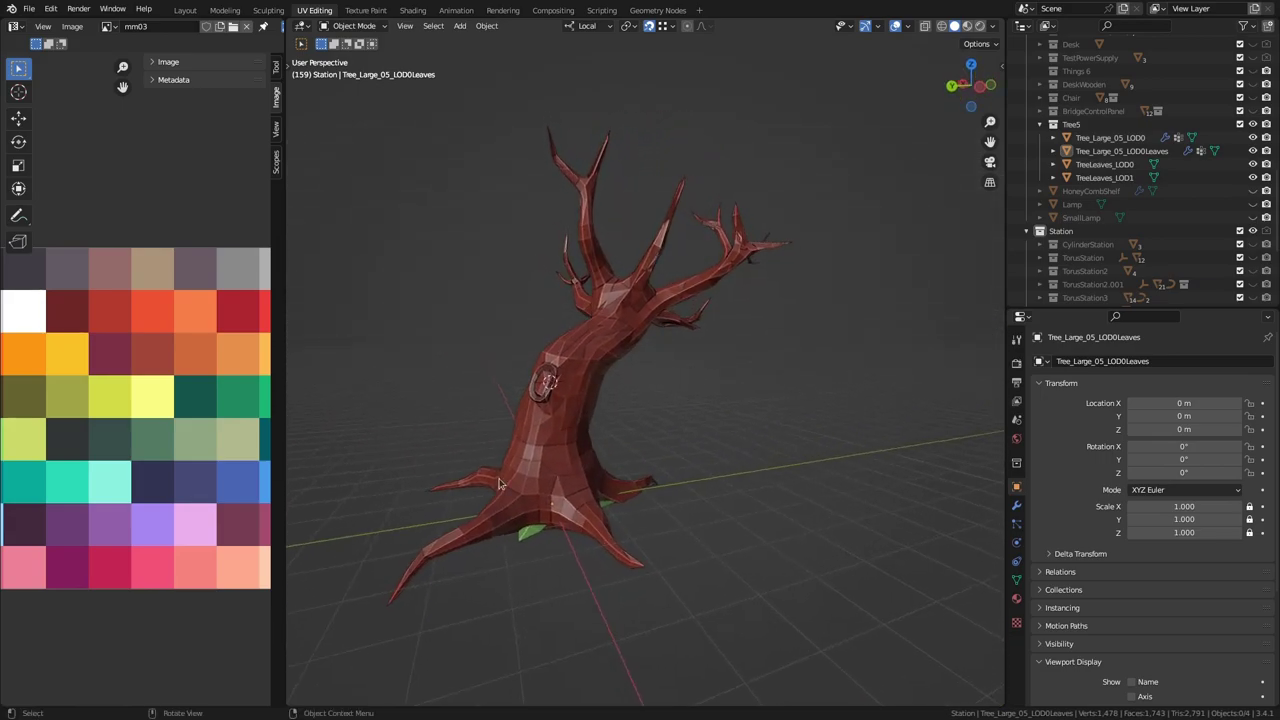
{"action": "left_click", "coordinate": [1105, 137]}
{"action": "middle_click_drag", "start_coordinate": [737, 391], "coordinate": [762, 409]}
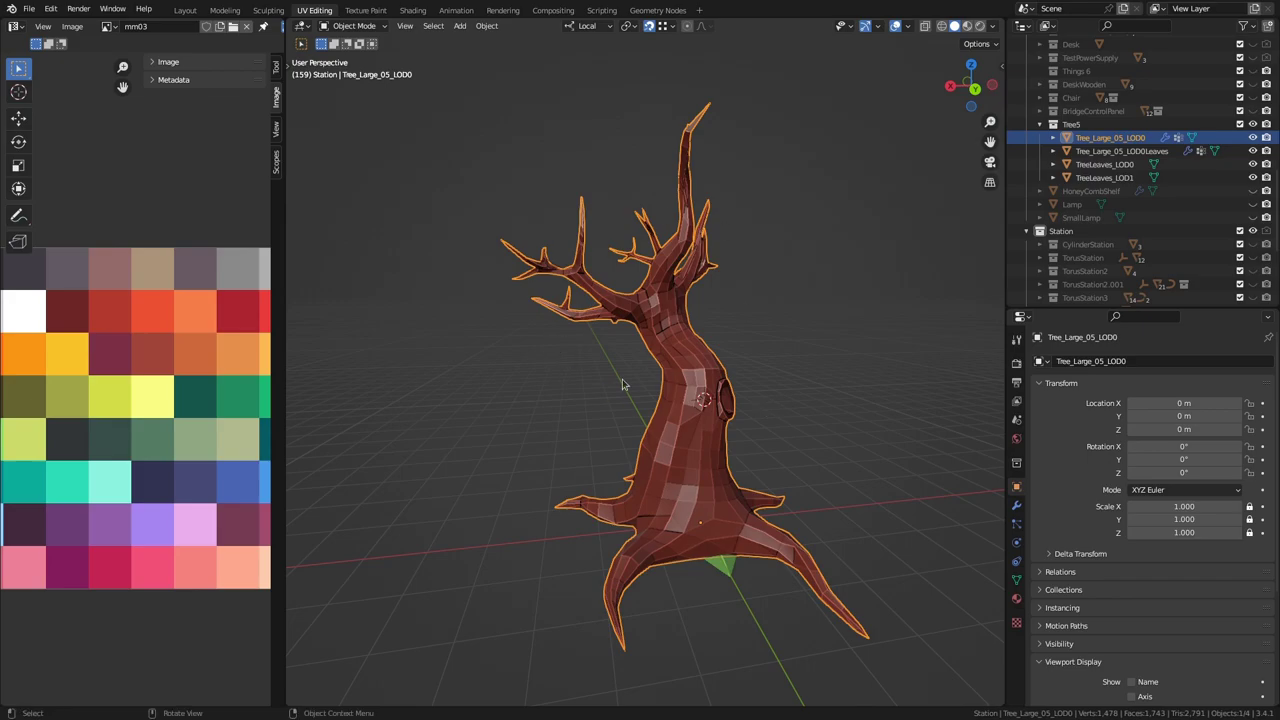
{"action": "left_click", "coordinate": [1119, 150]}
{"action": "middle_click_drag", "start_coordinate": [537, 329], "coordinate": [490, 389]}
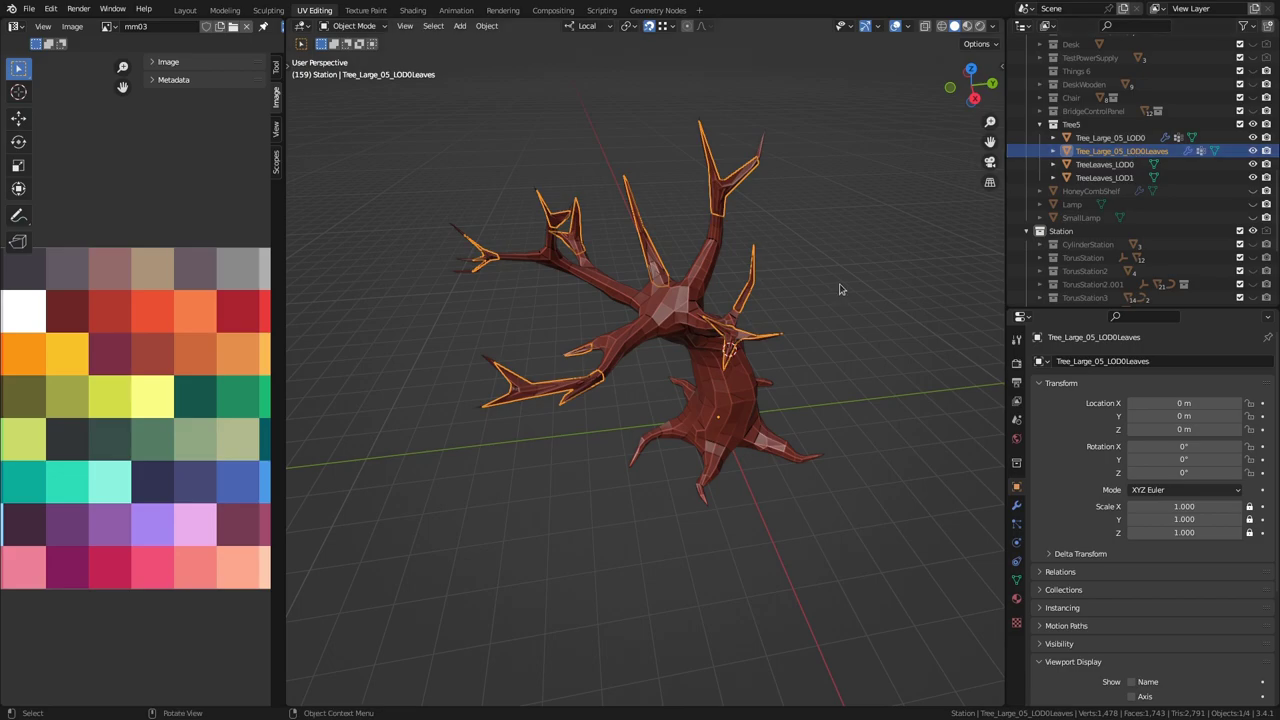
{"action": "middle_click_drag", "start_coordinate": [840, 286], "coordinate": [872, 319]}
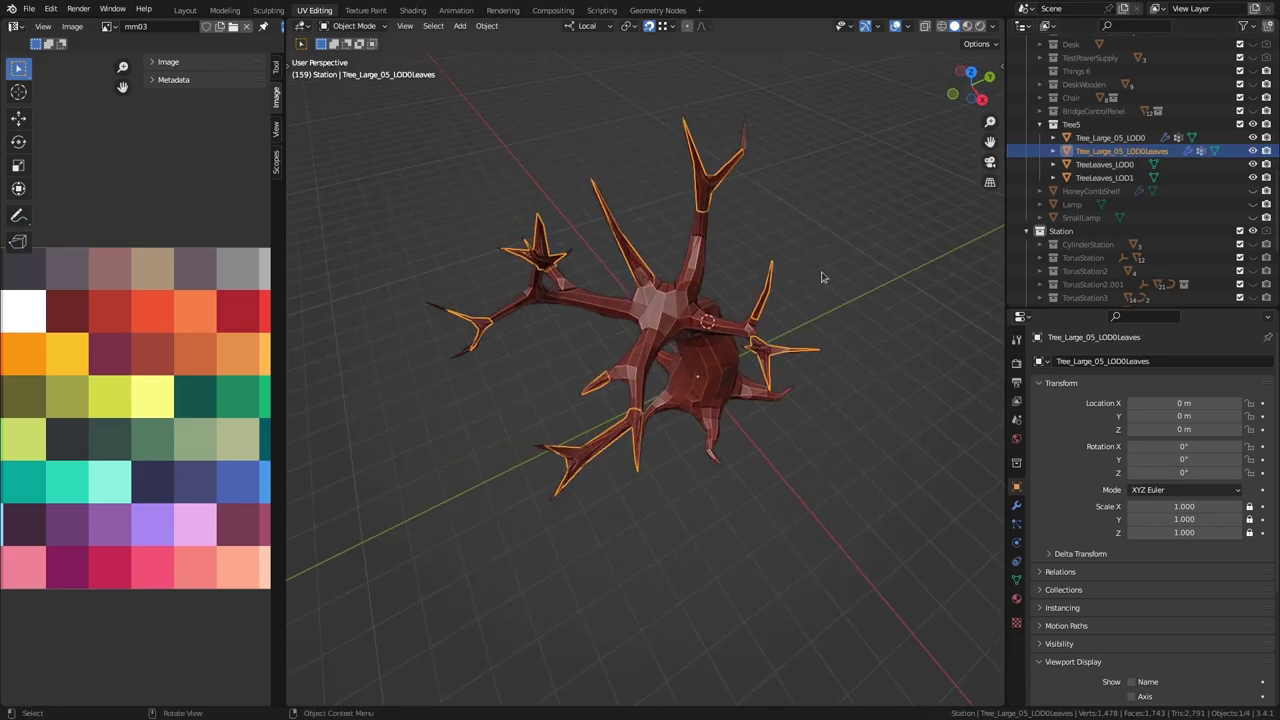
Step: Hide both tree meshes and TreeLeaves_LOD1, and frame the TreeLeaves_LOD0 leaf cluster on its own
{"action": "left_click", "coordinate": [1251, 150]}
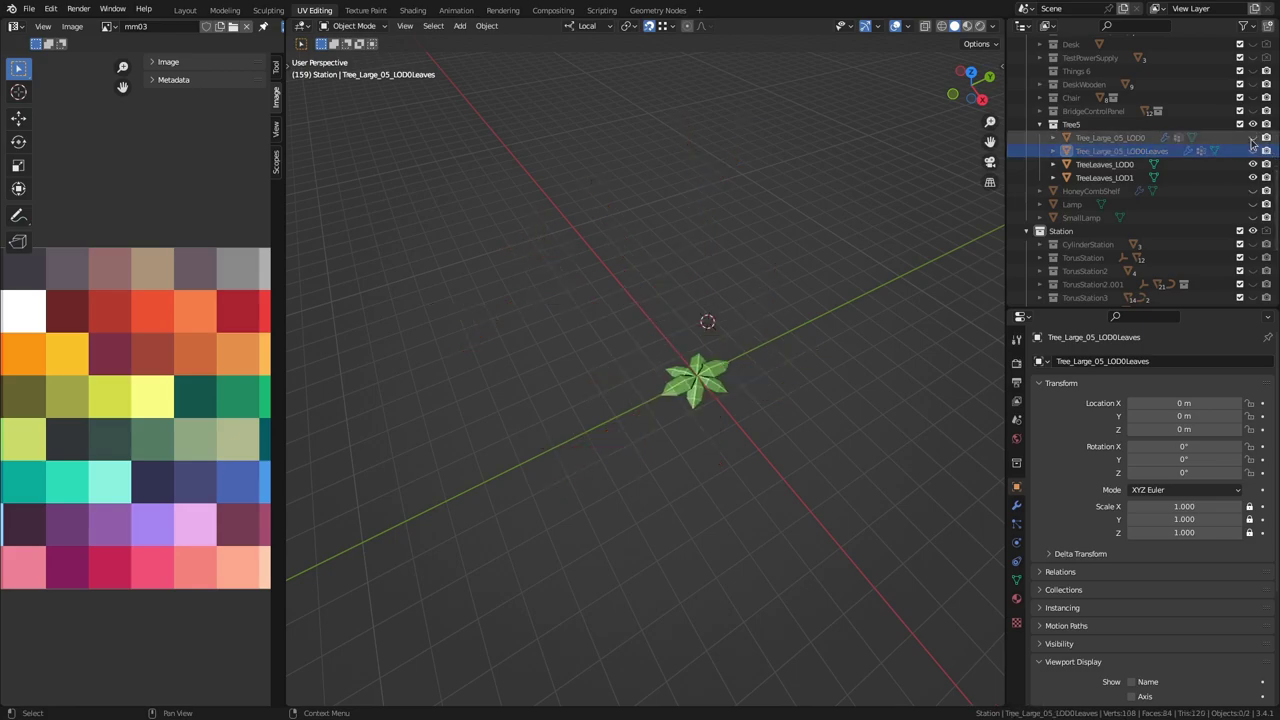
{"action": "scroll", "coordinate": [760, 420], "scroll_direction": "up", "scroll_amount": 3}
{"action": "left_click", "coordinate": [710, 392]}
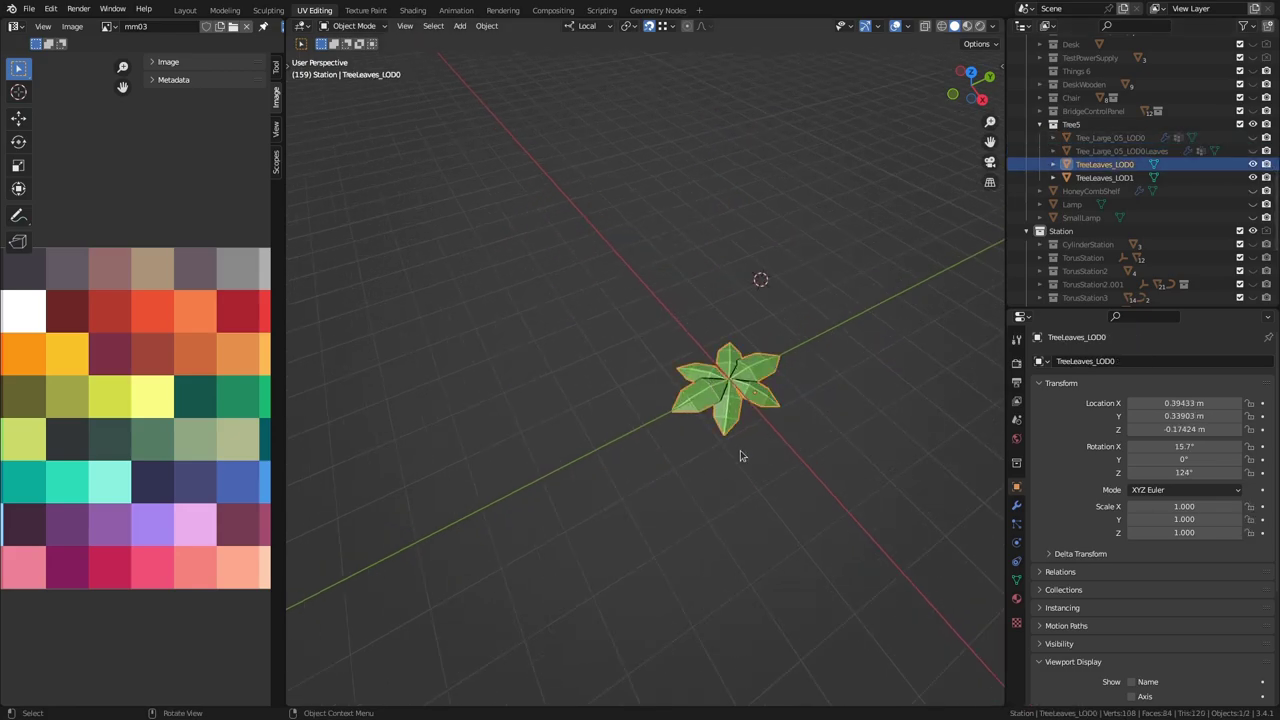
{"action": "left_click", "coordinate": [1252, 177]}
{"action": "middle_click_drag", "start_coordinate": [783, 466], "coordinate": [679, 496]}
{"action": "key", "text": "KP_Decimal"}
{"action": "scroll", "coordinate": [679, 496], "scroll_direction": "down", "scroll_amount": 2}
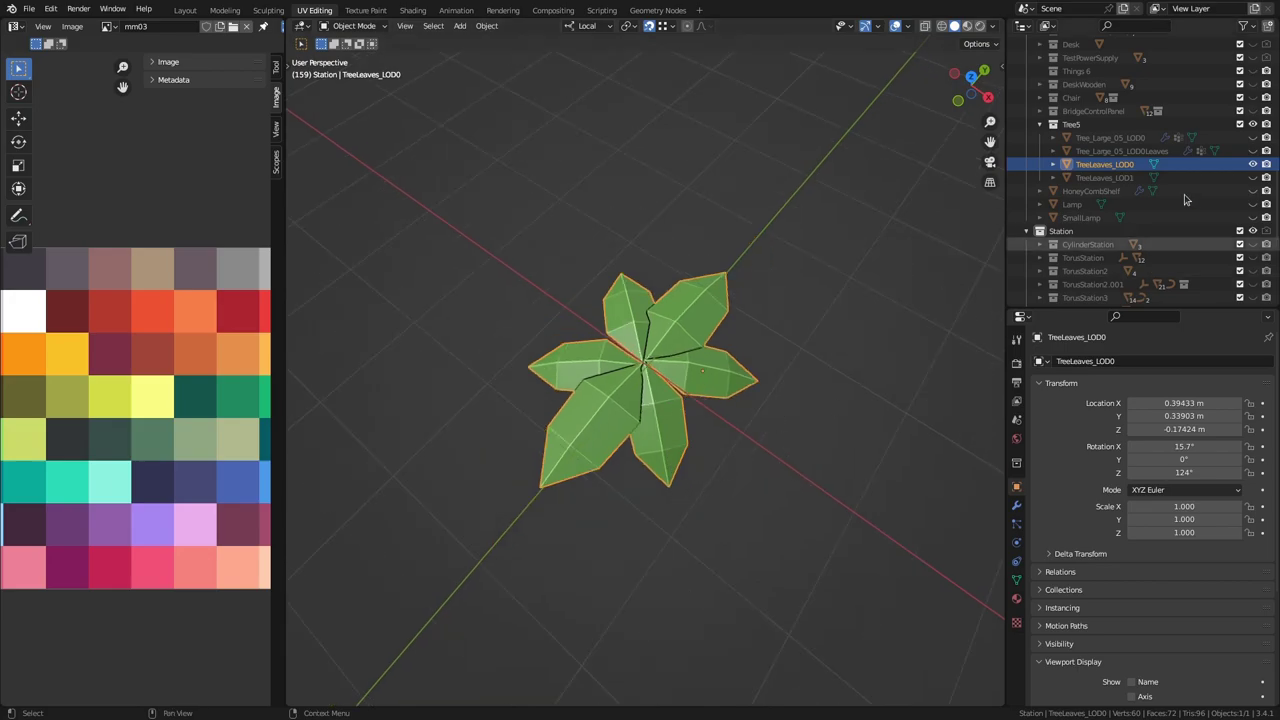
Step: Swap the visibility of TreeLeaves_LOD0 and TreeLeaves_LOD1 to compare the detailed leaf cluster with the simplified one
{"action": "left_click", "coordinate": [1254, 165]}
{"action": "left_click", "coordinate": [1253, 178]}
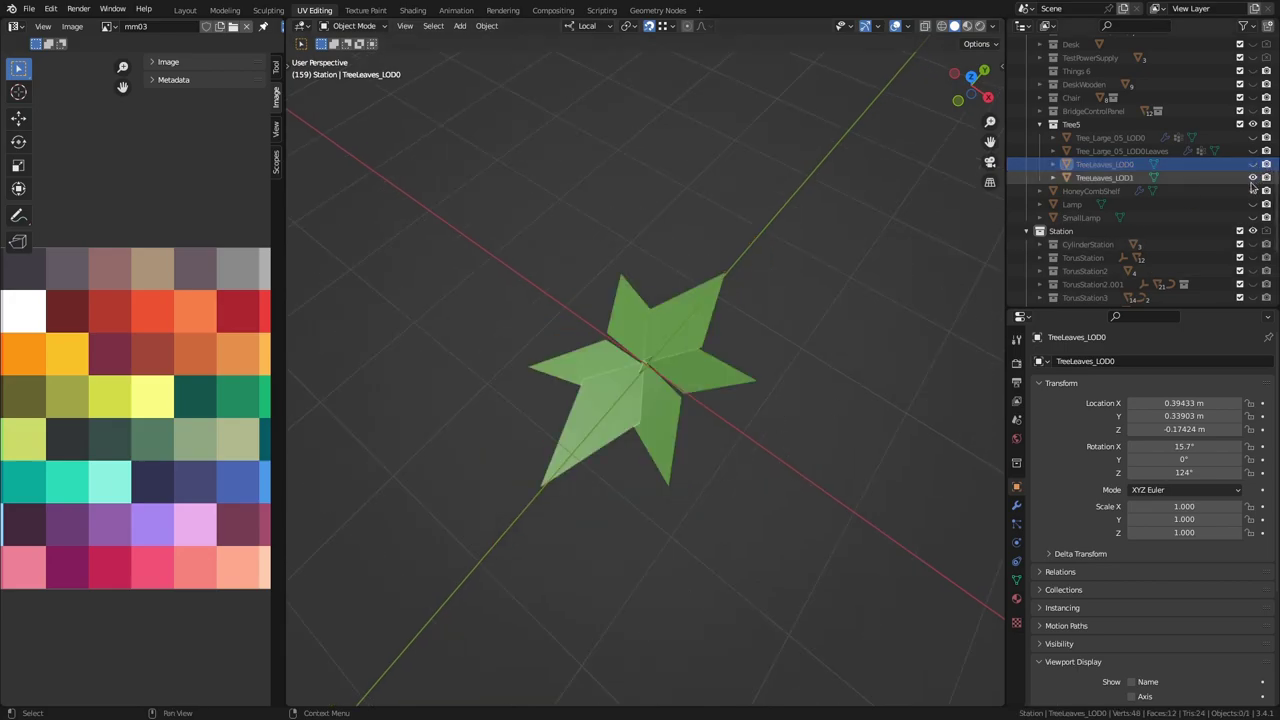
{"action": "left_click", "coordinate": [622, 380]}
{"action": "left_click", "coordinate": [704, 486]}
{"action": "mouse_move", "coordinate": [704, 486]}
{"action": "middle_mouse_down"}
{"action": "mouse_move", "coordinate": [646, 83]}
{"action": "mouse_move", "coordinate": [629, 211]}
{"action": "mouse_move", "coordinate": [710, 421]}
{"action": "mouse_move", "coordinate": [688, 494]}
{"action": "middle_mouse_up"}
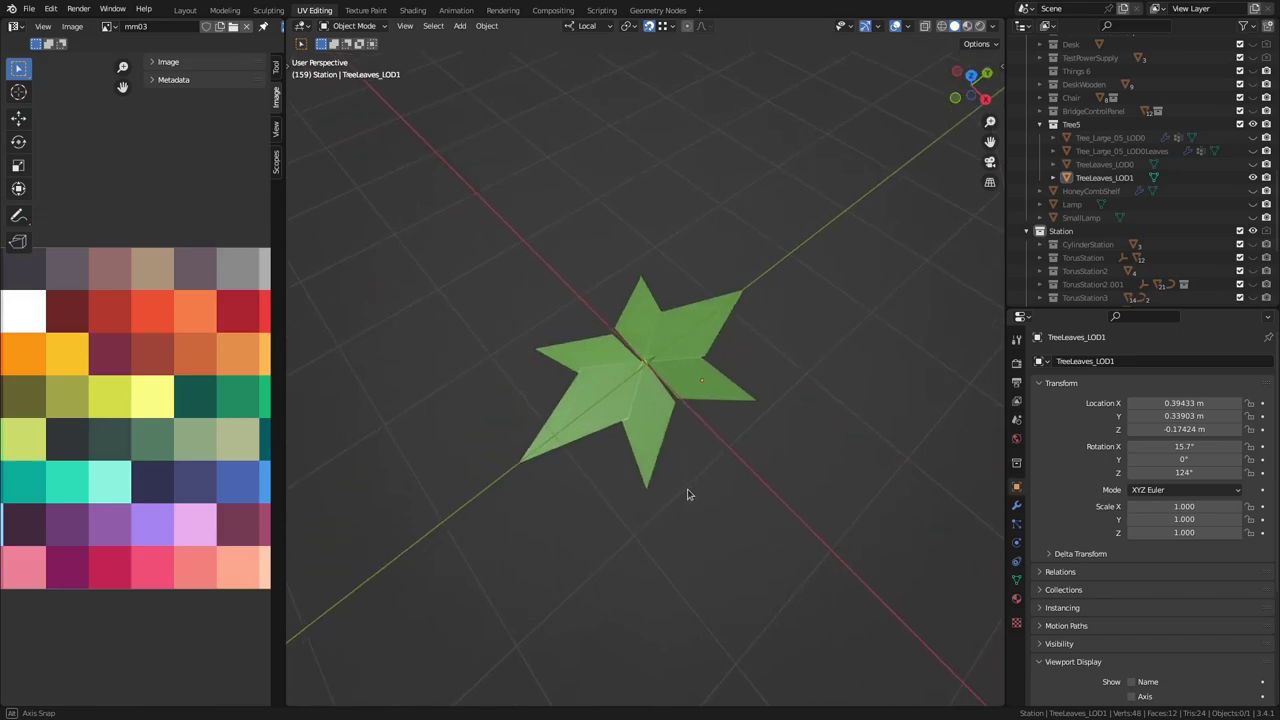
{"action": "left_click", "coordinate": [1253, 165]}
{"action": "left_click", "coordinate": [1253, 165]}
{"action": "left_click", "coordinate": [1252, 165]}
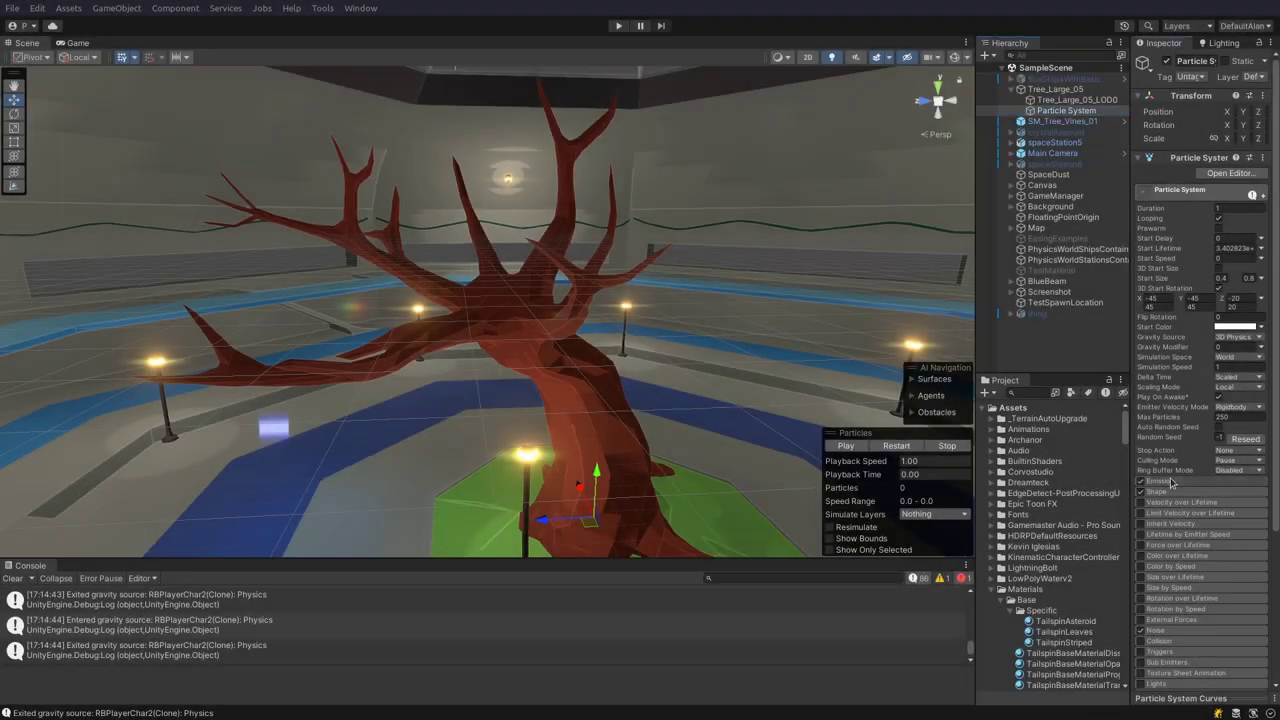
Step: Switch to Unity, expand the tree particle system's Emission and Shape modules, and locate the mesh asset used as the emitter shape
{"action": "left_click", "coordinate": [1172, 482]}
{"action": "scroll", "coordinate": [1170, 490], "scroll_direction": "down", "scroll_amount": 3}
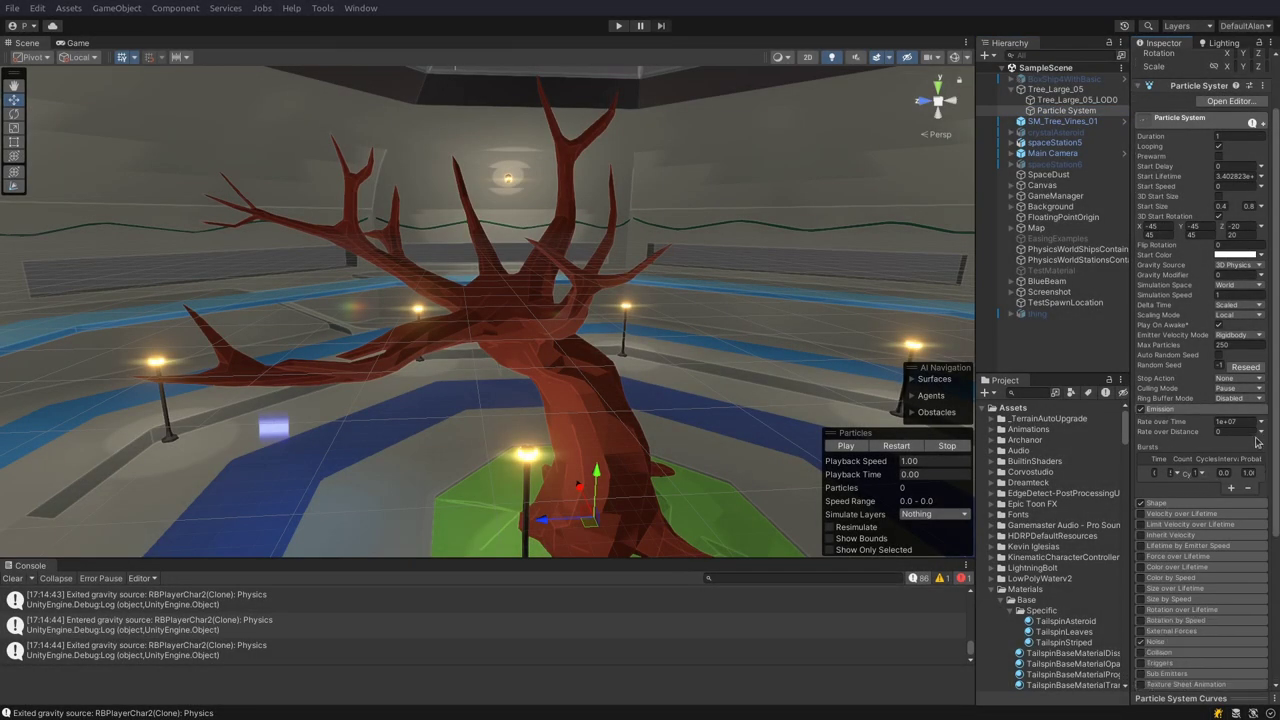
{"action": "left_click", "coordinate": [1188, 501]}
{"action": "scroll", "coordinate": [1187, 503], "scroll_direction": "down", "scroll_amount": 2}
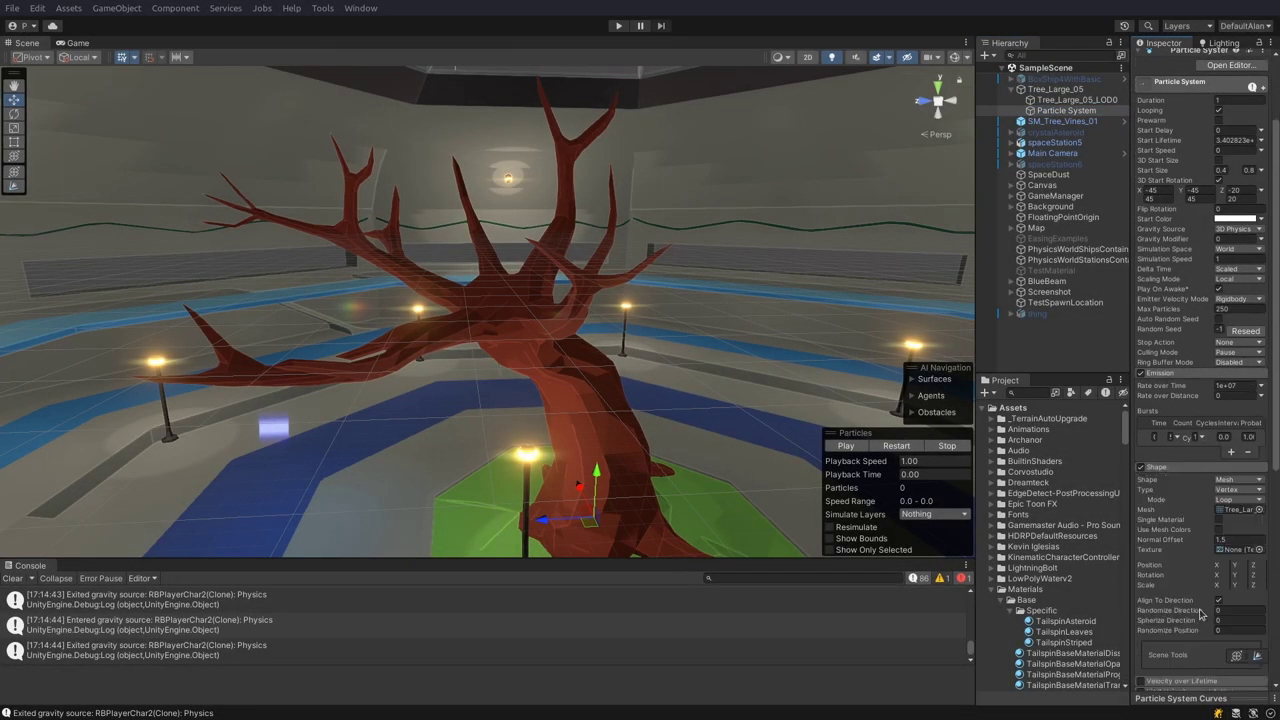
{"action": "left_click", "coordinate": [1230, 510]}
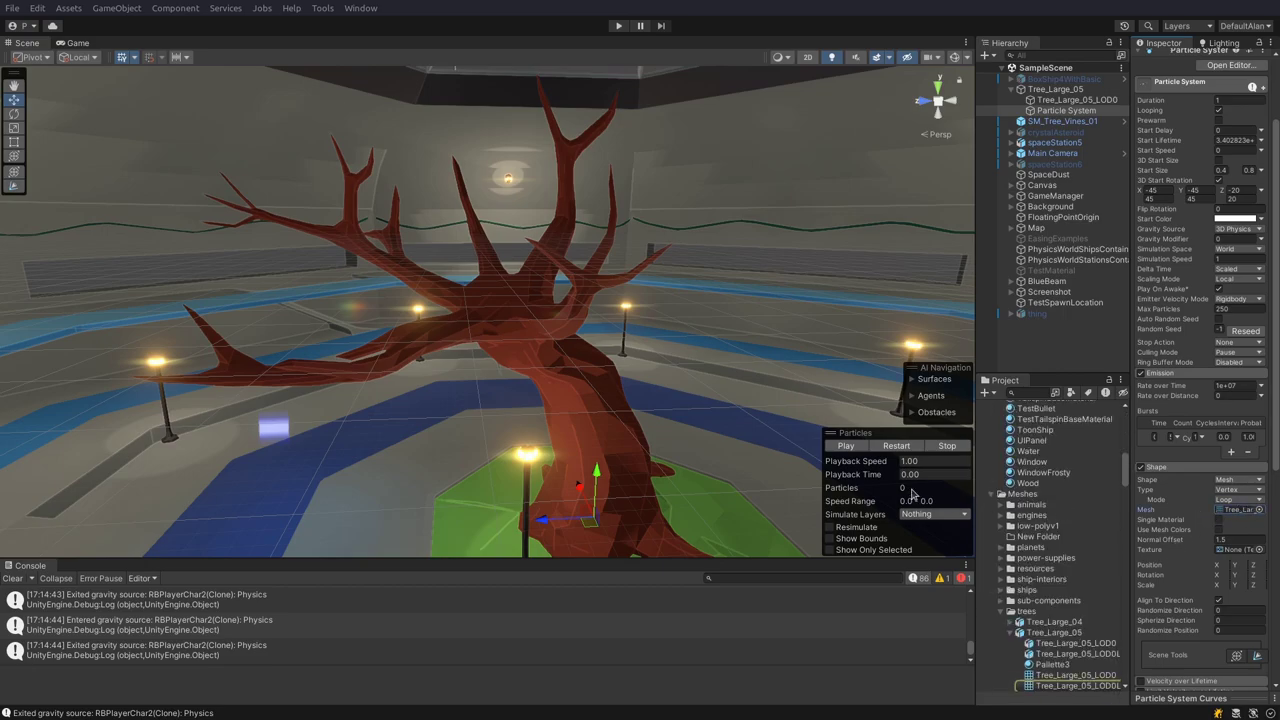
Step: Restart the tree's leaf particle preview and widen the particle settings to examine the start lifetime, size, rotation and emission values
{"action": "left_click", "coordinate": [895, 447]}
{"action": "scroll", "coordinate": [503, 372], "scroll_direction": "down", "scroll_amount": 4}
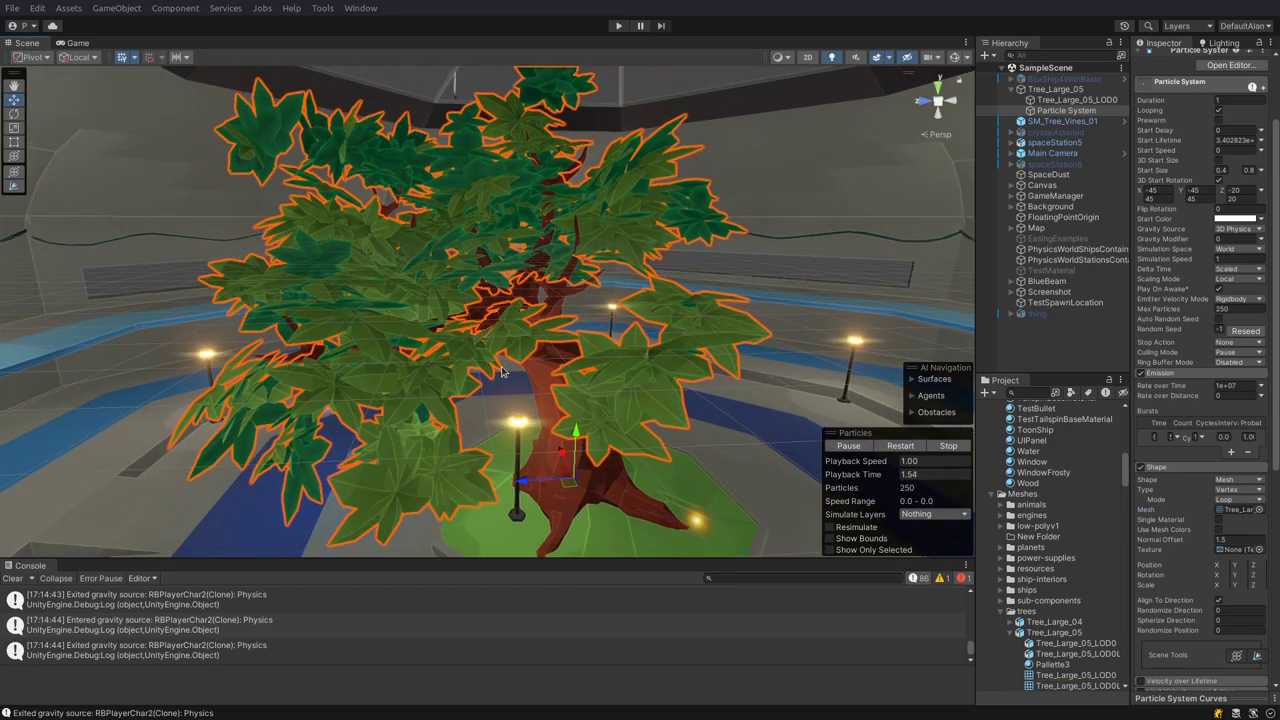
{"action": "scroll", "coordinate": [1196, 318], "scroll_direction": "up", "scroll_amount": 3}
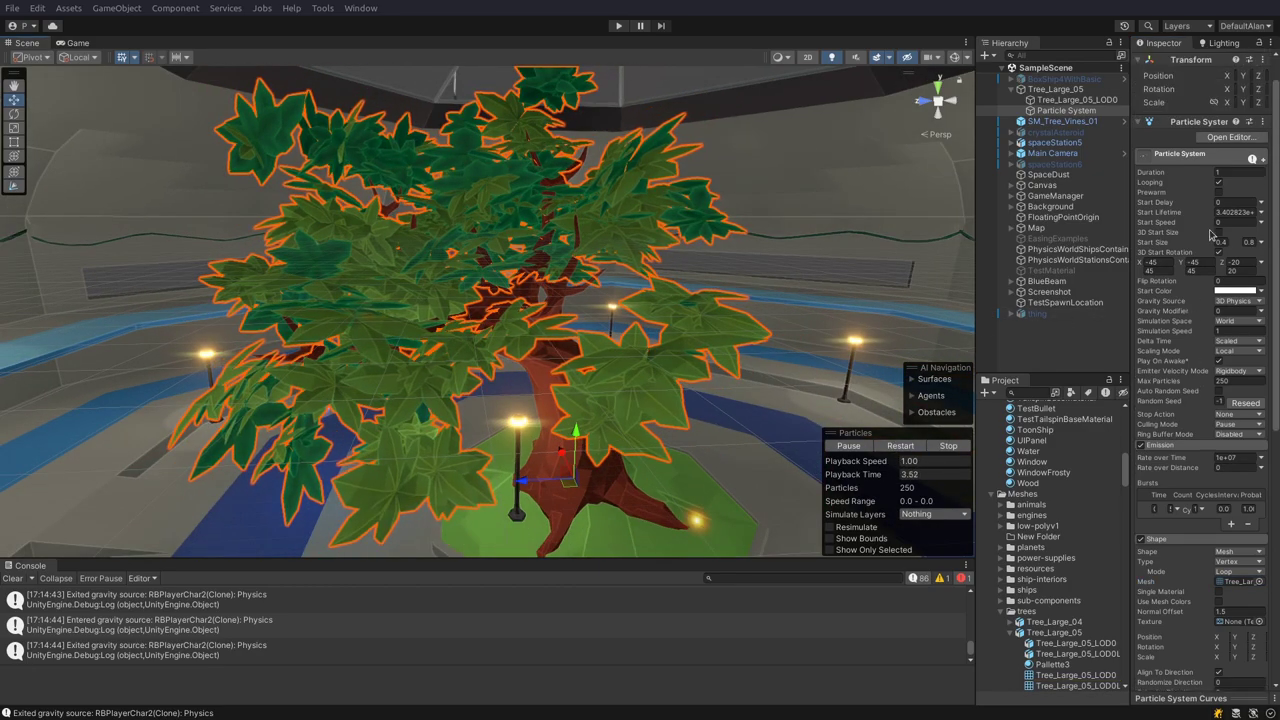
{"action": "left_click_drag", "start_coordinate": [1131, 236], "coordinate": [1083, 225]}
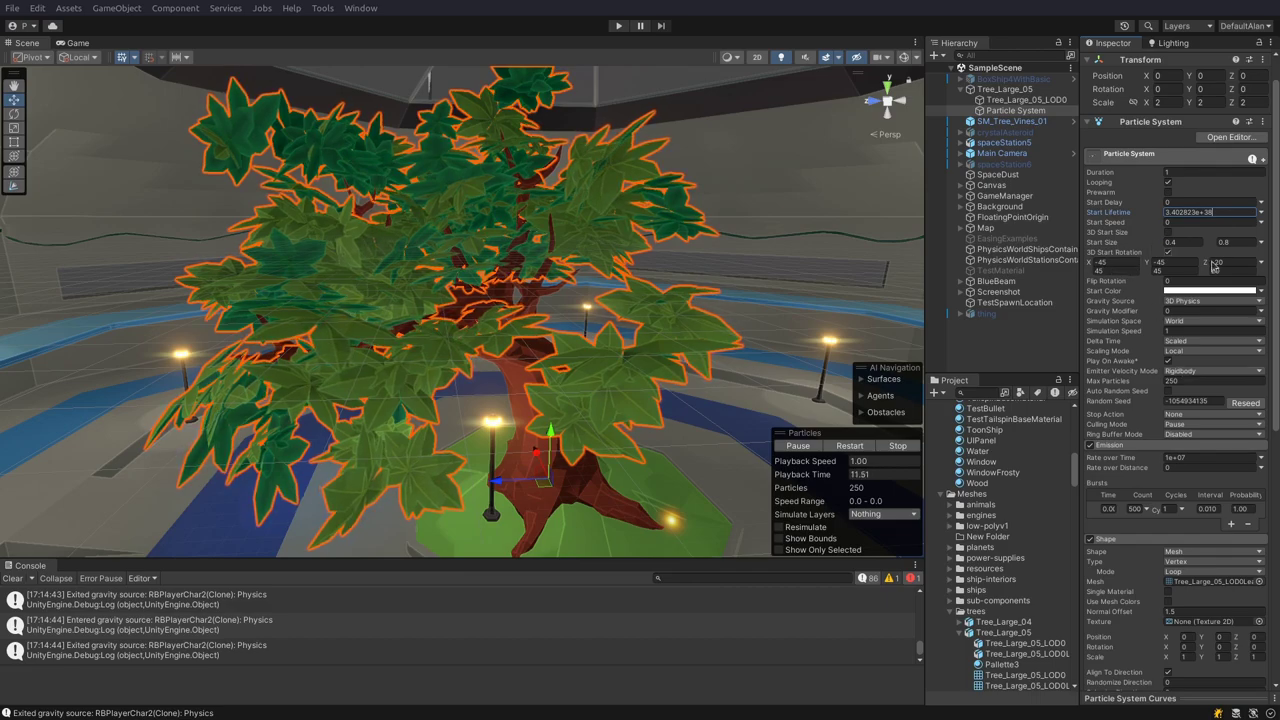
{"action": "scroll", "coordinate": [1131, 383], "scroll_direction": "down", "scroll_amount": 3}
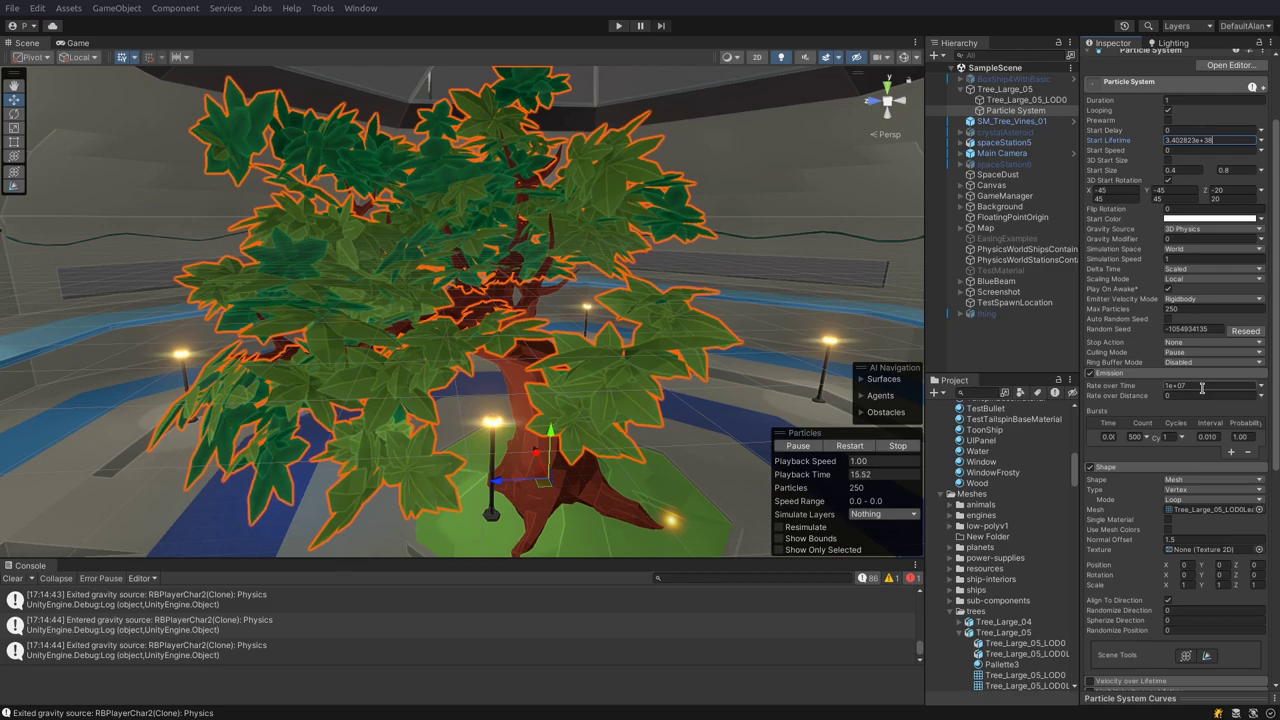
Step: Collapse the Emission and Shape modules and expand Noise to examine how its rotation amount sways the leaves
{"action": "left_click", "coordinate": [1126, 374]}
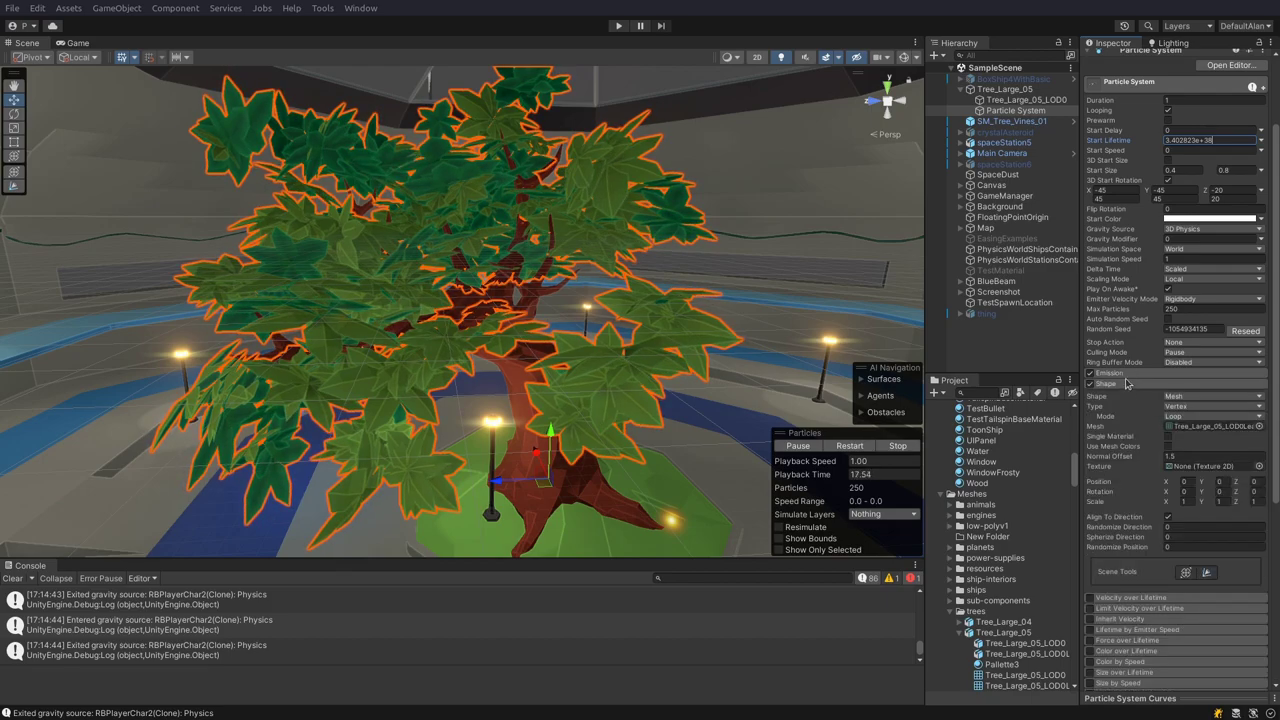
{"action": "left_click", "coordinate": [1122, 385]}
{"action": "left_click", "coordinate": [1103, 522]}
{"action": "scroll", "coordinate": [1110, 540], "scroll_direction": "down", "scroll_amount": 6}
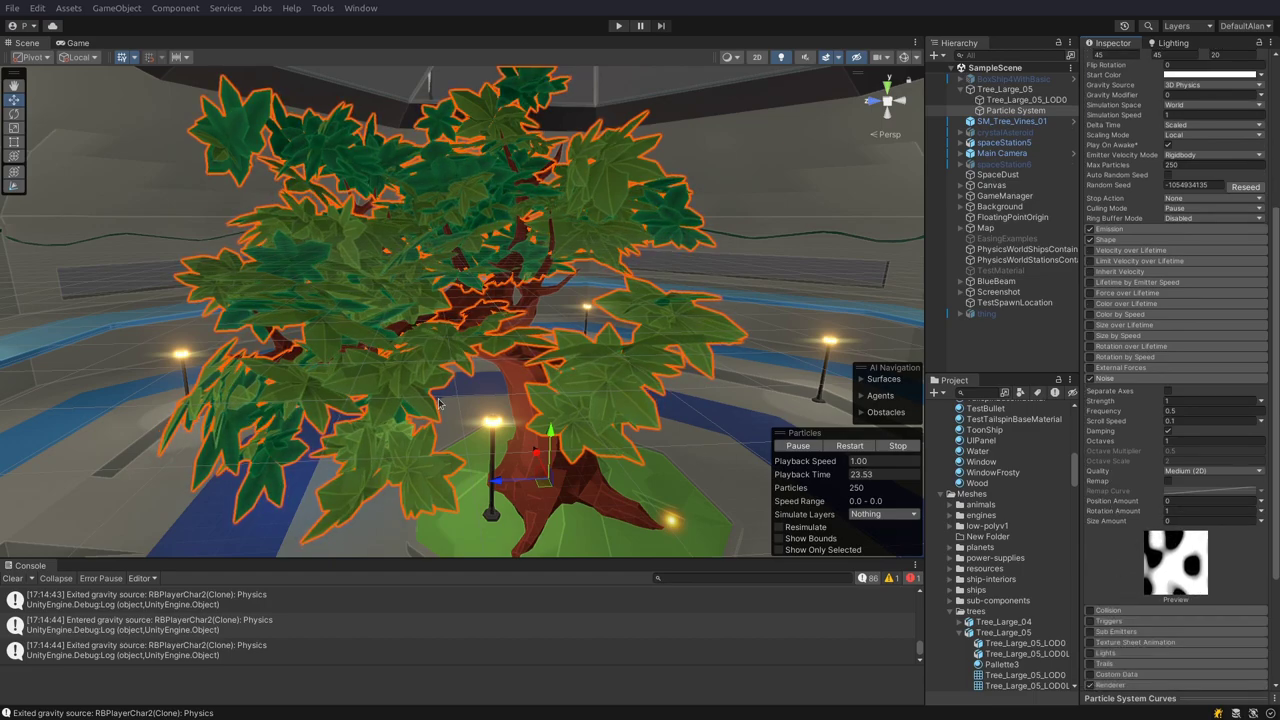
{"action": "scroll", "coordinate": [1200, 540], "scroll_direction": "down", "scroll_amount": 7}
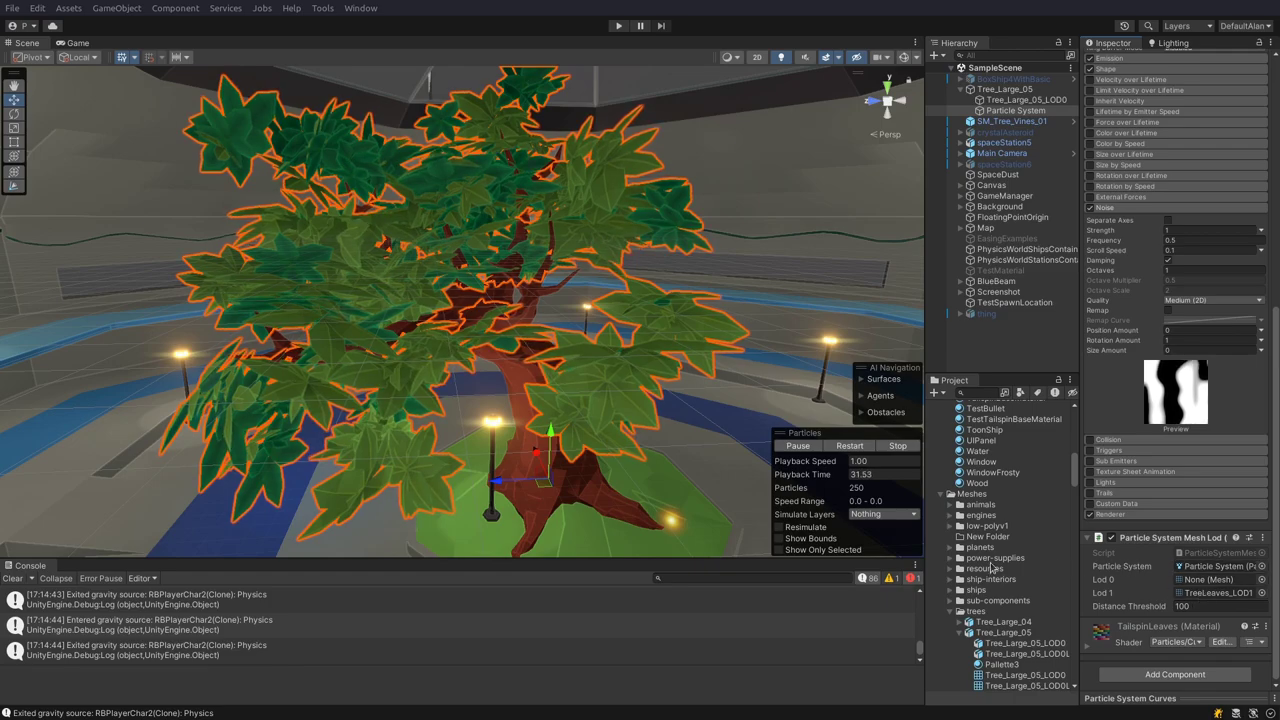
Step: Collapse the Particle System Mesh Lod component and expand the Renderer module to examine the leaf mesh, material and GPU instancing settings
{"action": "left_click", "coordinate": [1148, 539]}
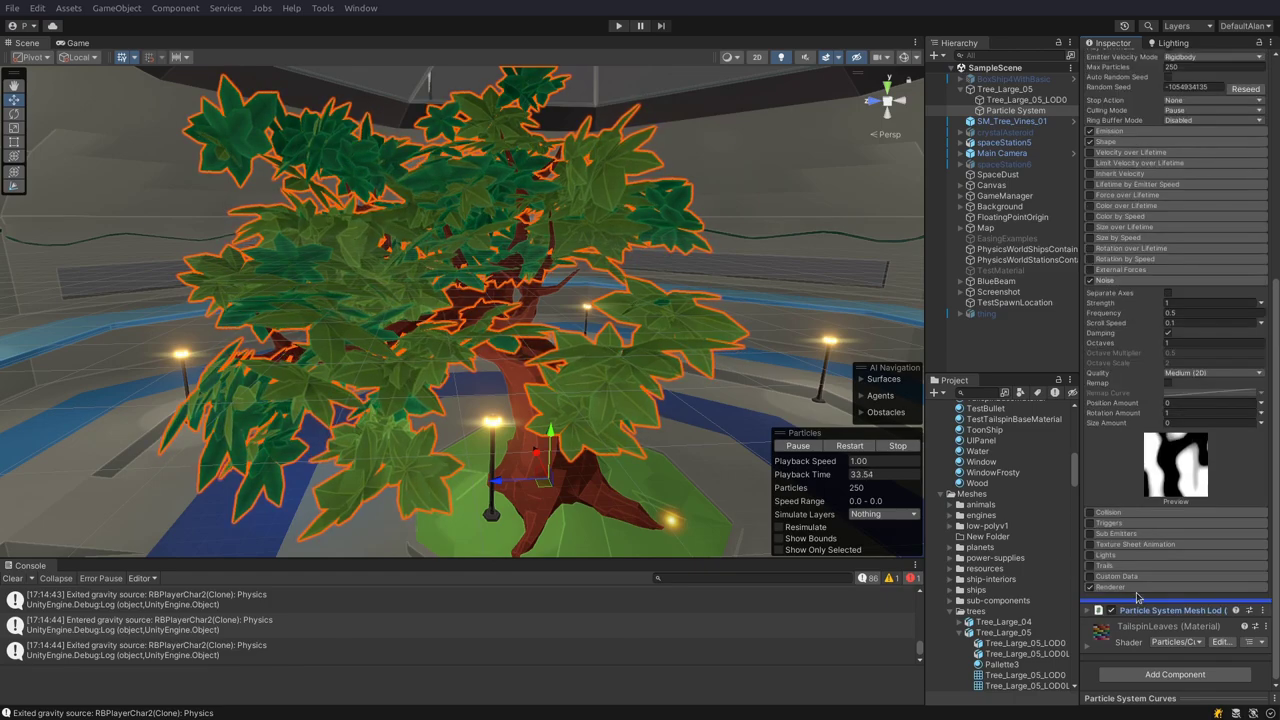
{"action": "left_click", "coordinate": [1110, 587]}
{"action": "scroll", "coordinate": [1275, 612], "scroll_direction": "down", "scroll_amount": 5}
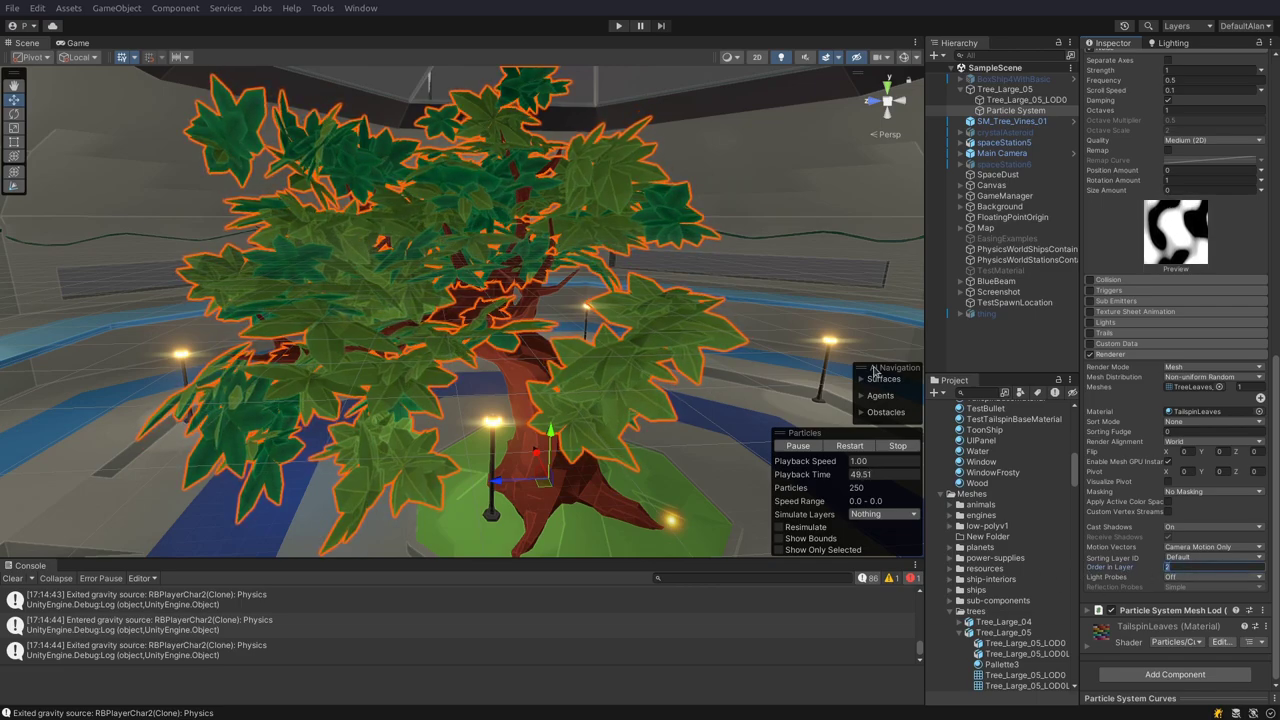
Step: Select all the Greenery particle systems under spaceStation5 and examine their Renderer settings, including mesh GPU instancing
{"action": "left_click", "coordinate": [959, 143]}
{"action": "scroll", "coordinate": [1015, 245], "scroll_direction": "down", "scroll_amount": 5}
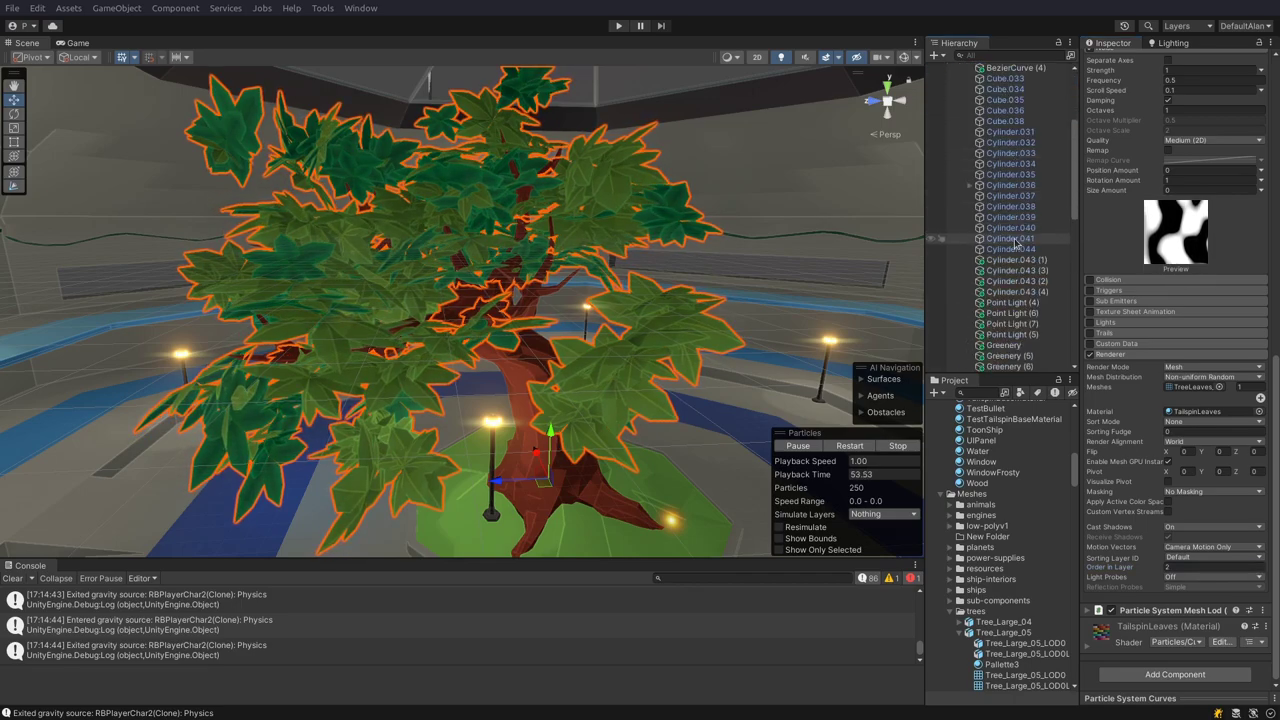
{"action": "scroll", "coordinate": [1015, 245], "scroll_direction": "down", "scroll_amount": 4}
{"action": "left_click", "coordinate": [1022, 147]}
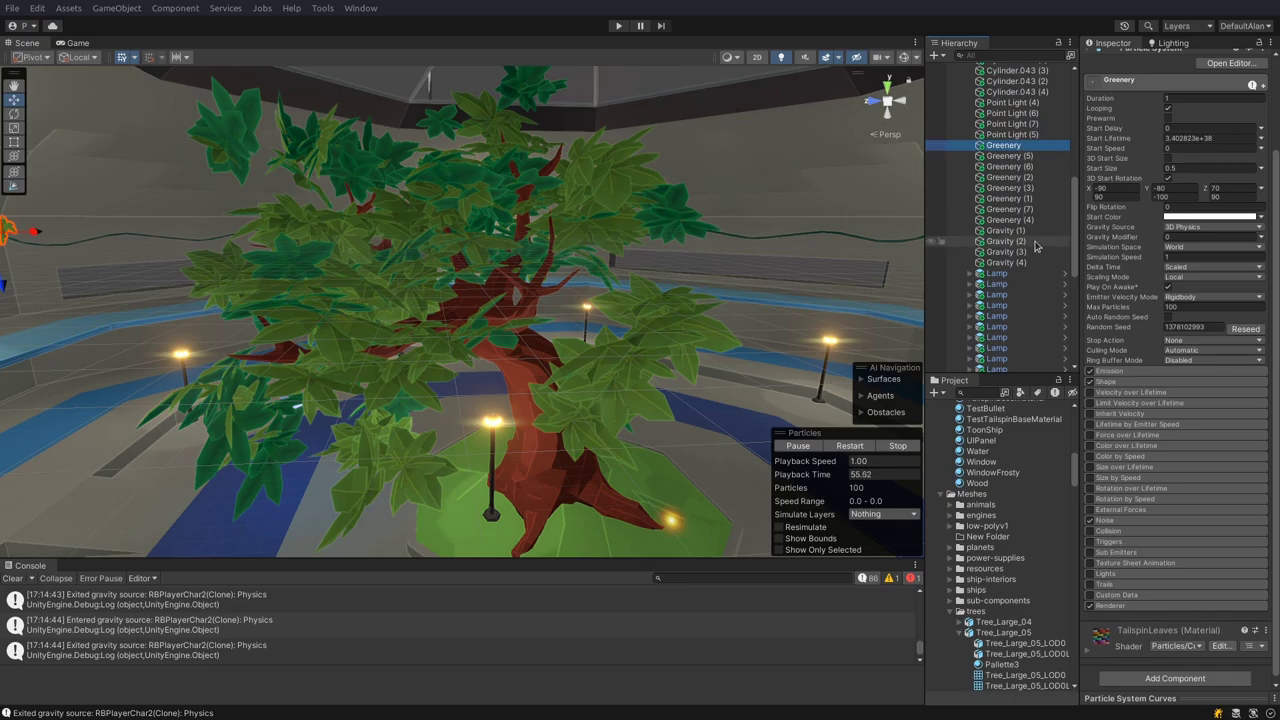
{"action": "left_click", "coordinate": [1030, 220], "text": "shift"}
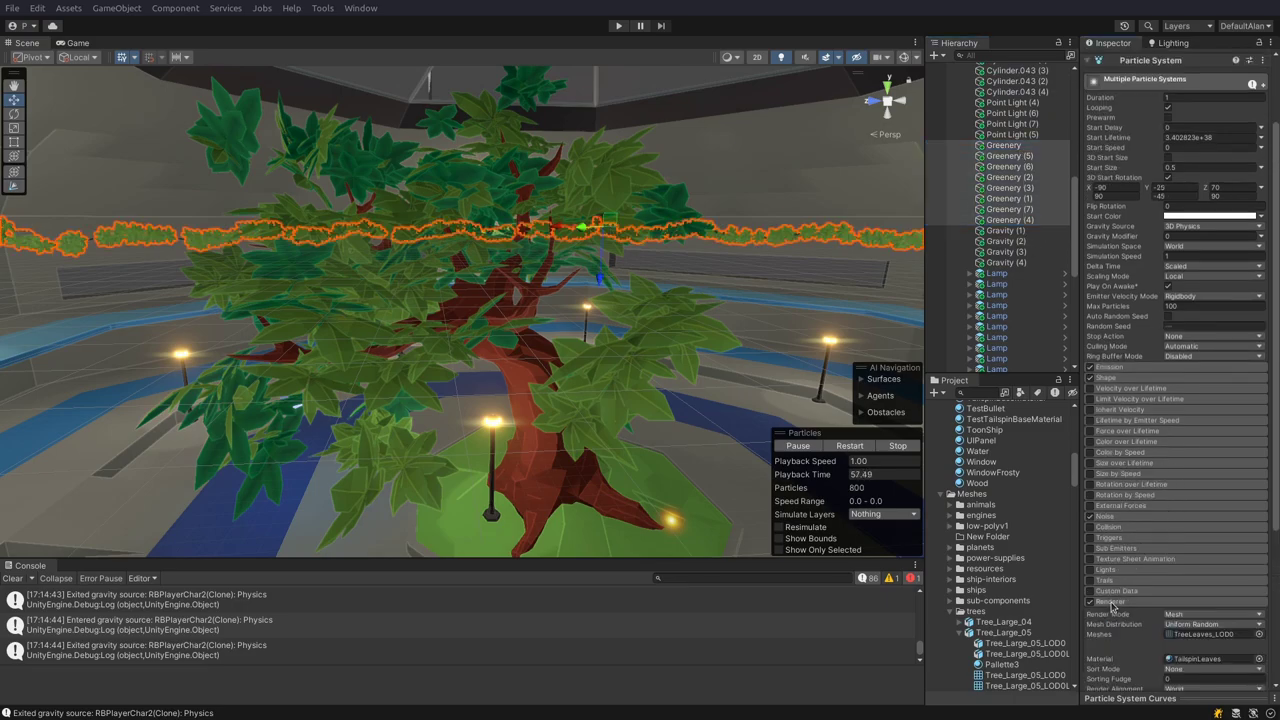
{"action": "scroll", "coordinate": [1112, 606], "scroll_direction": "down", "scroll_amount": 3}
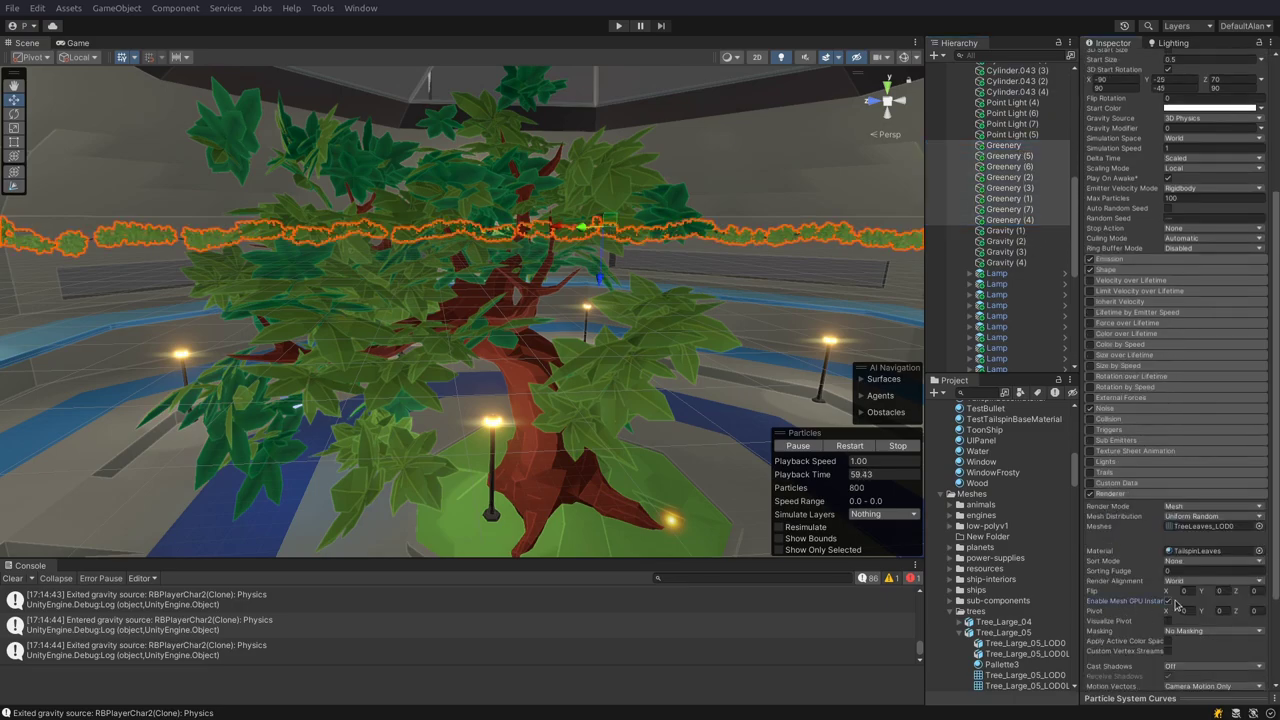
Step: Start play mode and walk the character around the leafy tree, viewing the tree and the vines along the station walls
{"action": "left_click", "coordinate": [617, 28]}
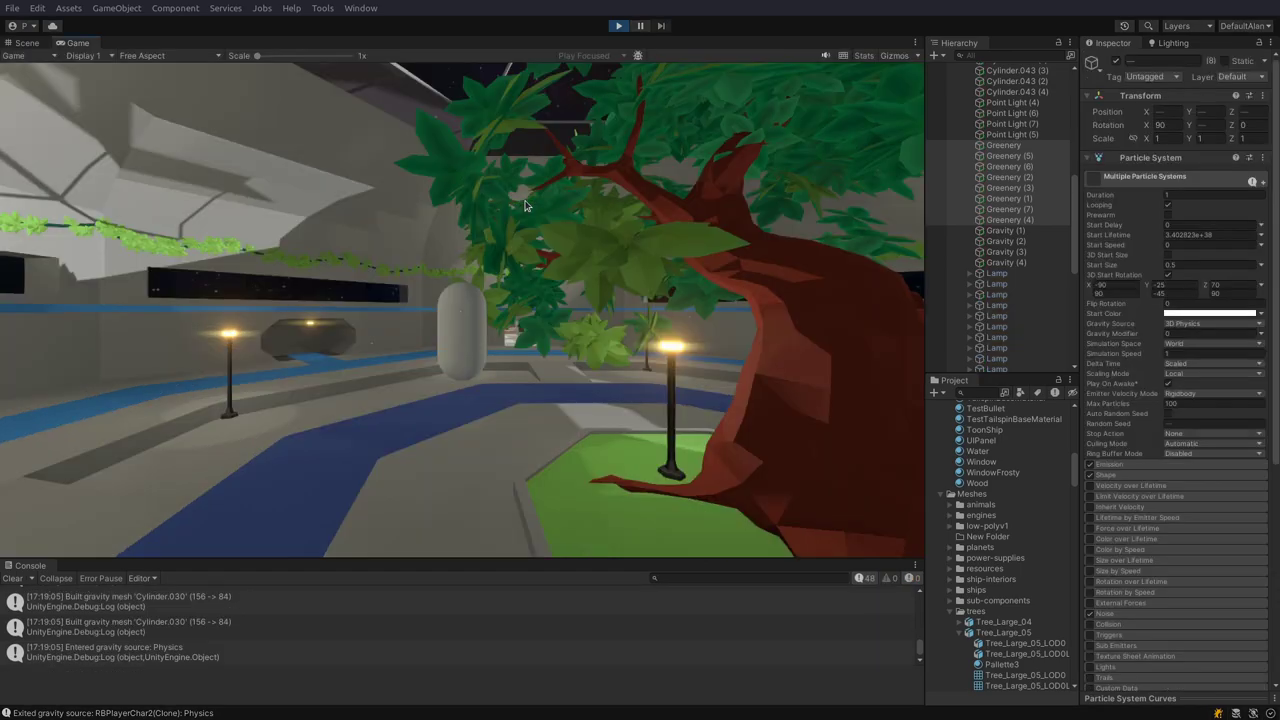
{"action": "left_click", "coordinate": [525, 205]}
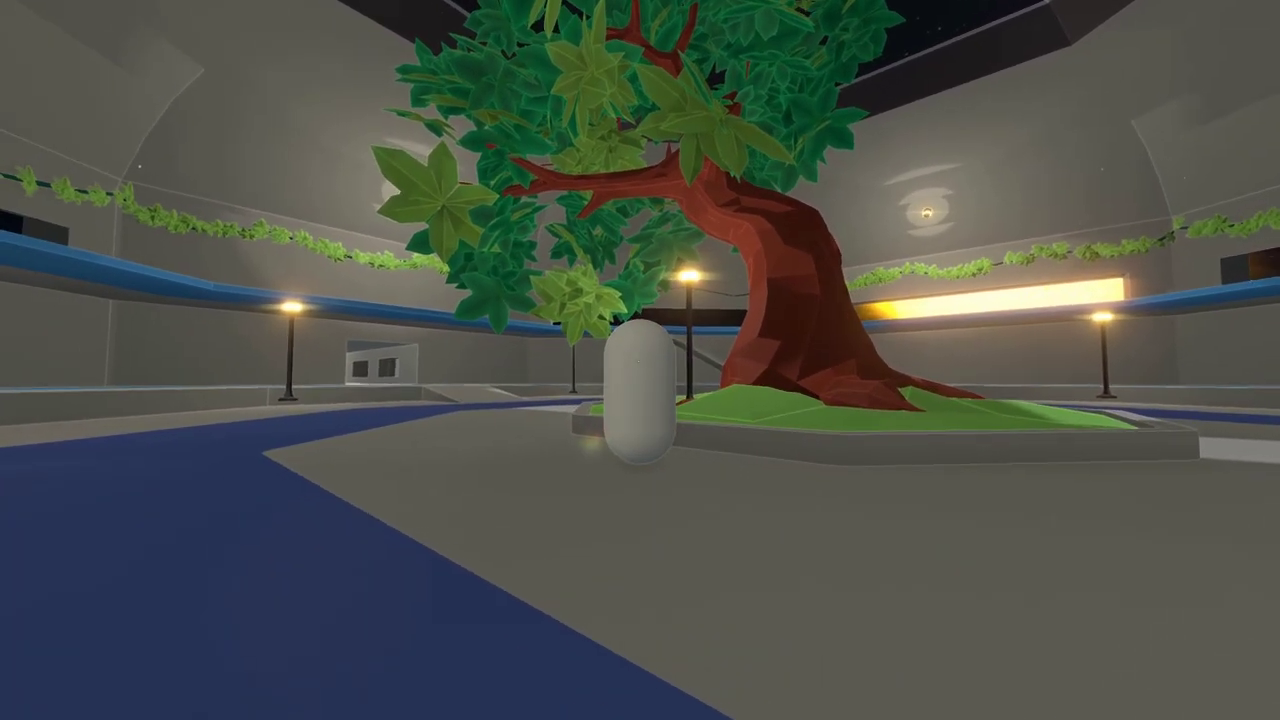
{"action": "key", "text": "a"}
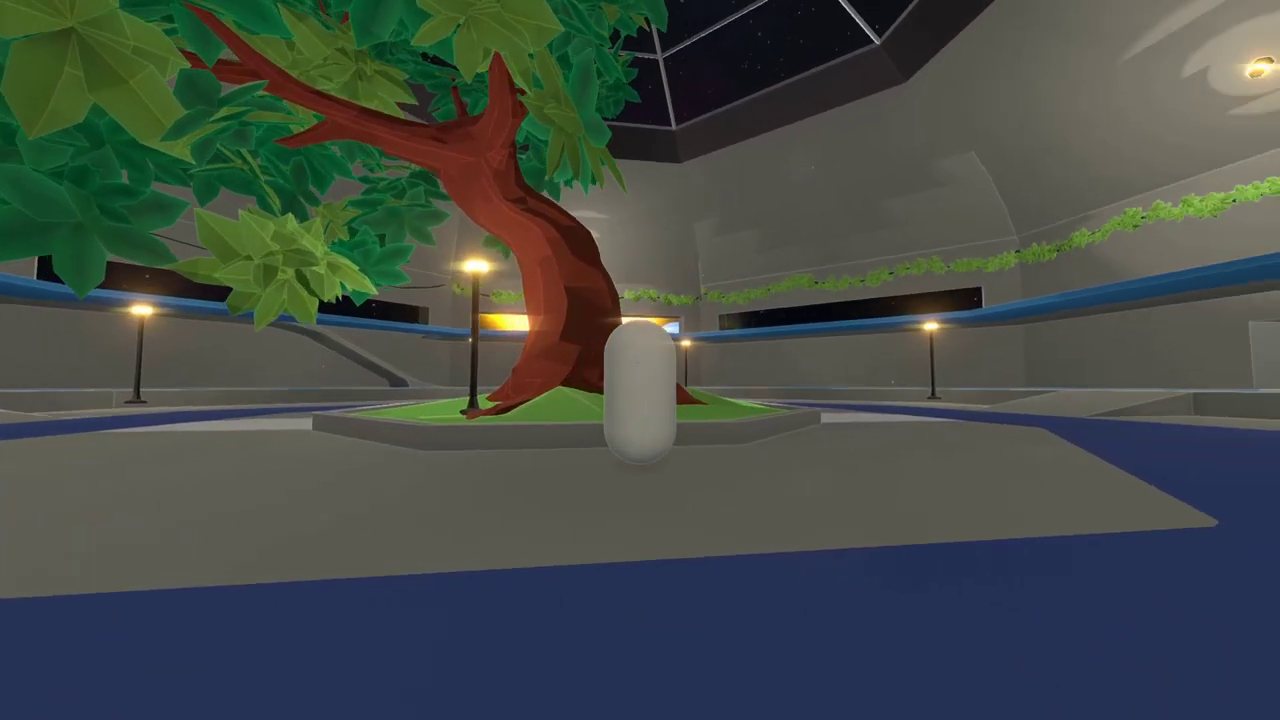
{"action": "key", "text": "a"}
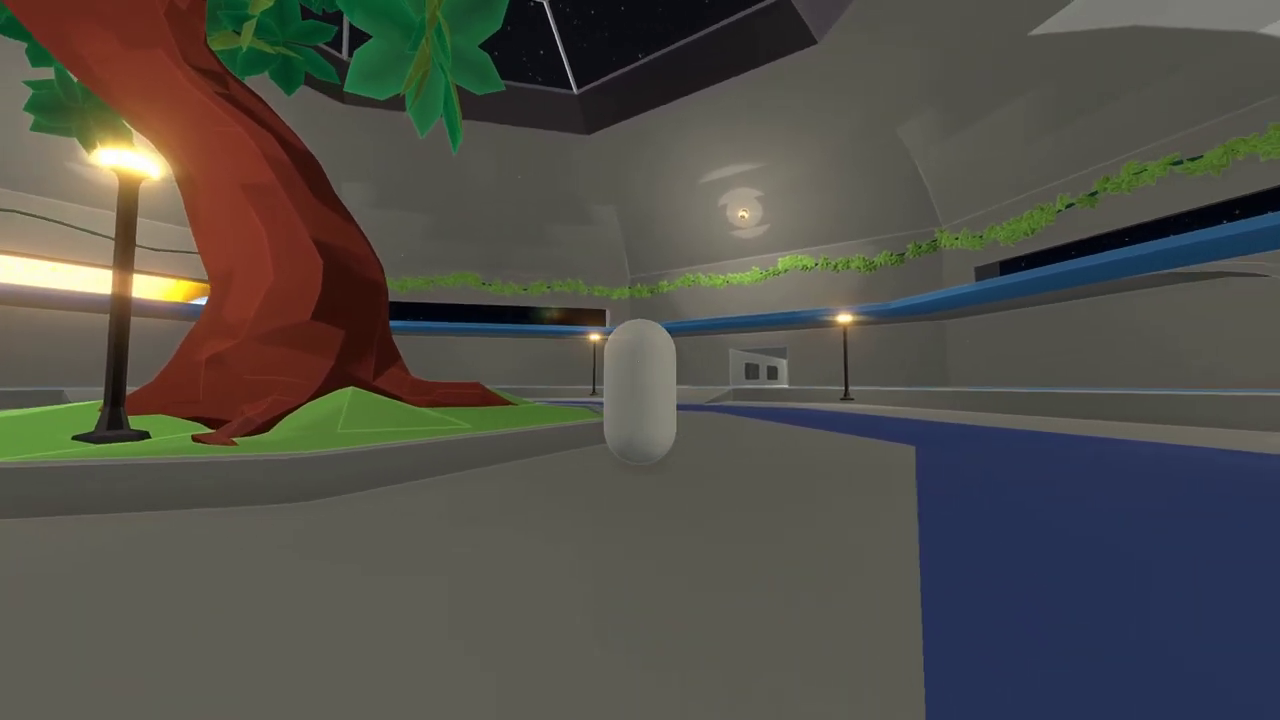
{"action": "key", "text": "a"}
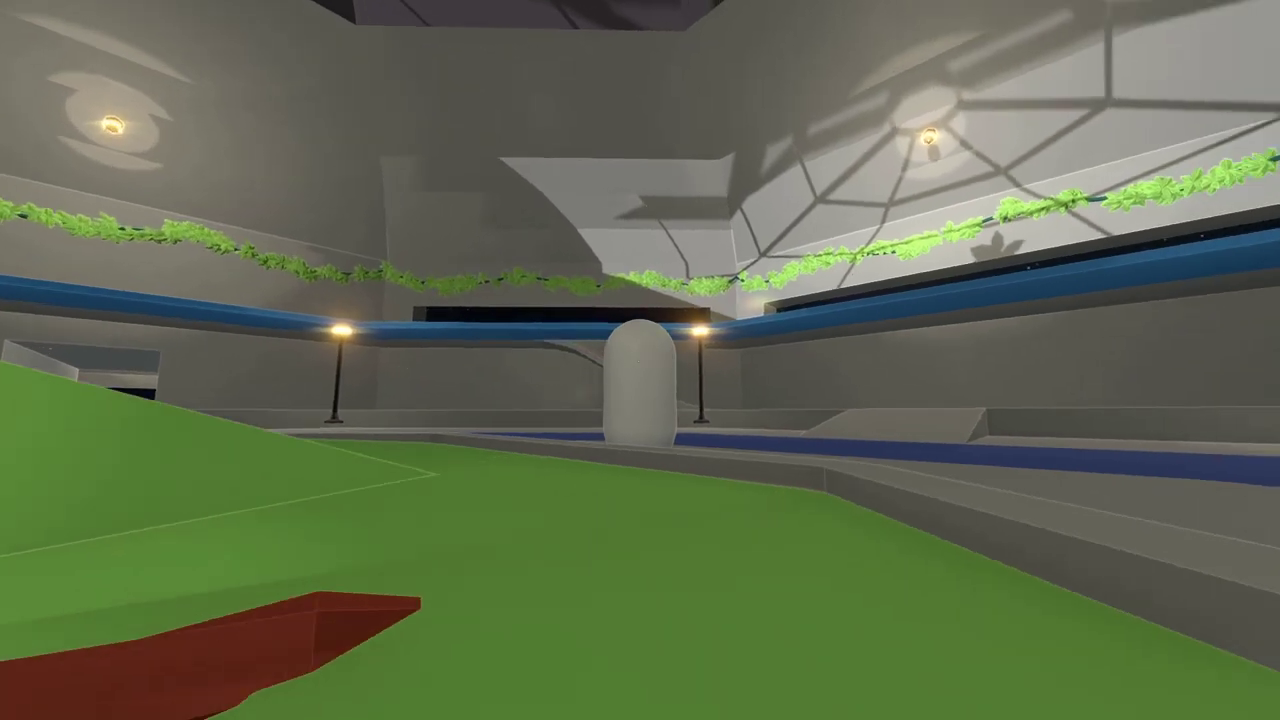
Step: Walk the character off the grass mound to the raised outer walkway, viewing the wall vines and the whole tree beneath the glass dome
{"action": "key", "text": "a"}
{"action": "key", "text": "a"}
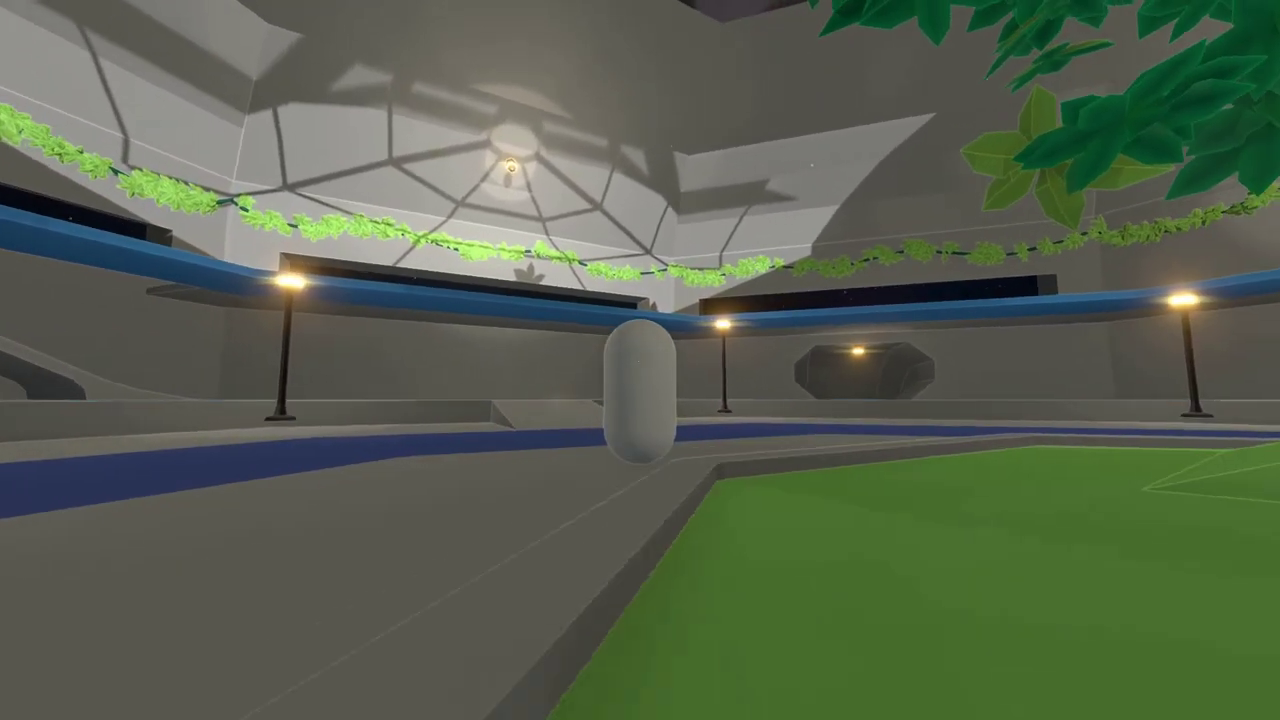
{"action": "key", "text": "w"}
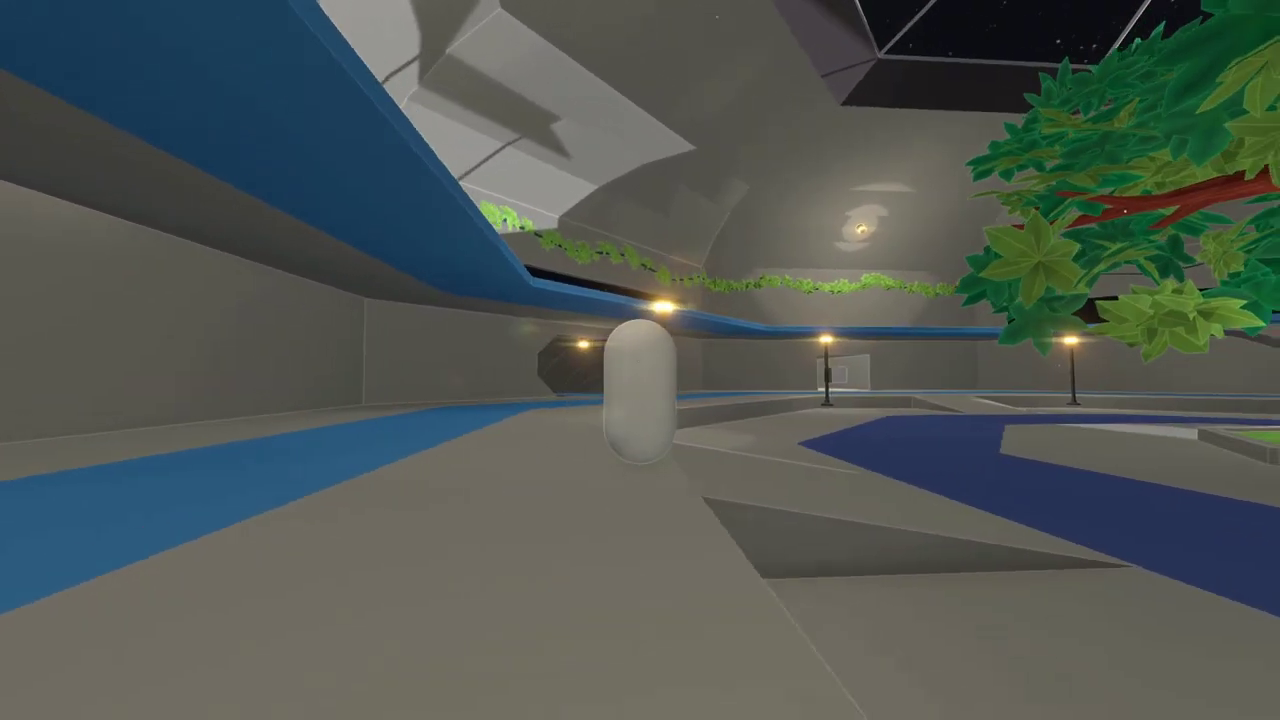
{"action": "key", "text": "a"}
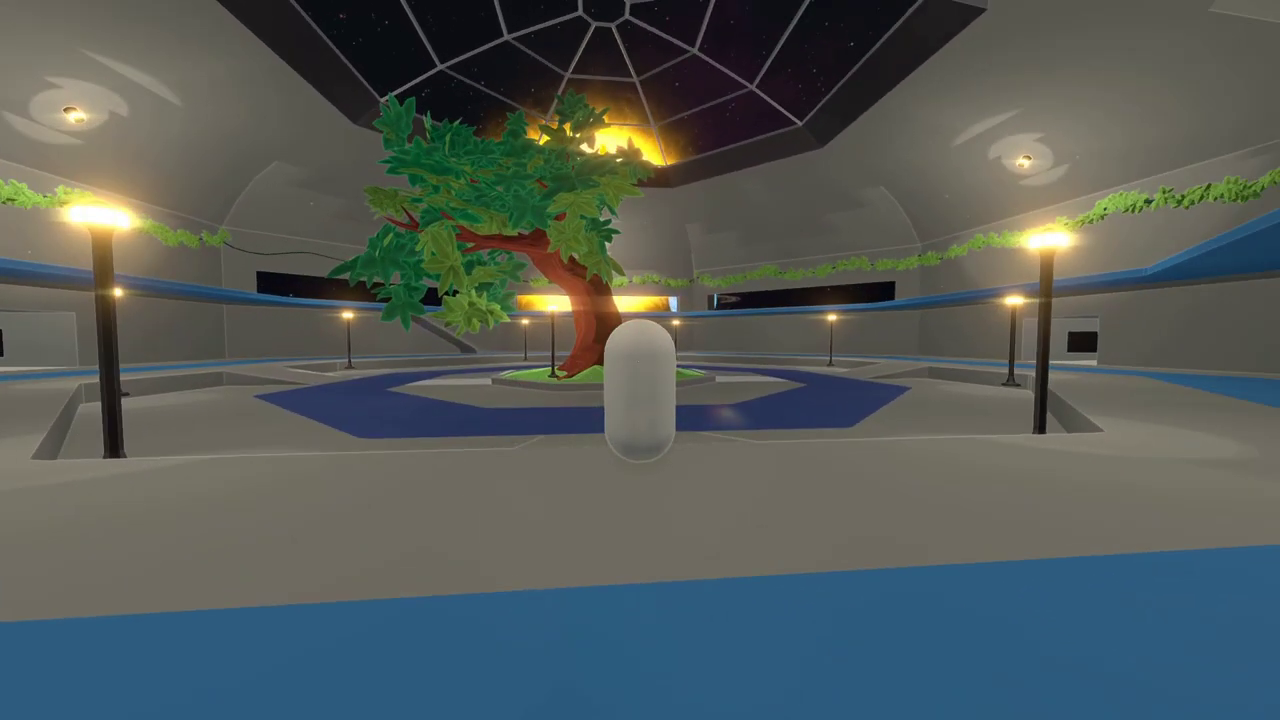
Step: Walk from the outer walkway back to the tree and around its planter, viewing the trunk and leaves up close
{"action": "key", "text": "w"}
{"action": "key", "text": "w"}
{"action": "key", "text": "d"}
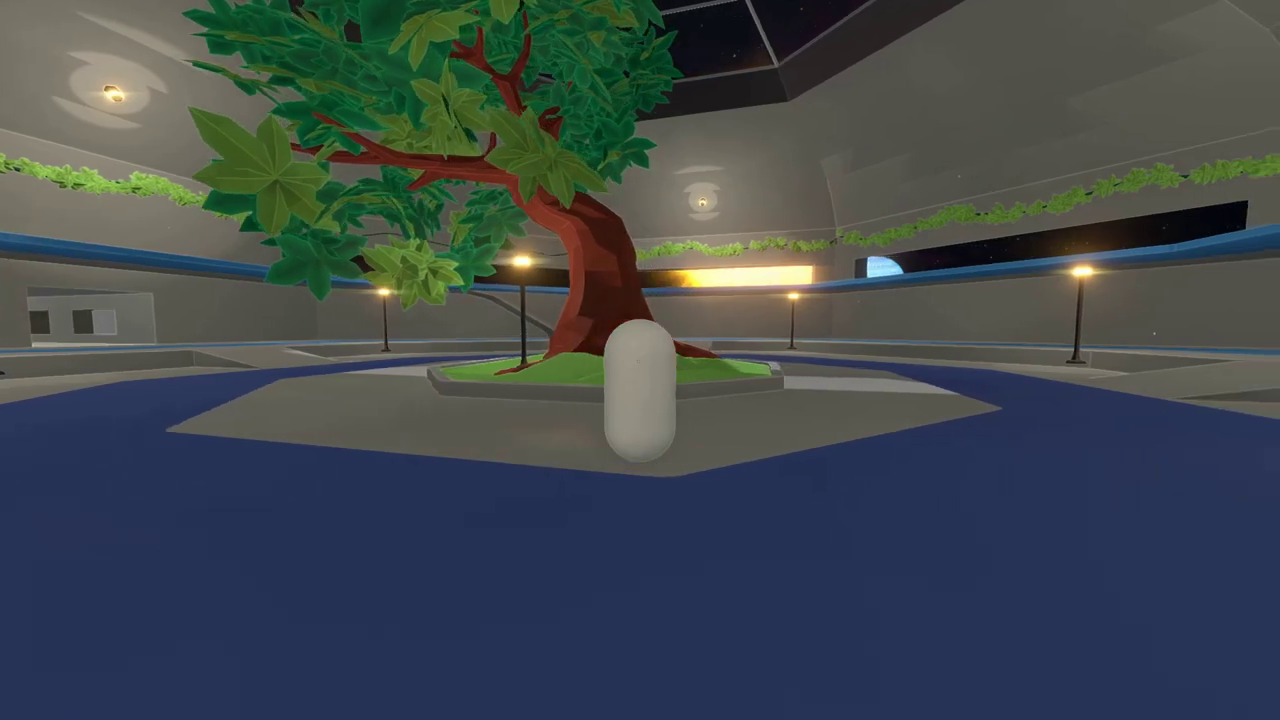
{"action": "key", "text": "w"}
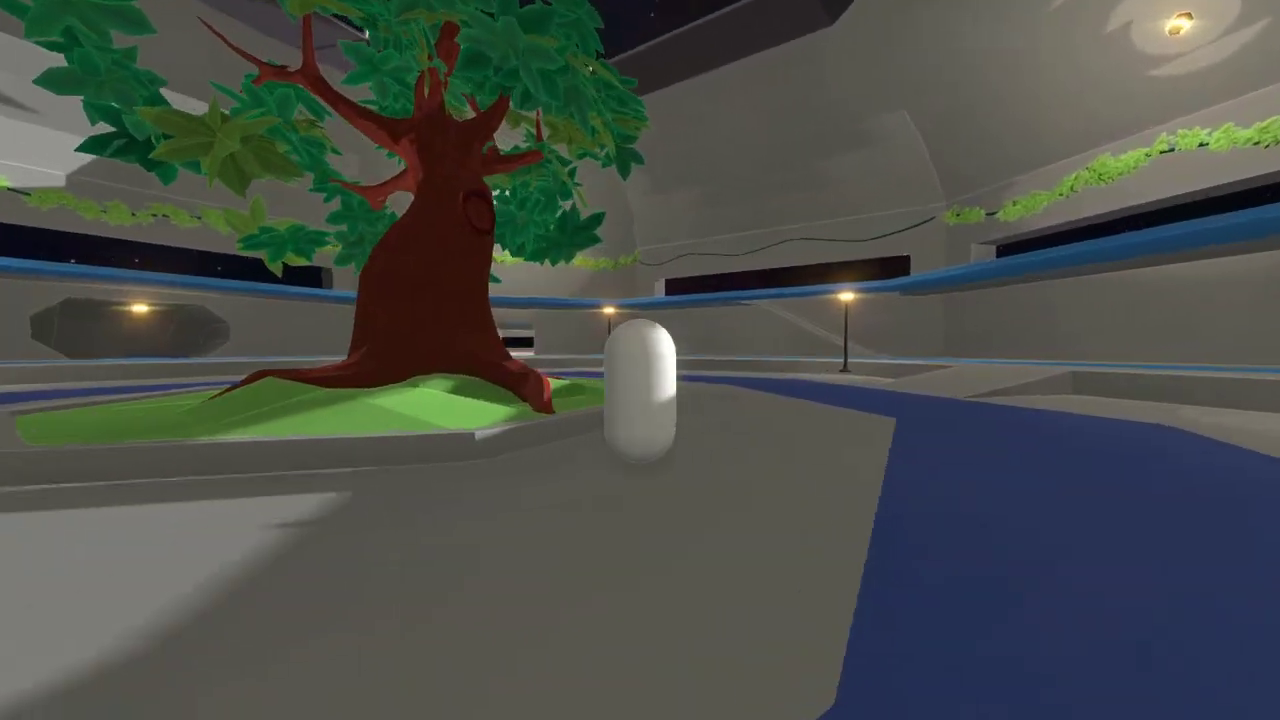
{"action": "key", "text": "d"}
{"action": "key", "text": "w"}
{"action": "key", "text": "w"}
{"action": "key", "text": "d"}
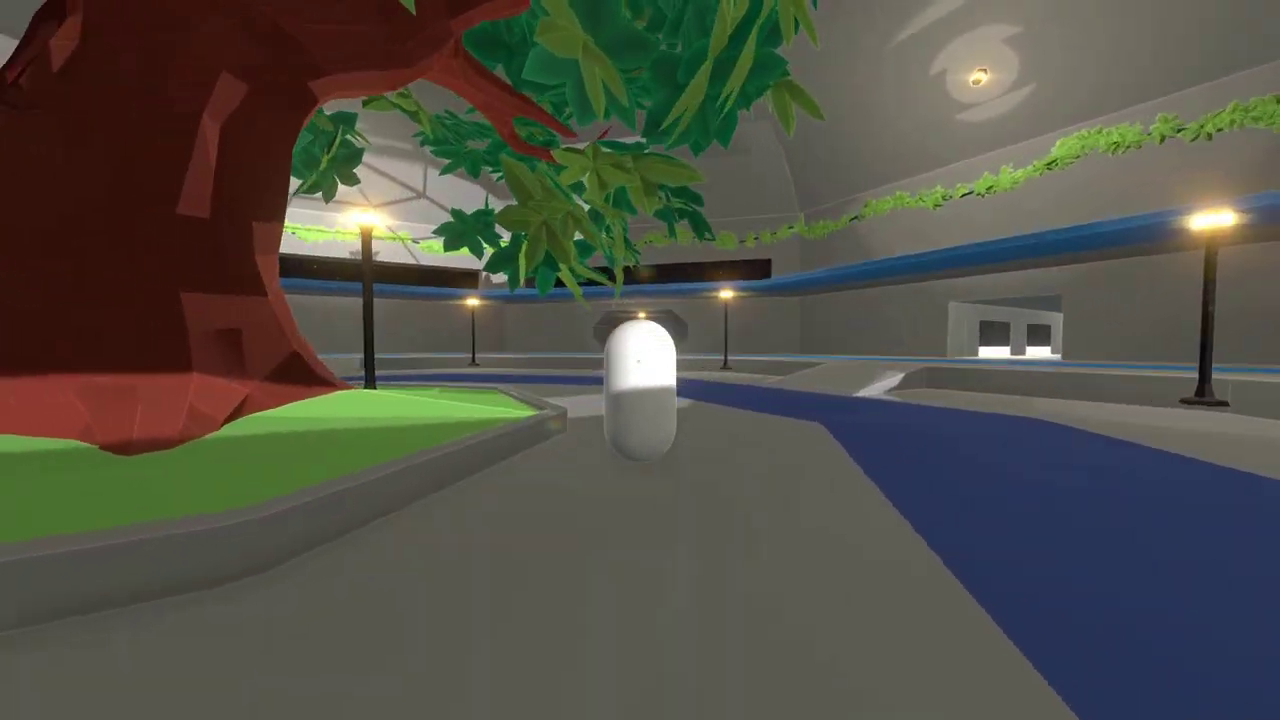
{"action": "key", "text": "w"}
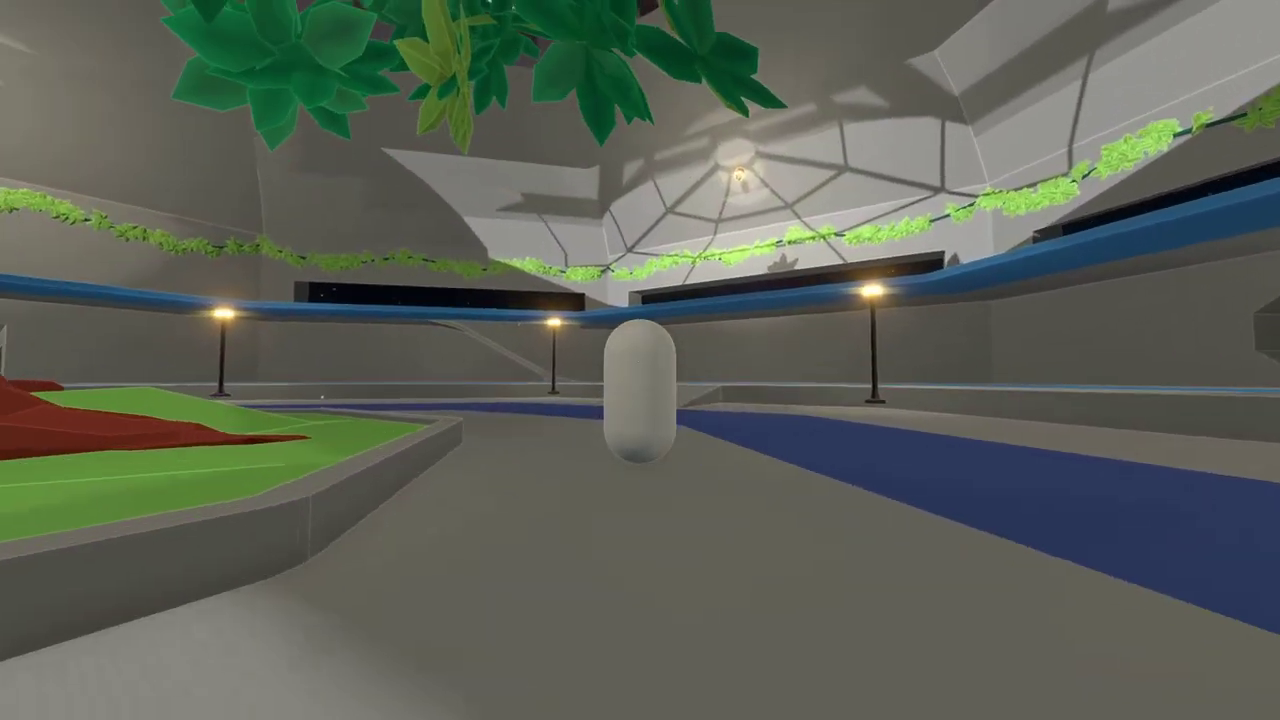
Step: Walk around the blue floor ring, viewing the vines on the station walls and the tree from low camera angles
{"action": "key", "text": "a"}
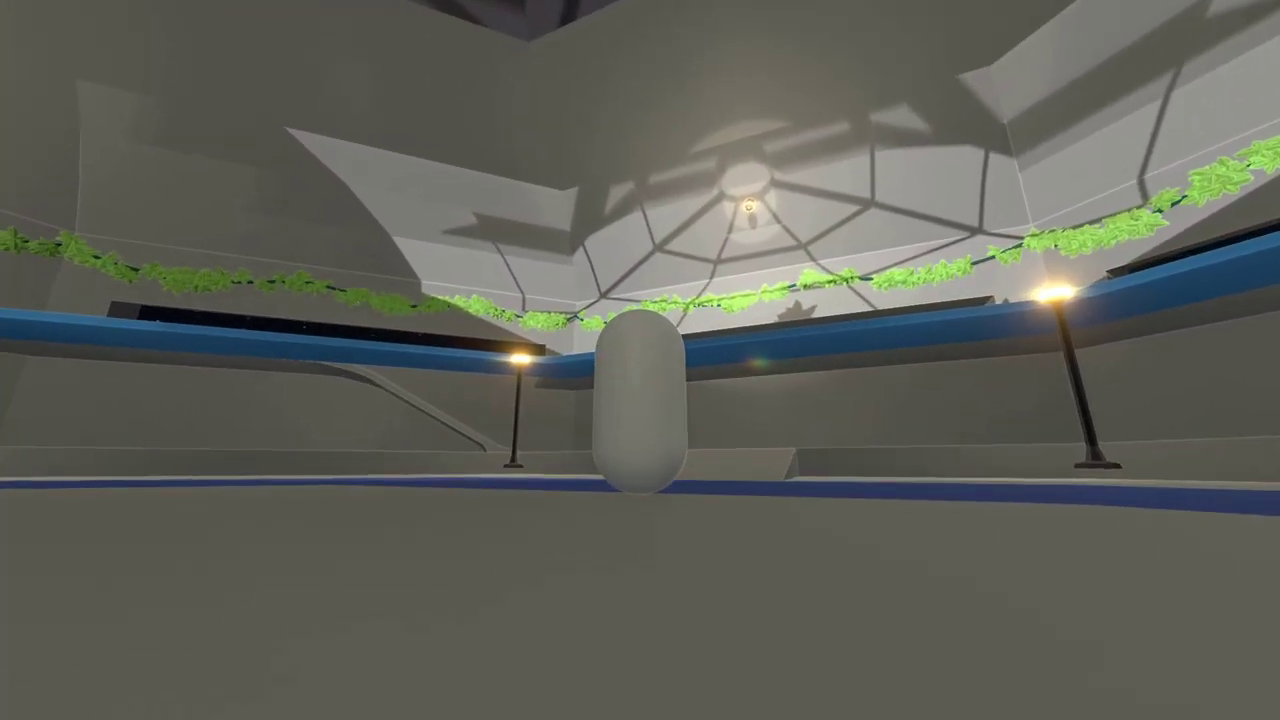
{"action": "key", "text": "w"}
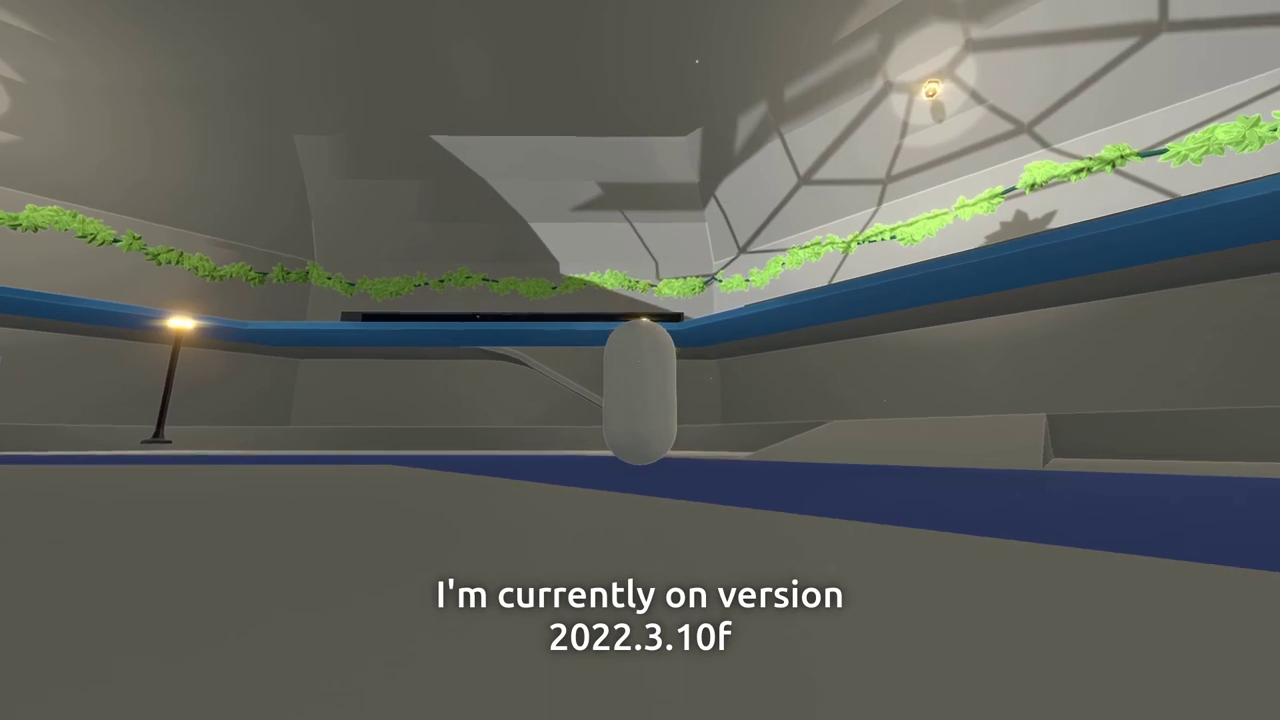
{"action": "key", "text": "w"}
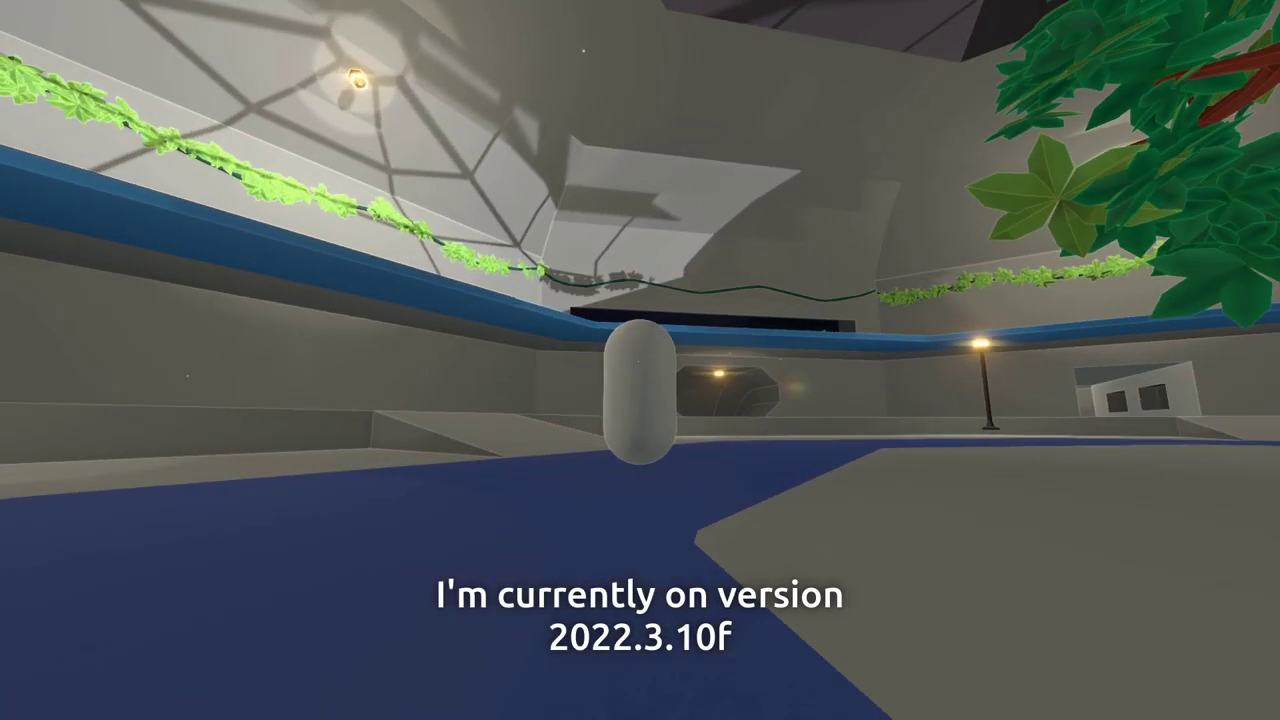
{"action": "key", "text": "w"}
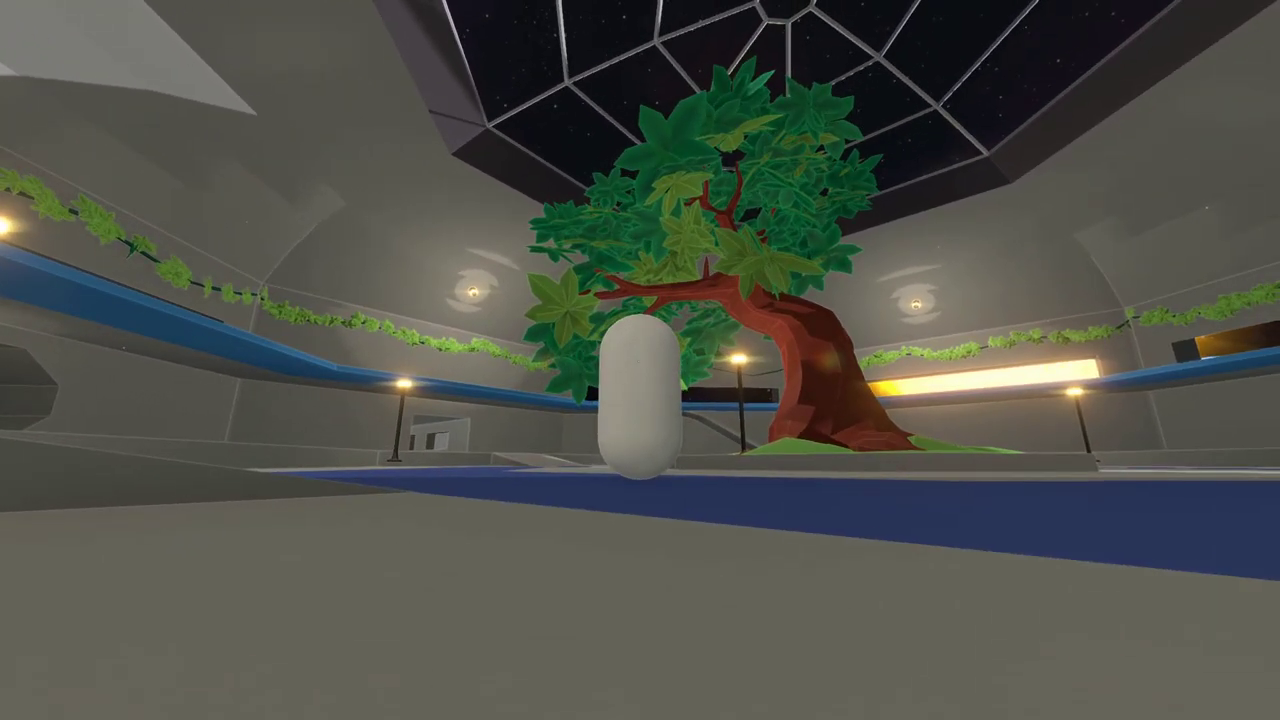
{"action": "key", "text": "a"}
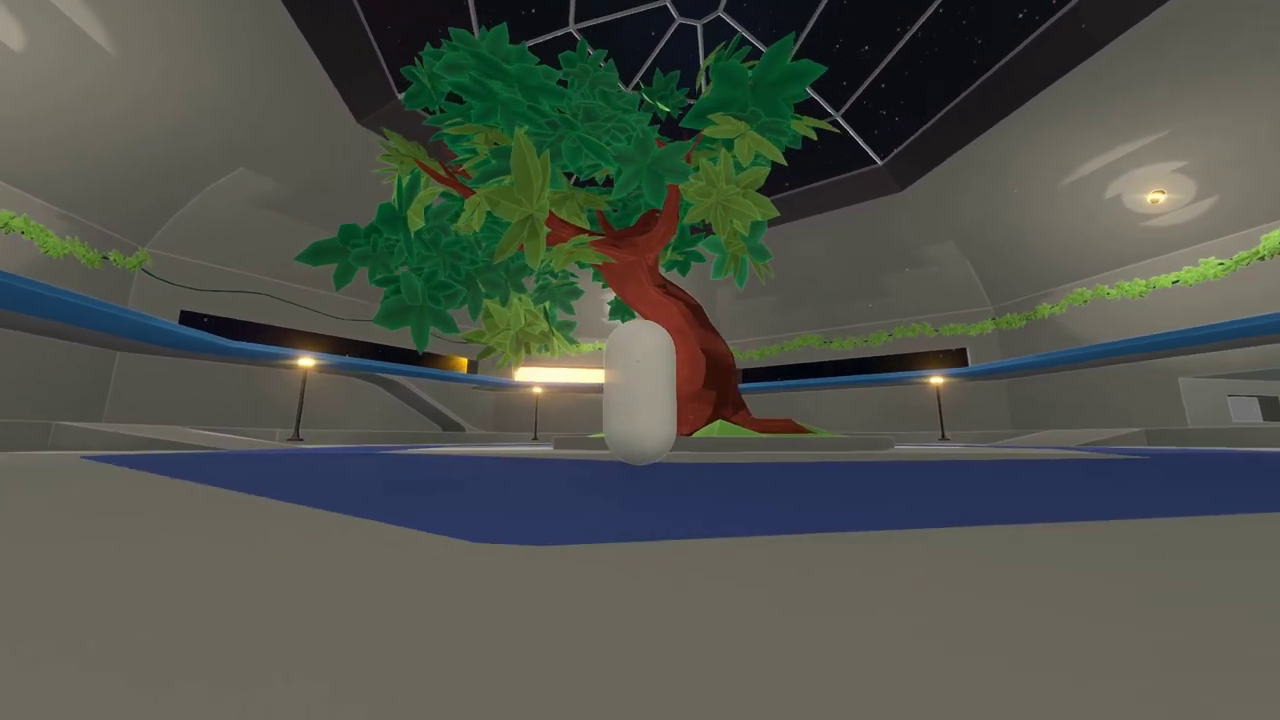
{"action": "key", "text": "a"}
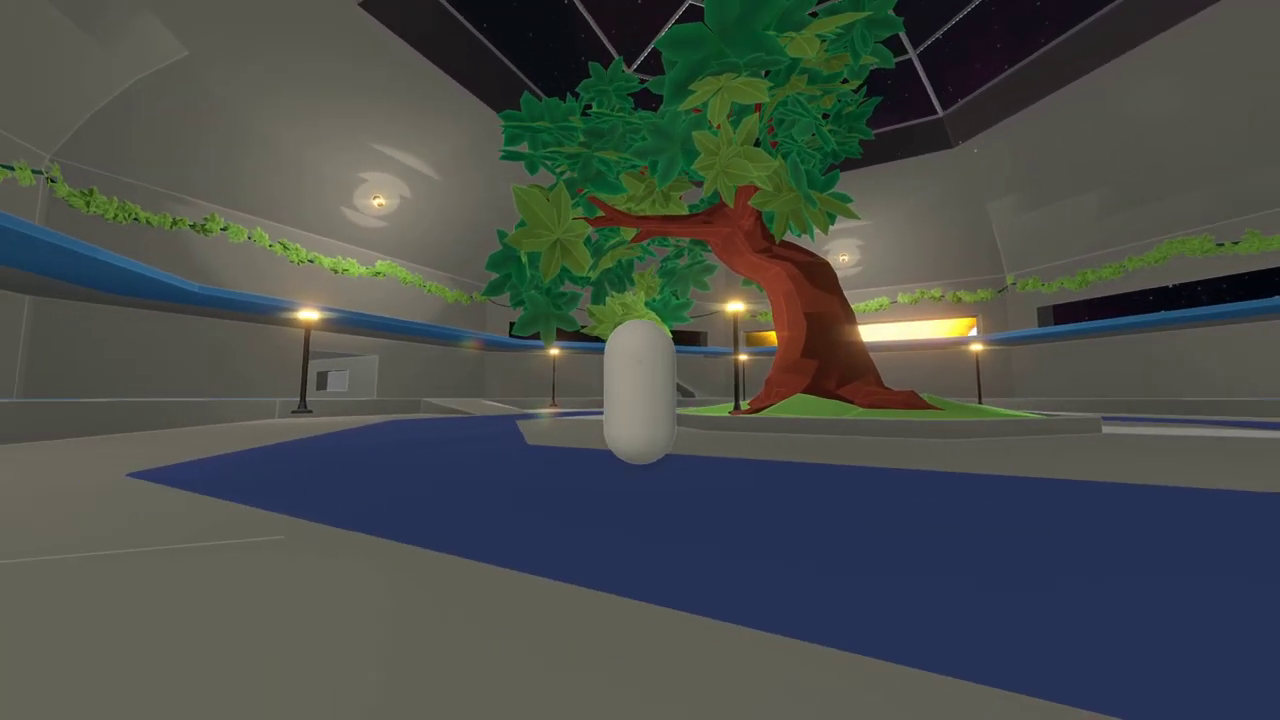
{"action": "key", "text": "a"}
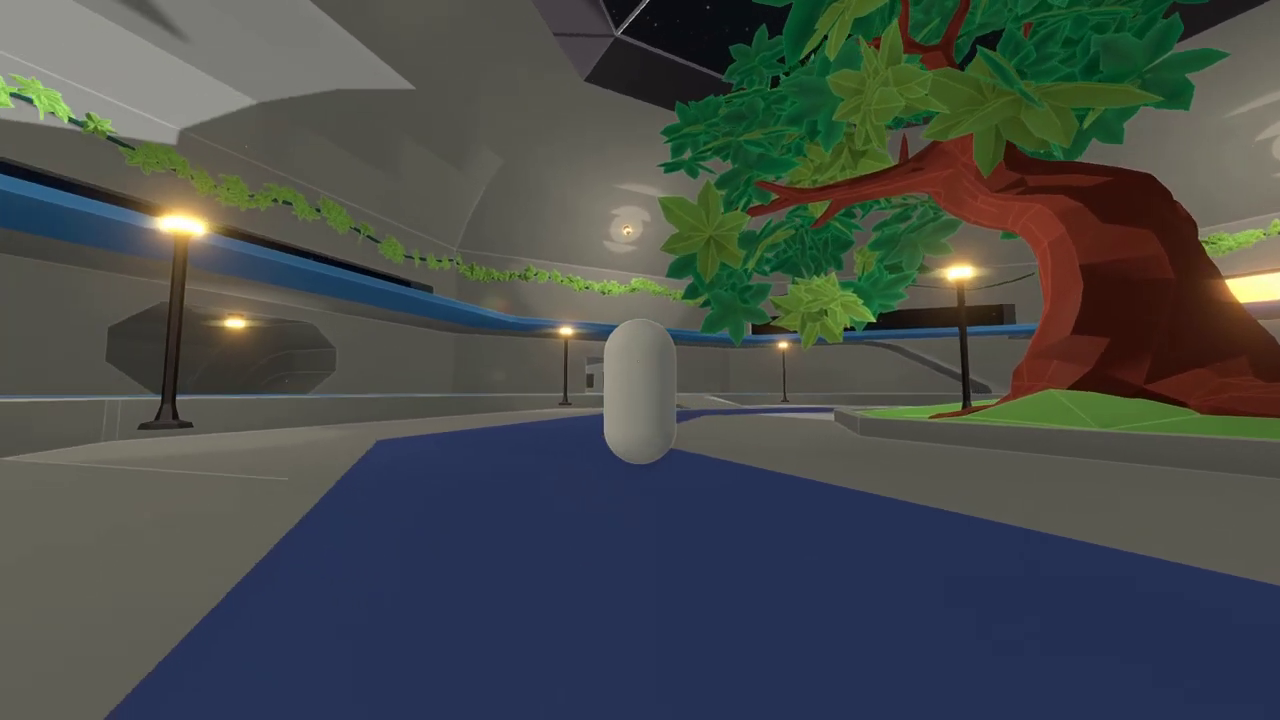
{"action": "key", "text": "a"}
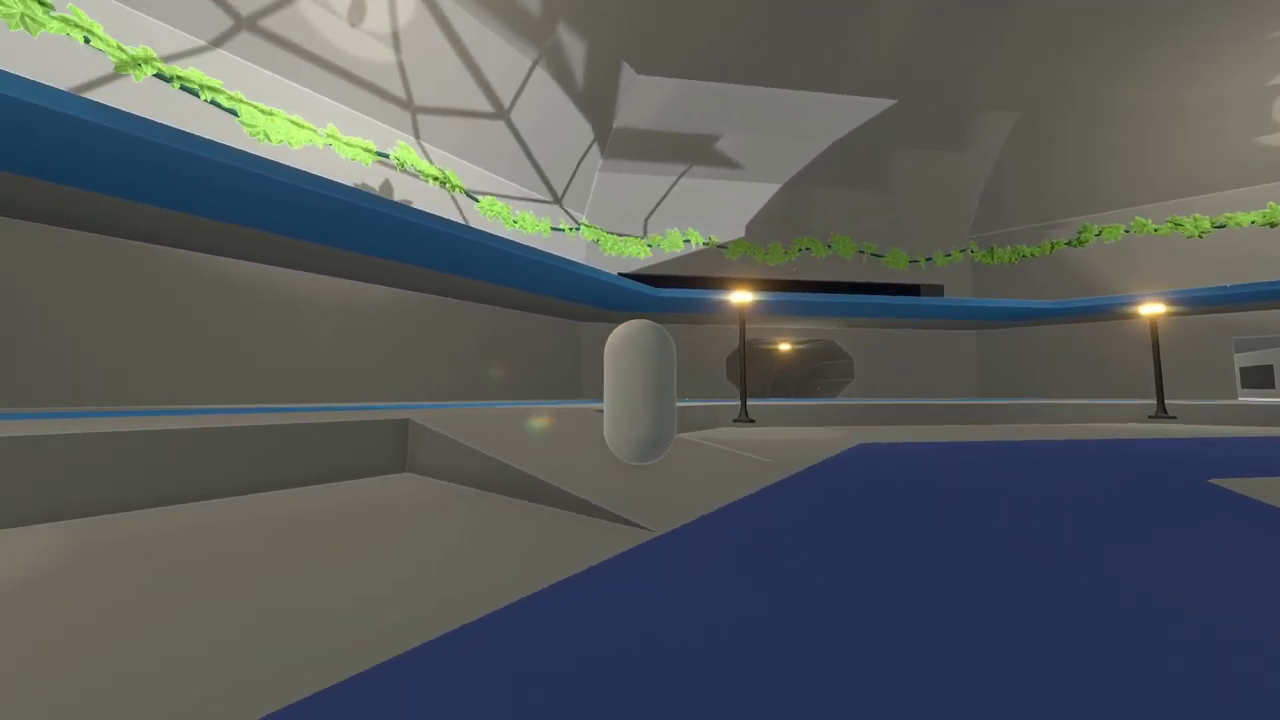
{"action": "key", "text": "d"}
{"action": "key", "text": "s"}
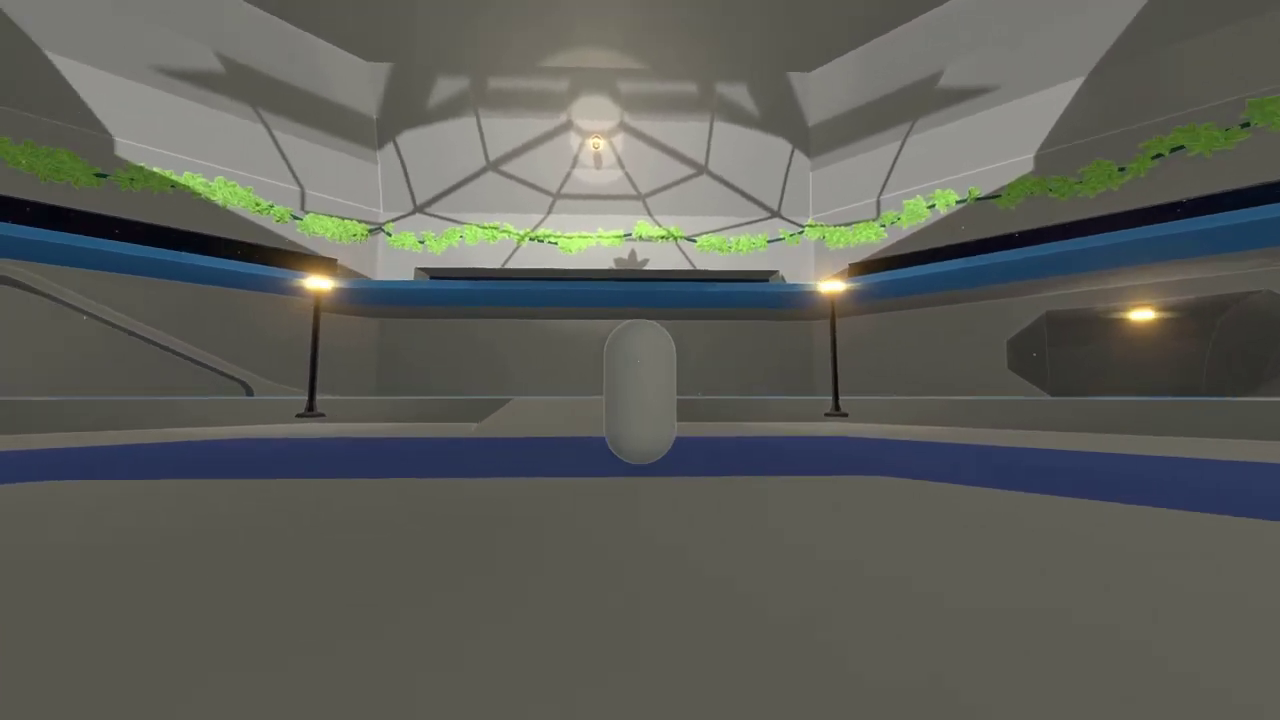
Step: Circle the tree along the blue path, viewing its canopy and the hanging wall vines from several sides
{"action": "key", "text": "a"}
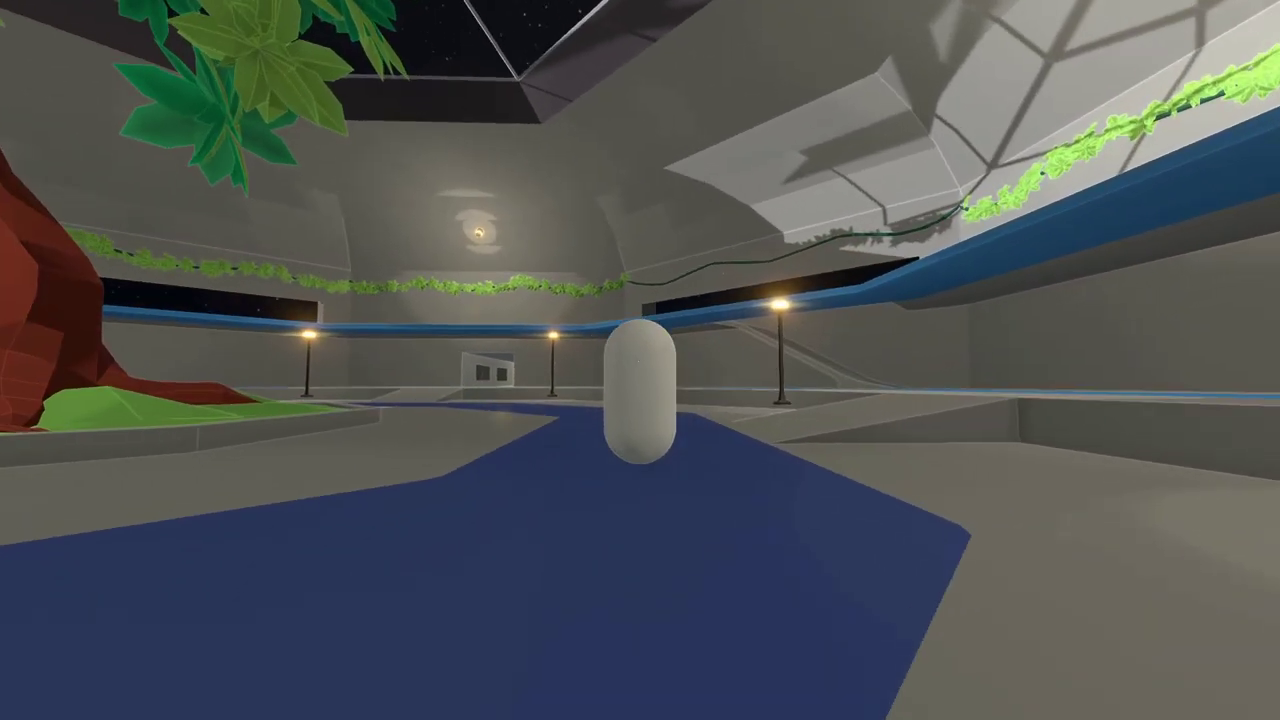
{"action": "key", "text": "a"}
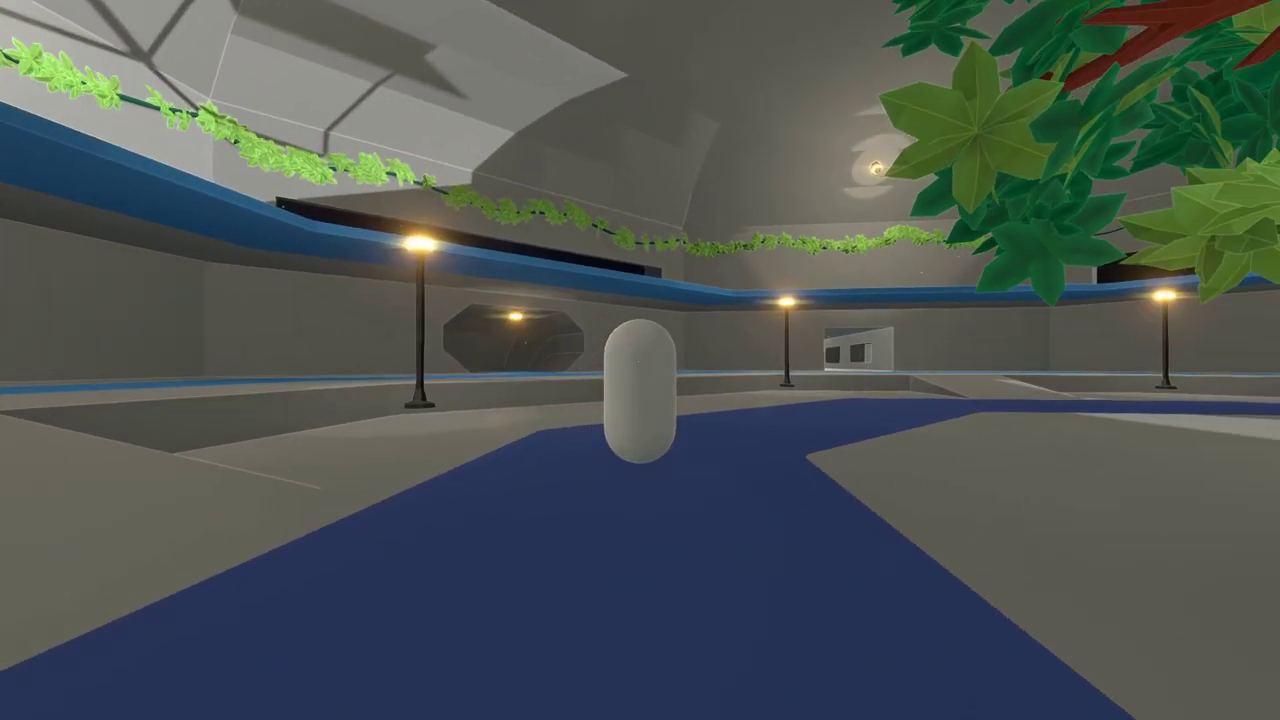
{"action": "key", "text": "a"}
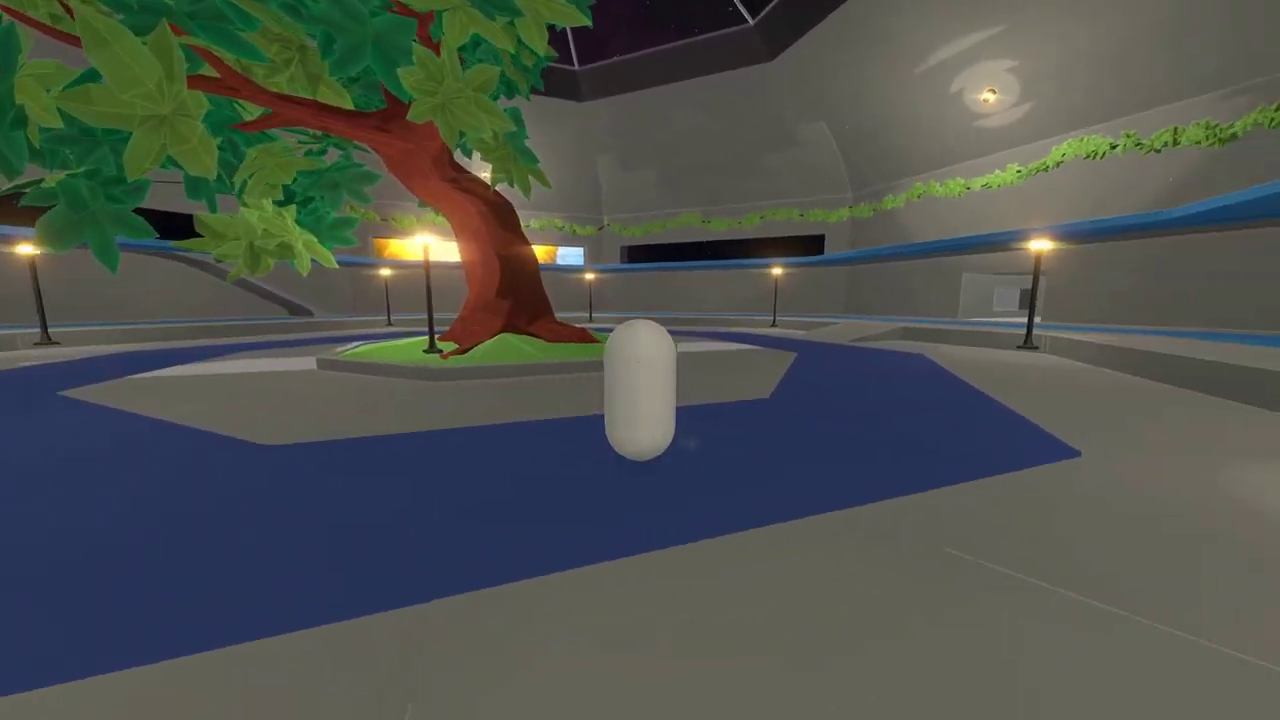
{"action": "key", "text": "a"}
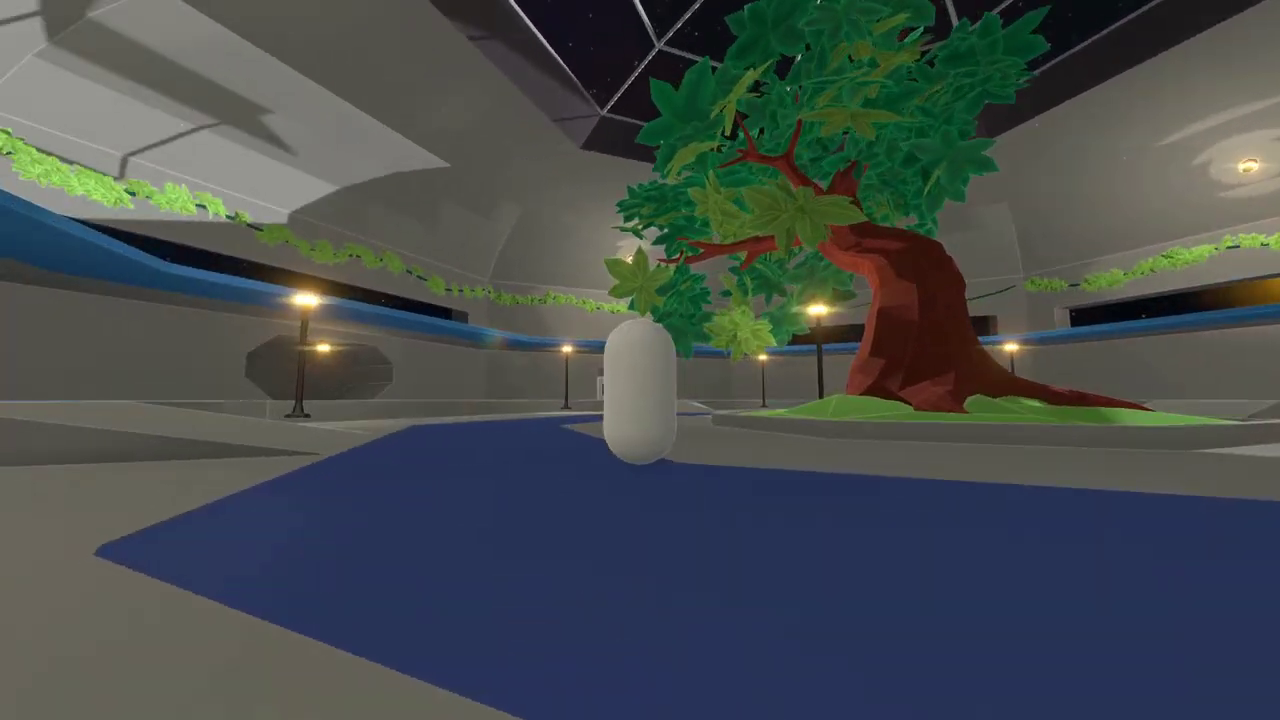
{"action": "key", "text": "a"}
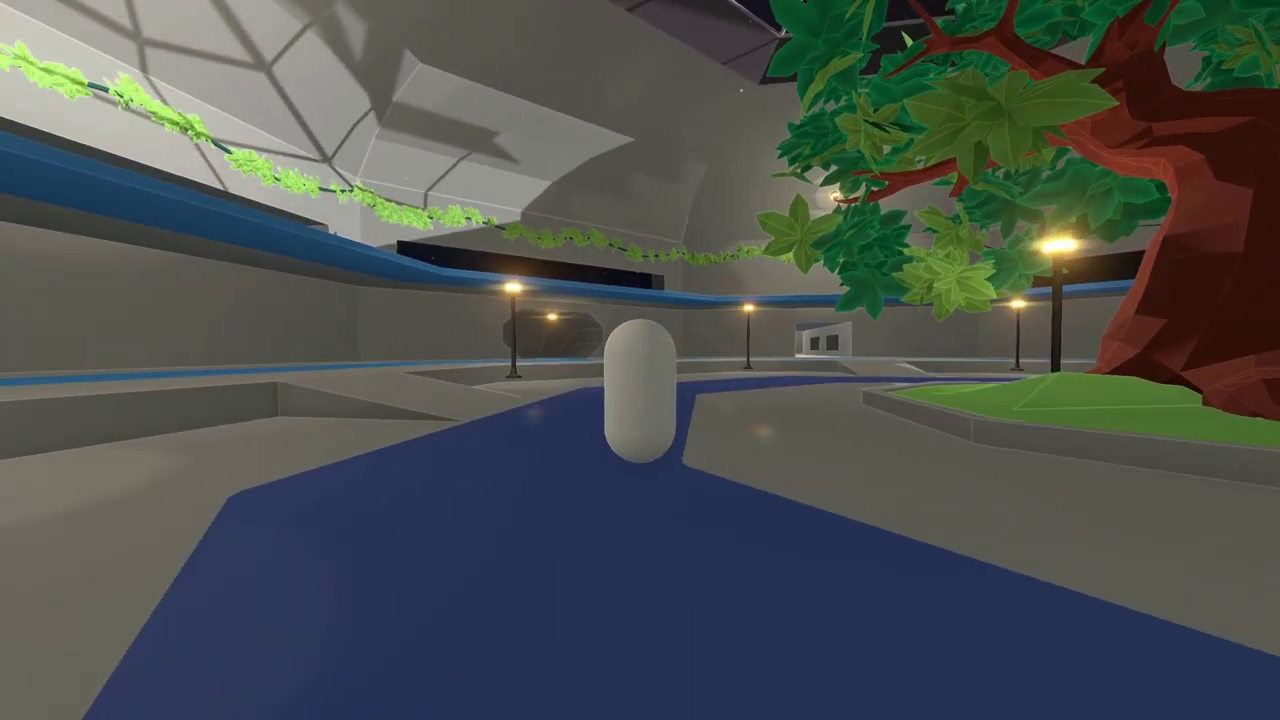
{"action": "key", "text": "d"}
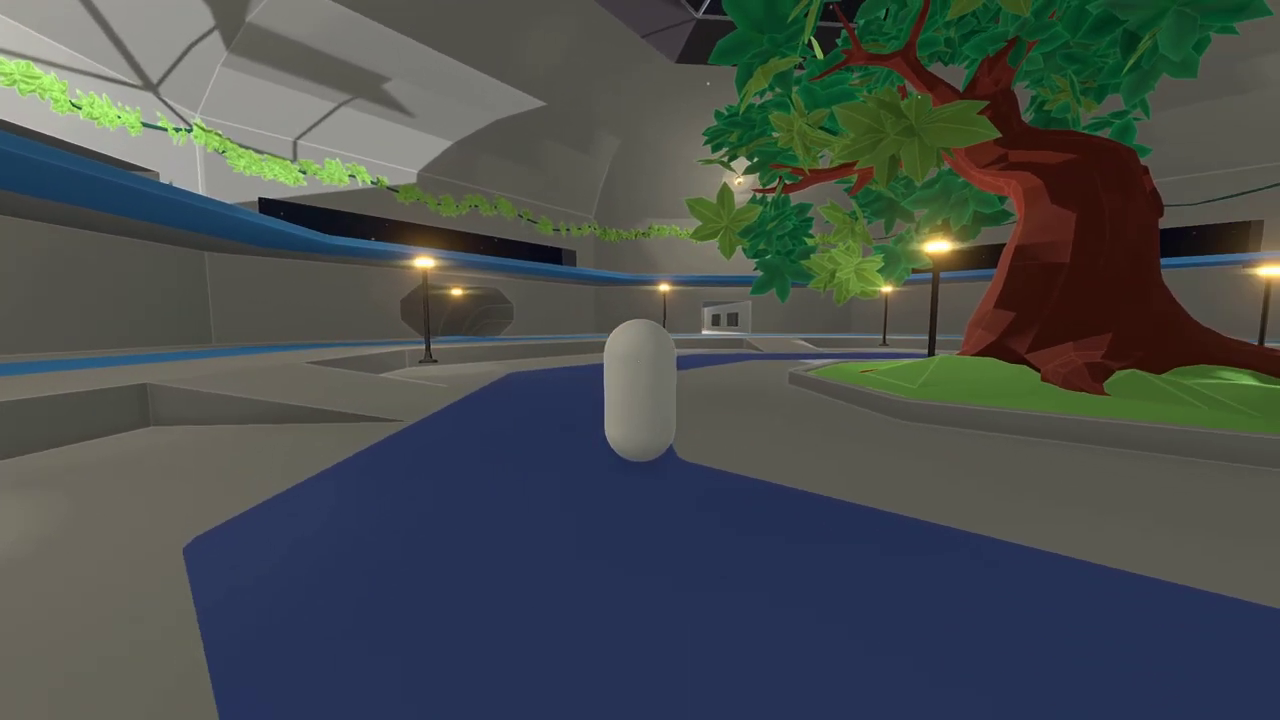
Step: Climb the ramp to the outer walkway, view the tree from there, and return to the blue path
{"action": "key", "text": "a"}
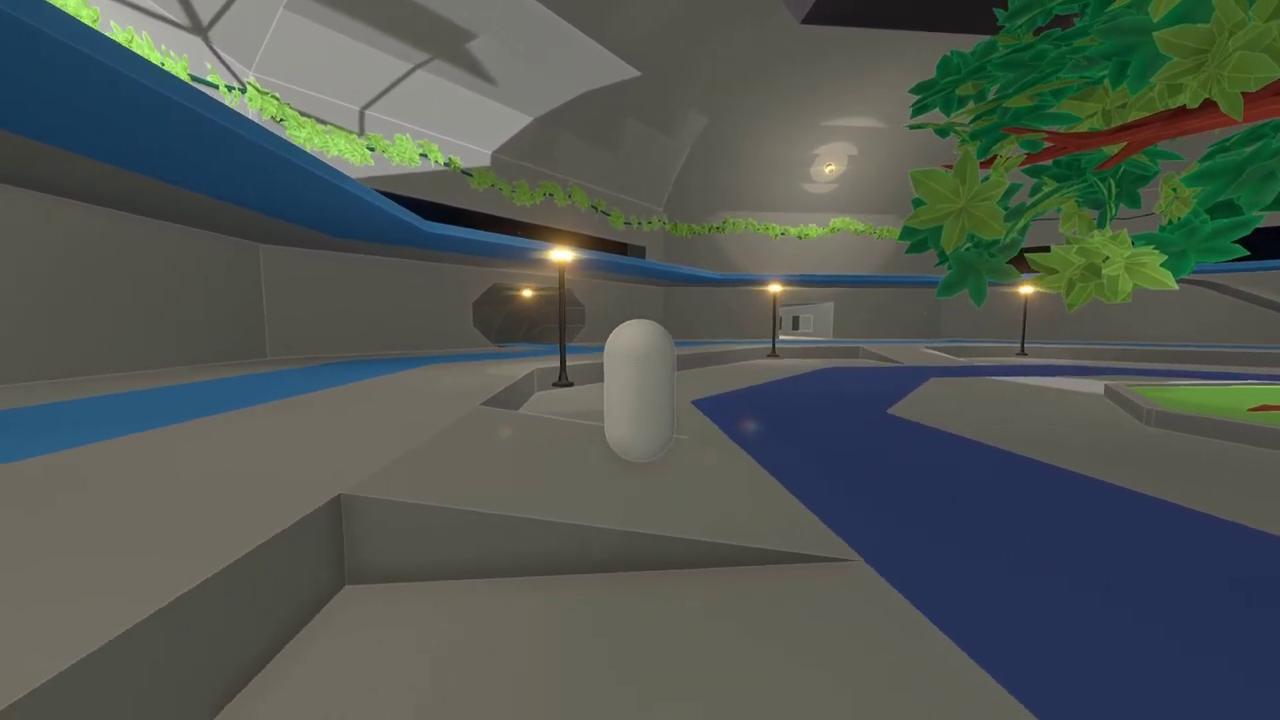
{"action": "key", "text": "d"}
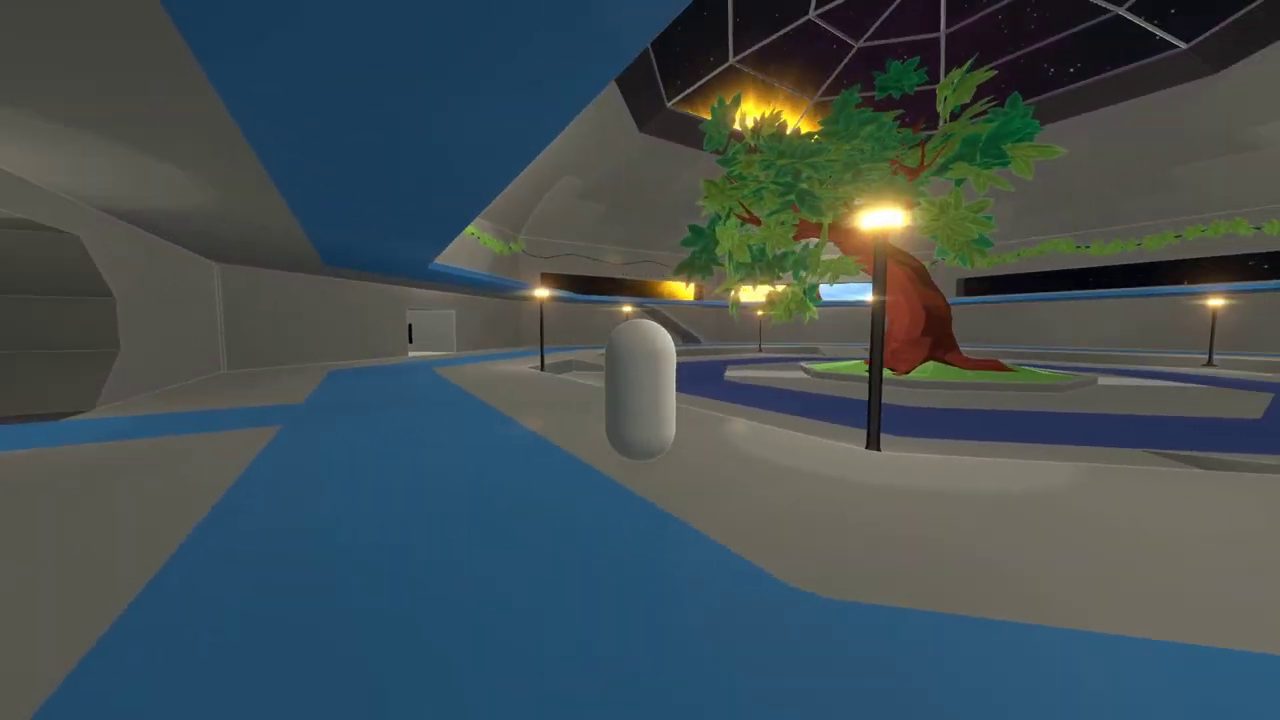
{"action": "key", "text": "a"}
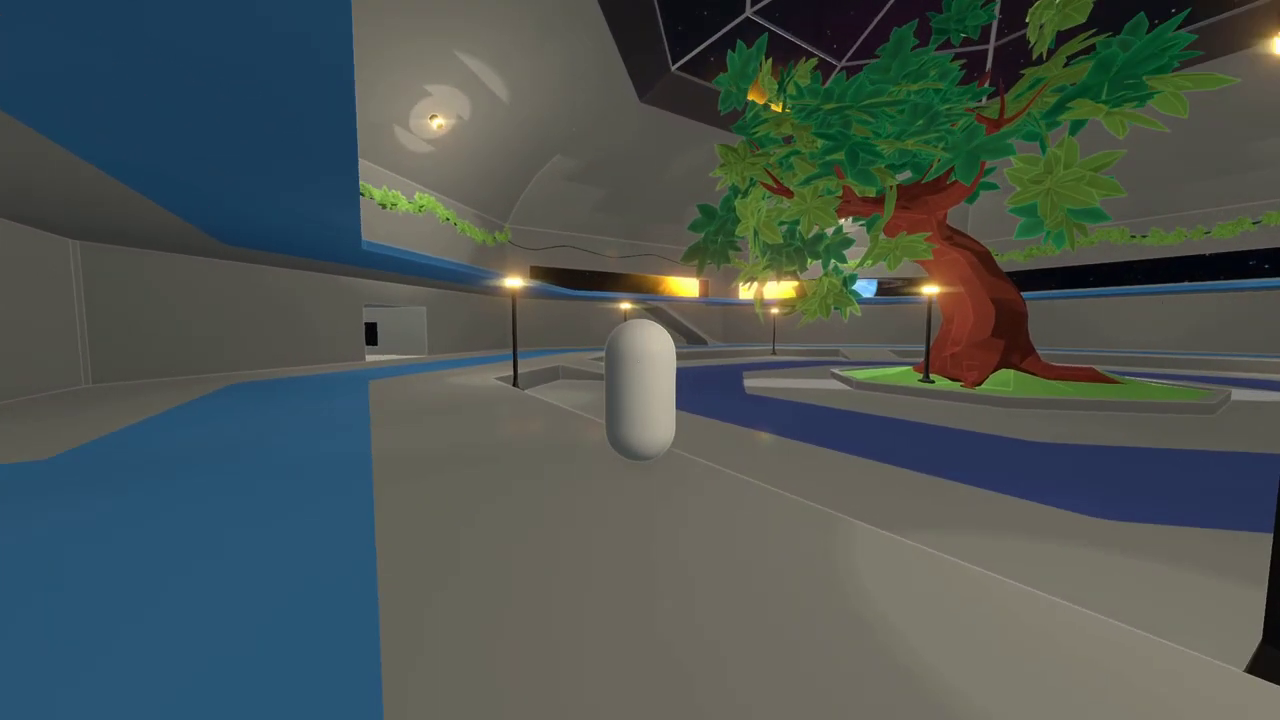
{"action": "key", "text": "w"}
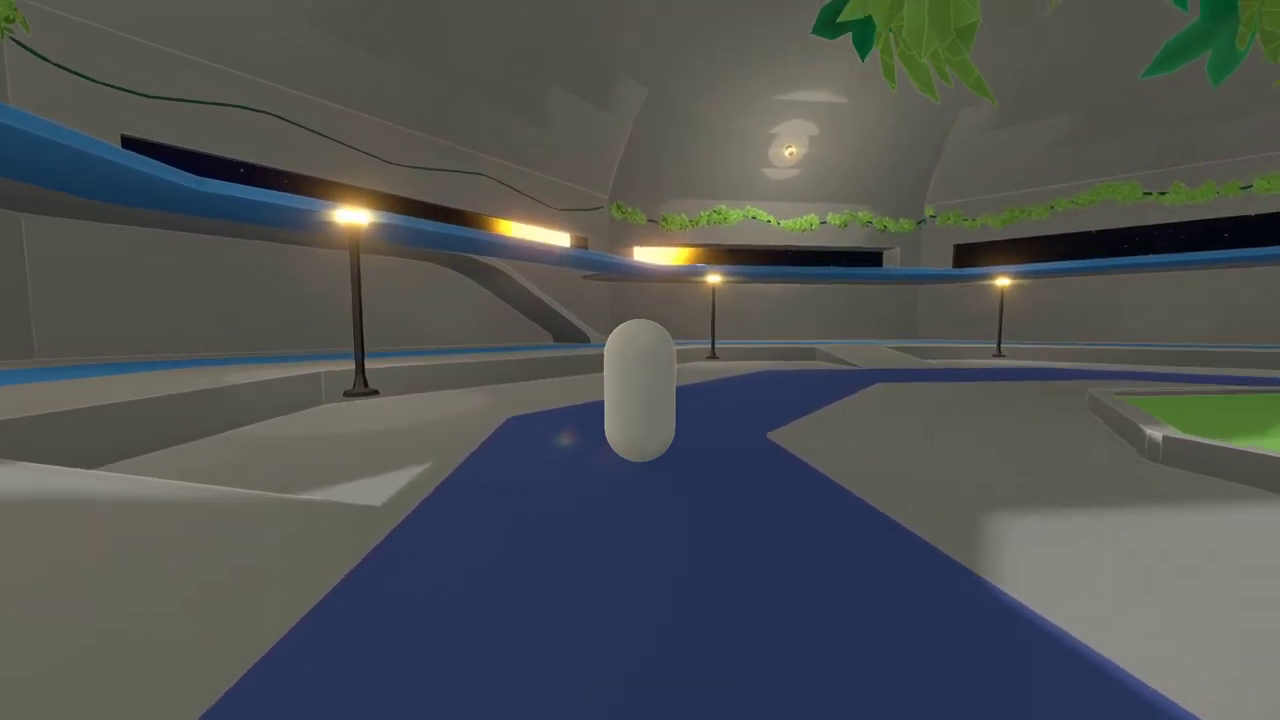